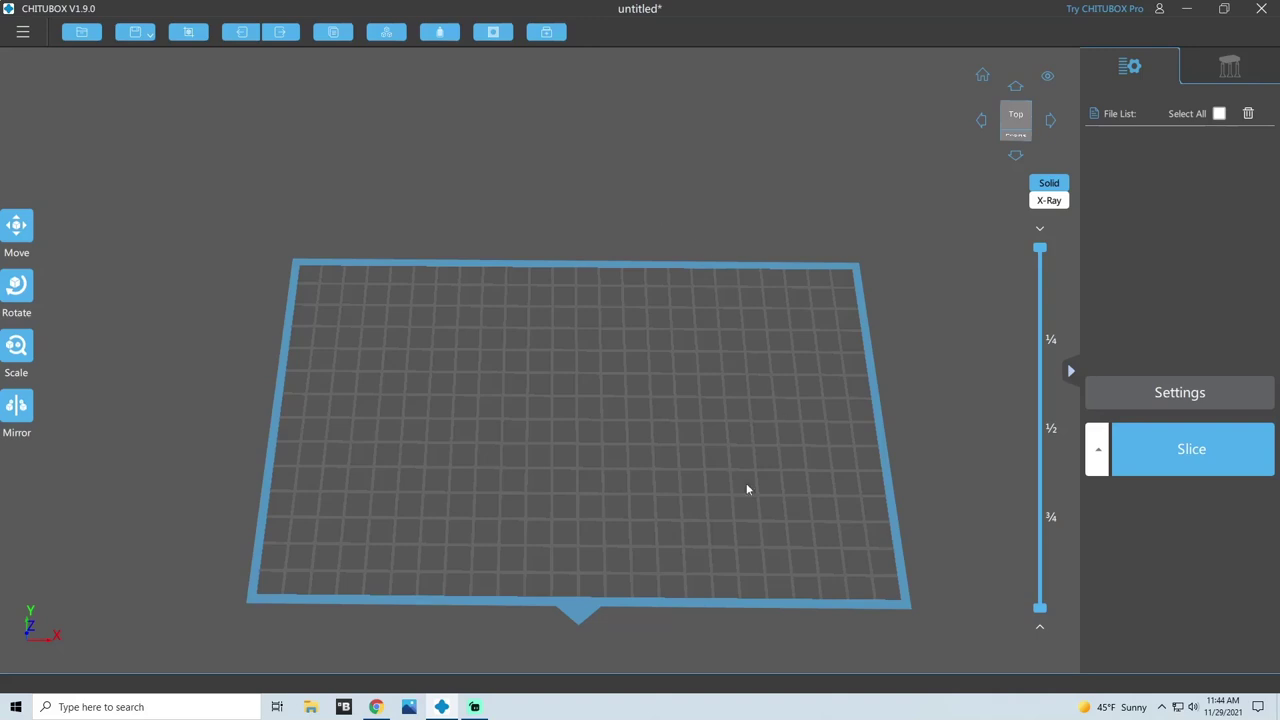
- Browse the STL files in the [FO]Supported NukaWorld Nuka Bus folder, showing full file names
left_click_drag(698, 519, 769, 437)
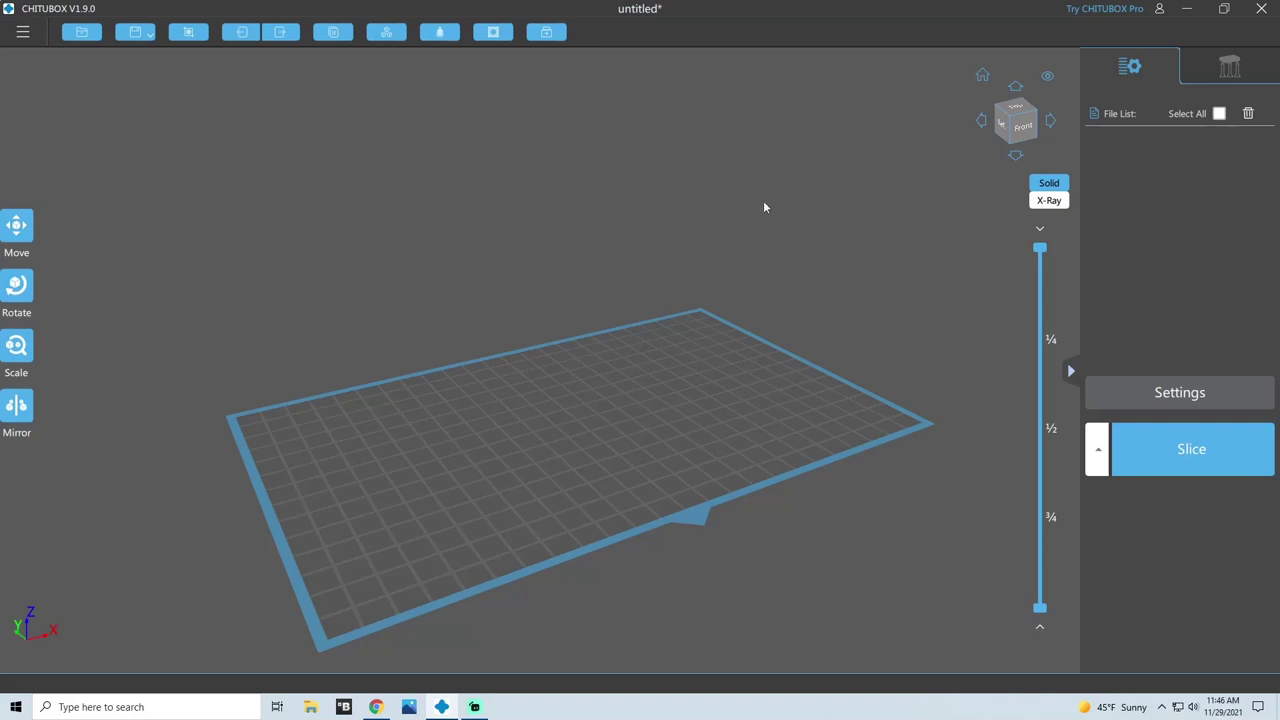
left_click(89, 36)
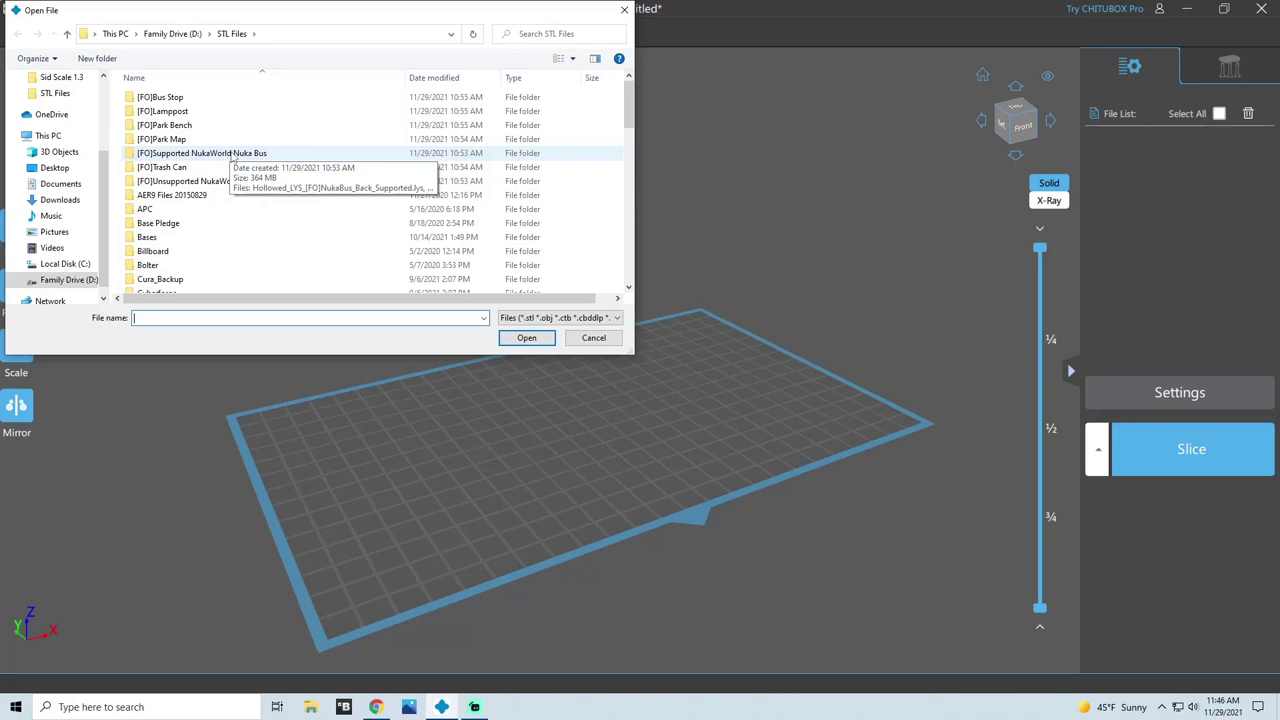
double_click(231, 156)
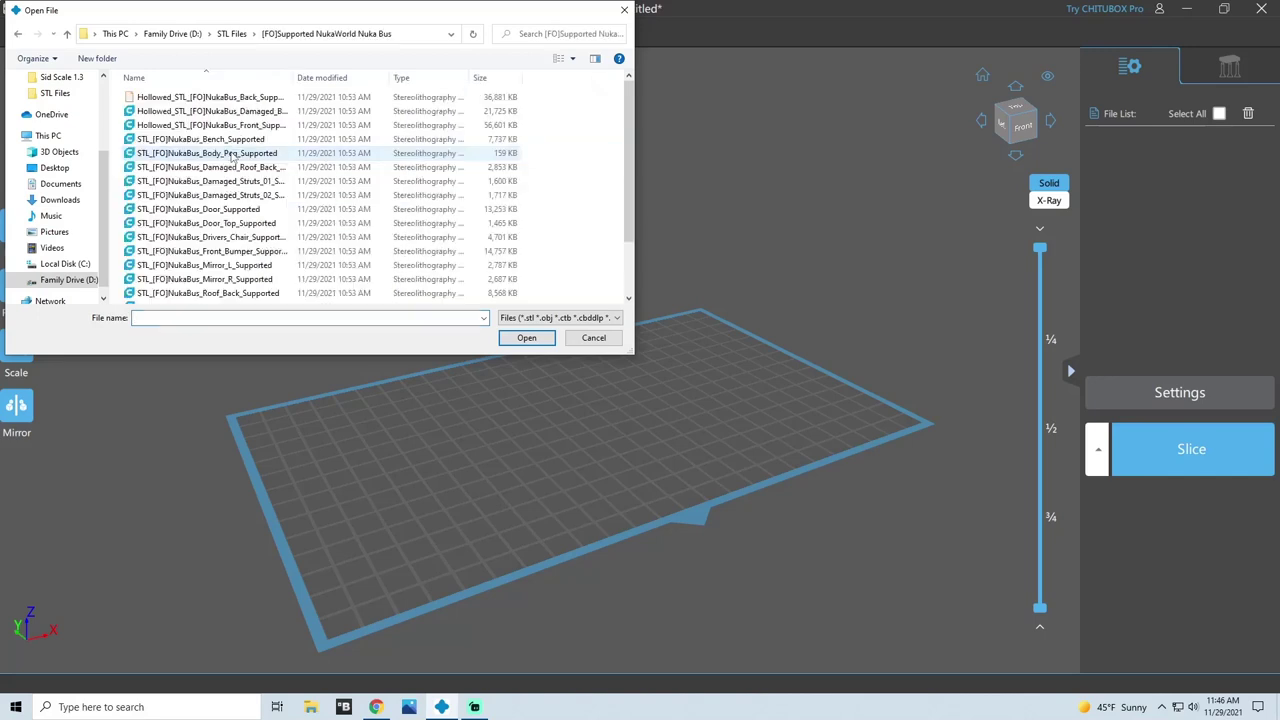
double_click(295, 73)
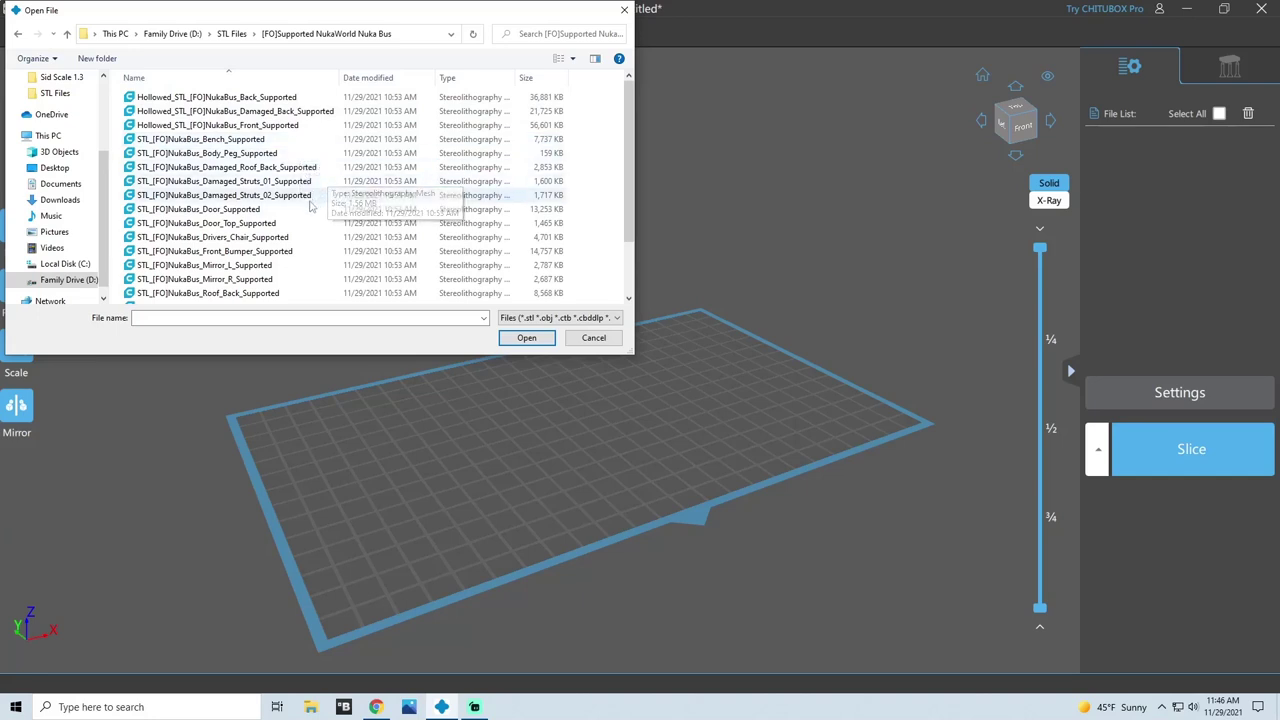
scroll(305, 215, "down", 1)
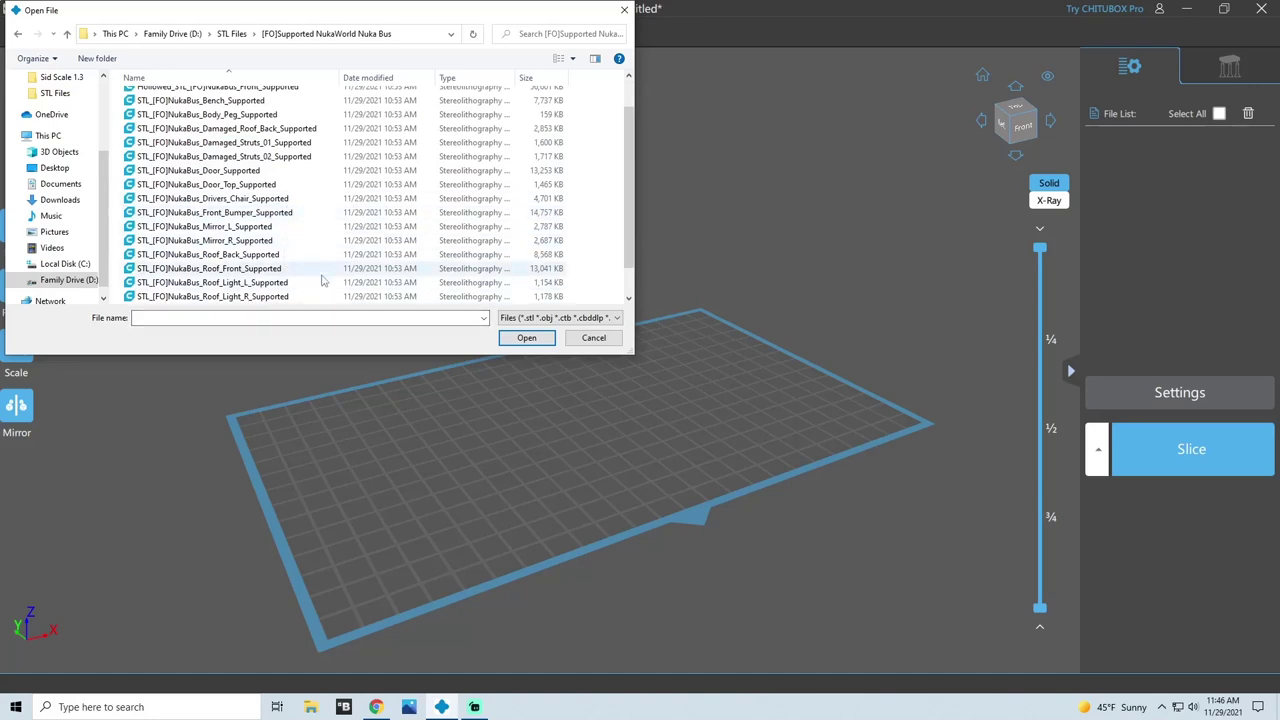
scroll(323, 281, "down", 1)
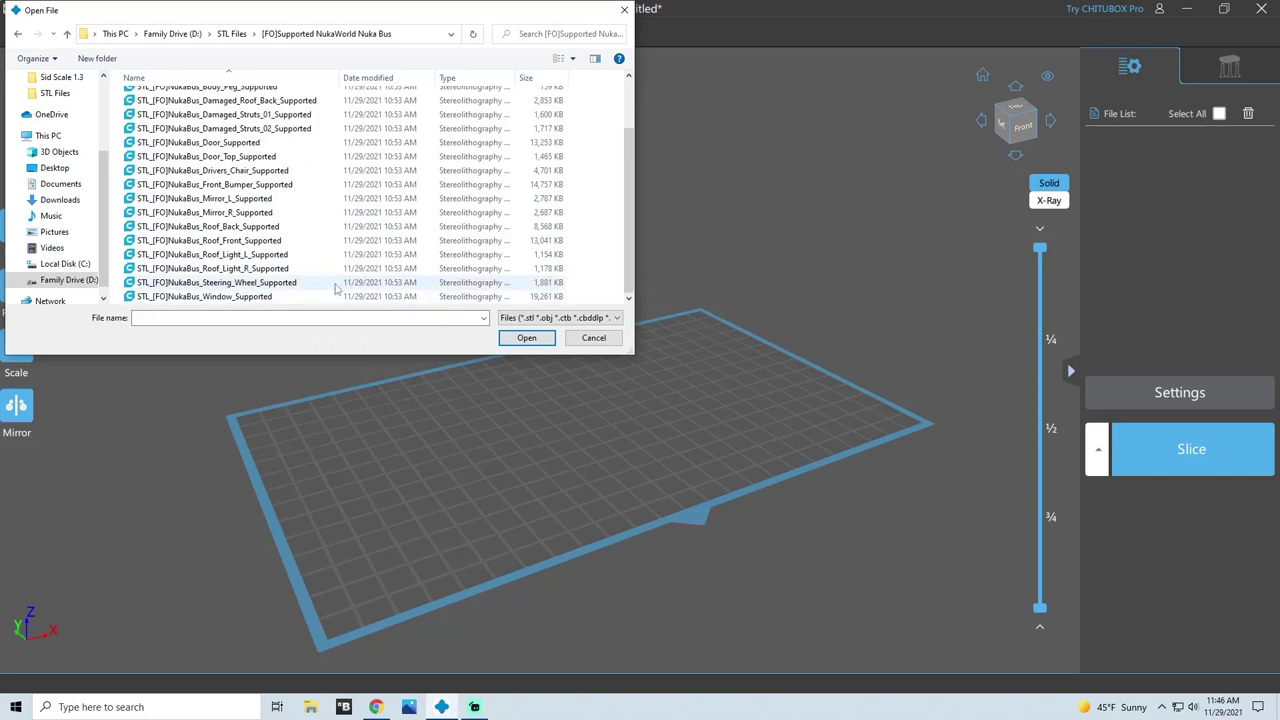
scroll(336, 288, "up", 2)
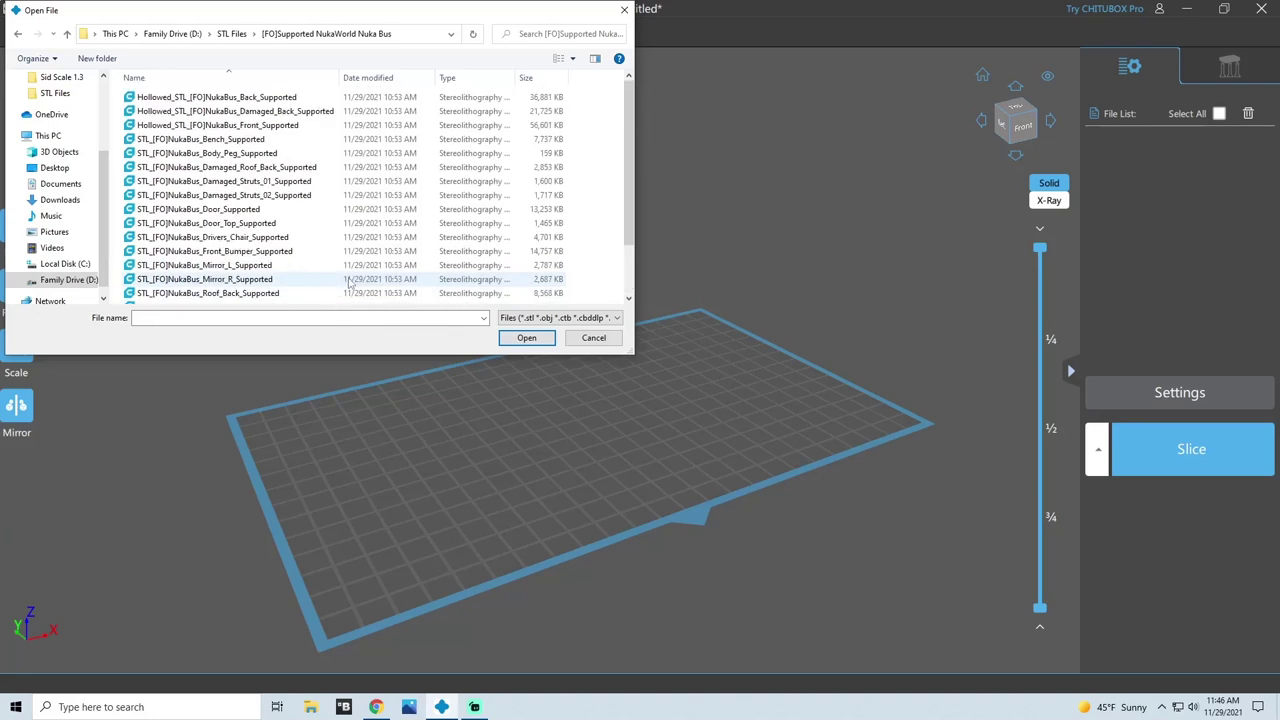
- Load Hollowed_STL_[FO]NukaBus_Back_Supported onto the build plate and view it from above
left_click(227, 98)
double_click(227, 98)
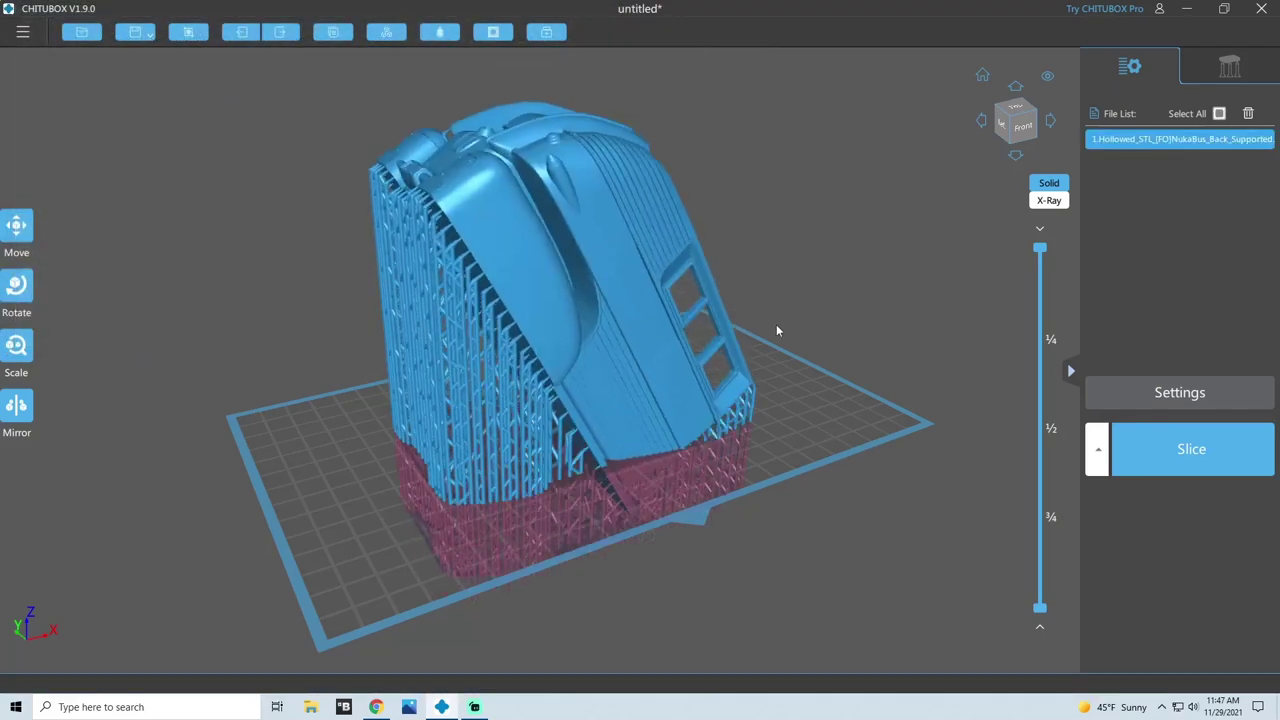
left_click_drag(821, 317, 433, 259)
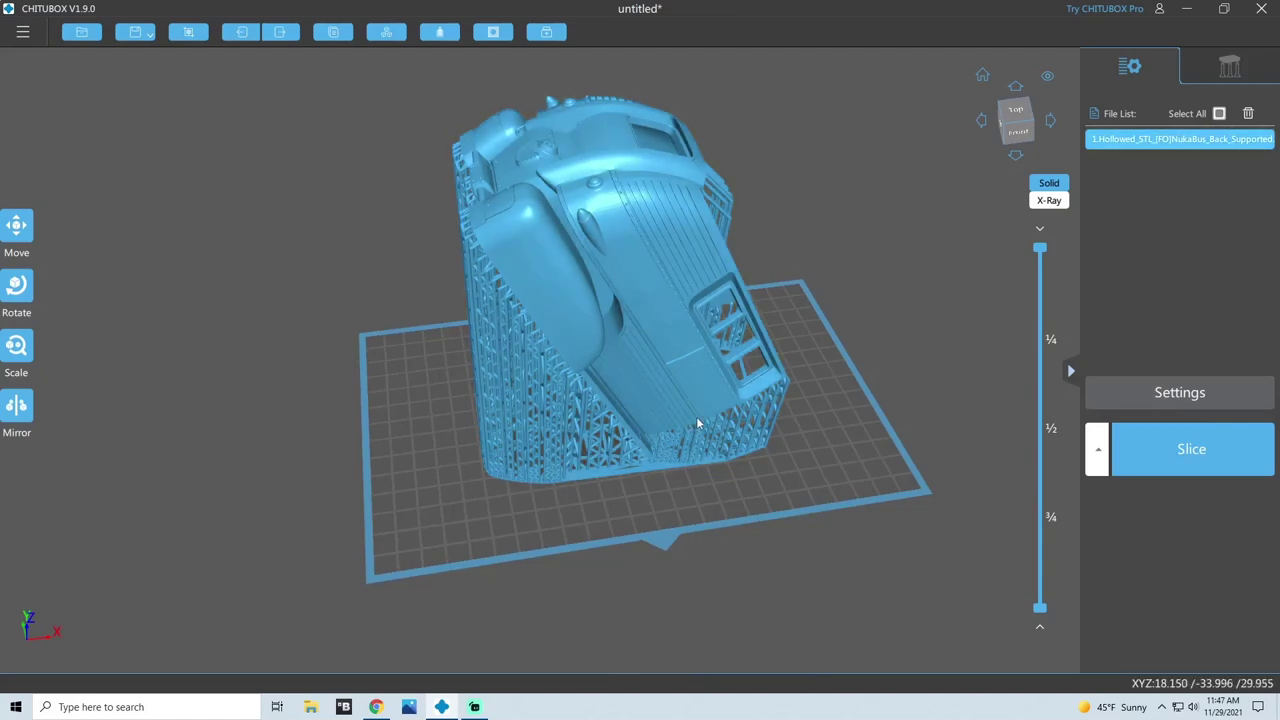
- Browse the EPAX printer models without adding one, then review the EPAX Hard resin (1.100 g/ml, 44.000 $/L)
left_click(1189, 394)
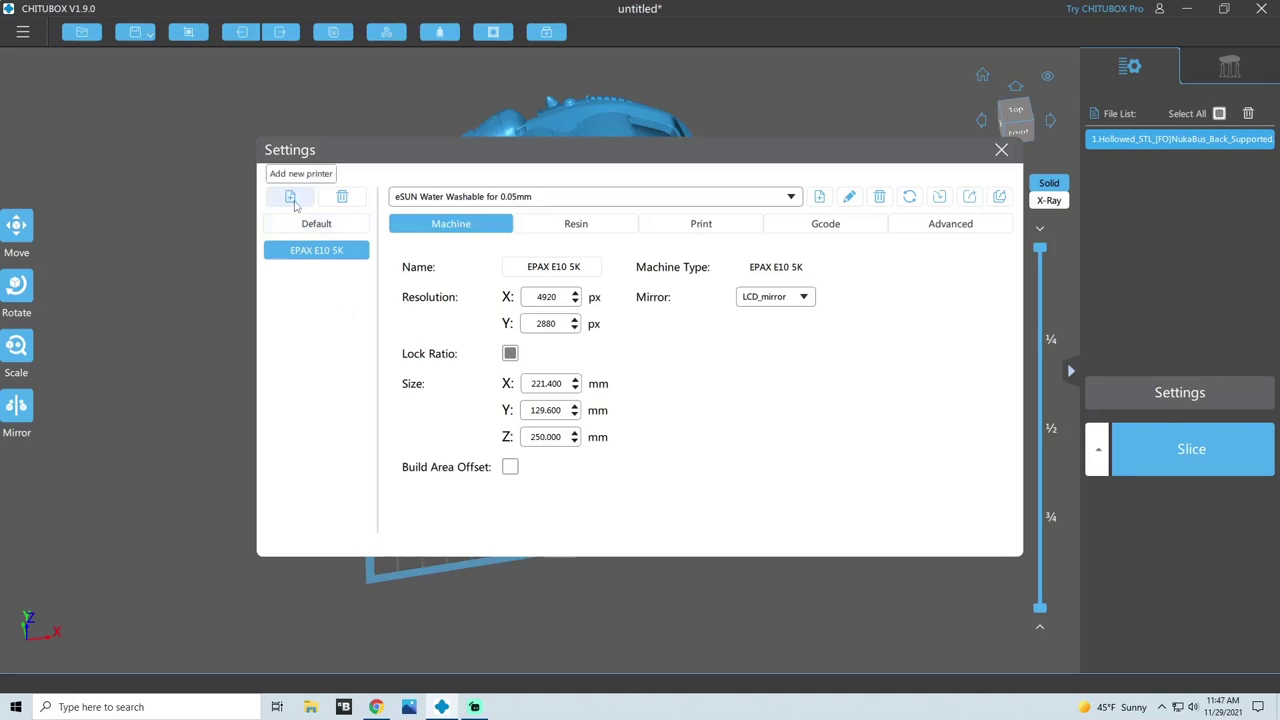
left_click(291, 199)
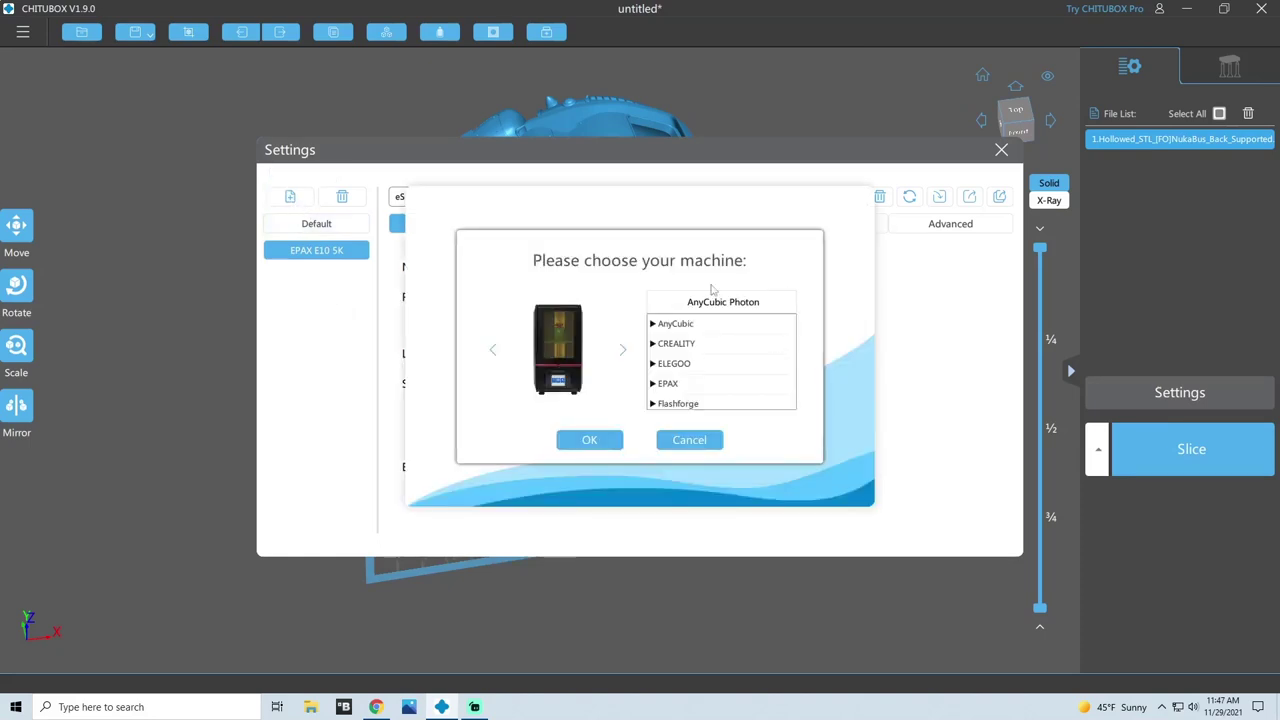
scroll(667, 357, "down", 1)
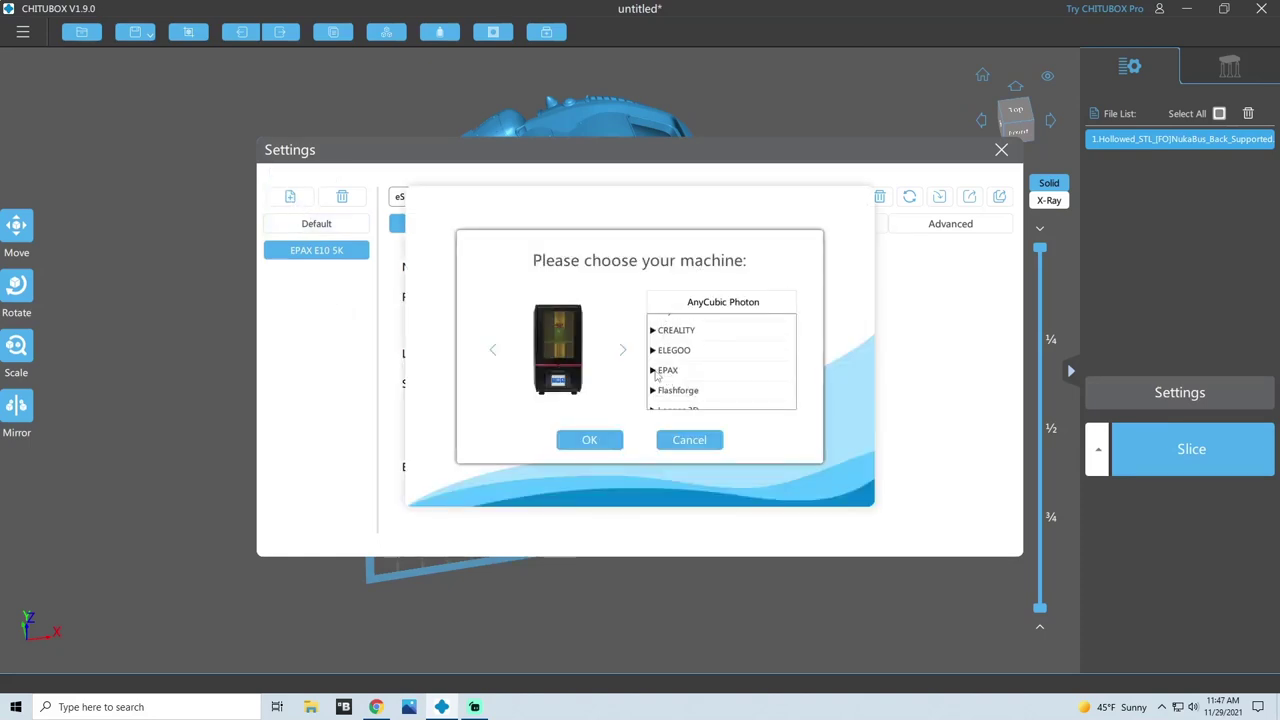
left_click(654, 372)
scroll(728, 380, "down", 1)
scroll(708, 383, "down", 1)
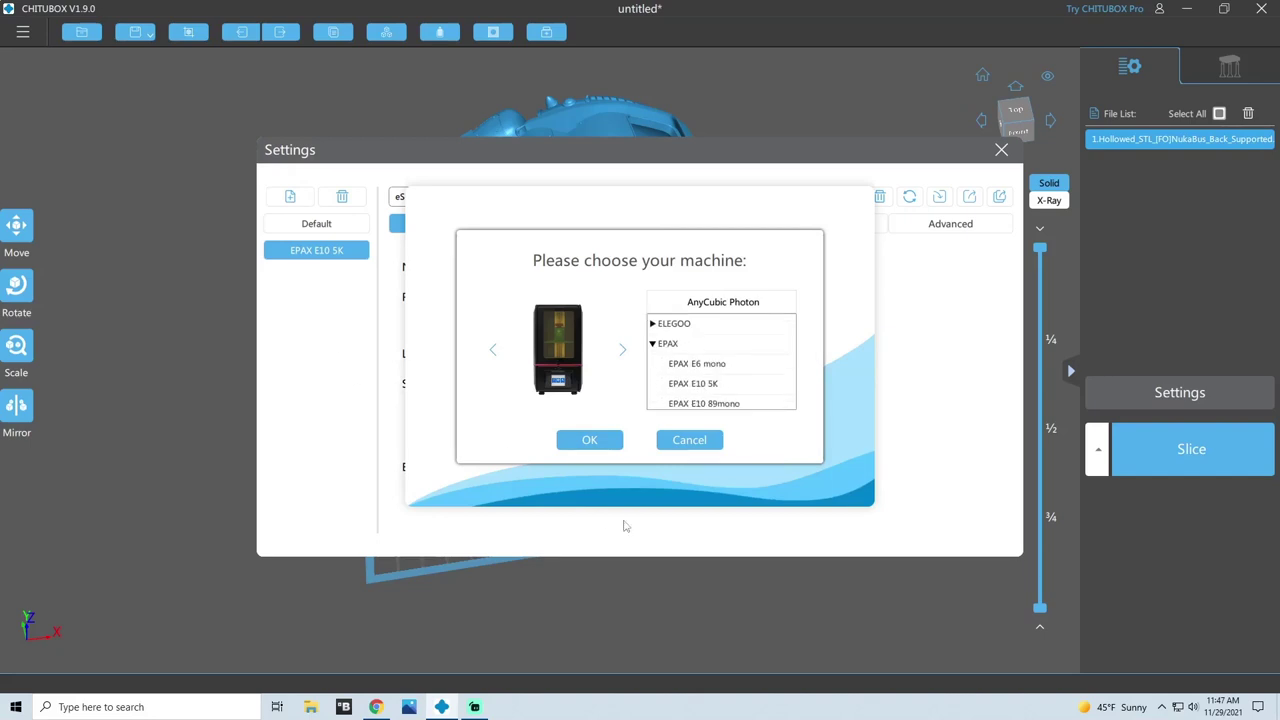
left_click(703, 447)
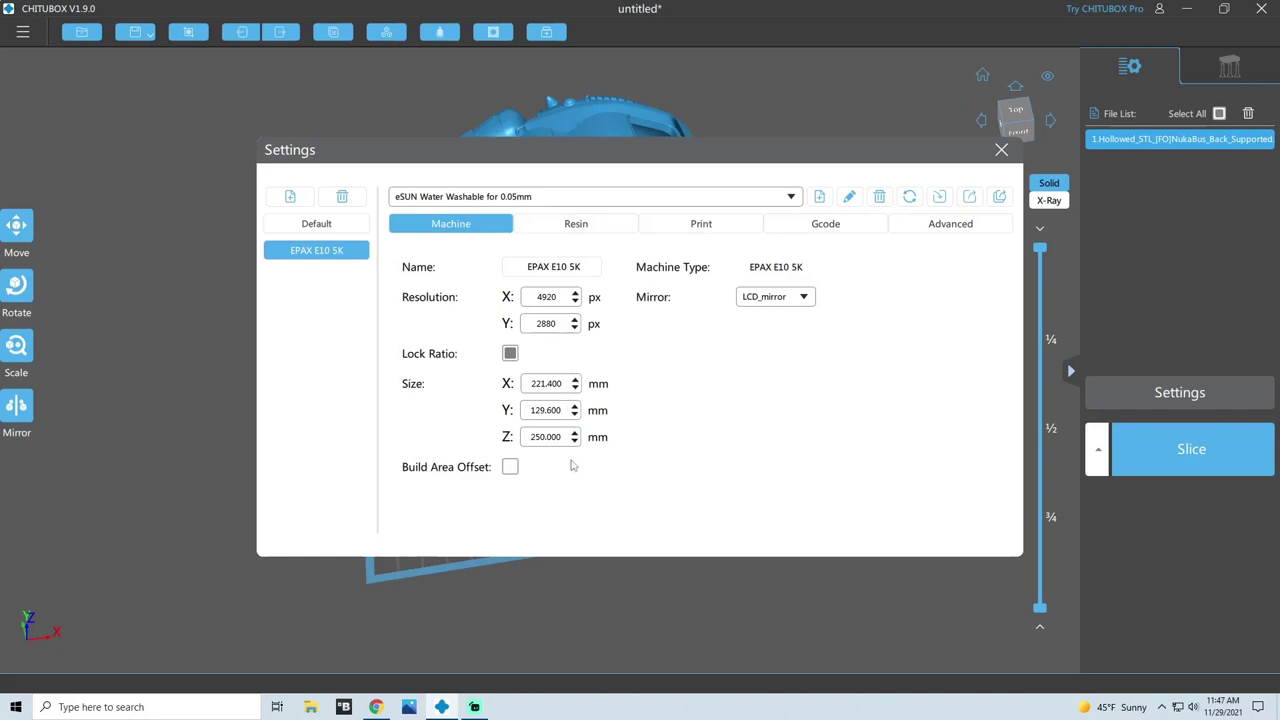
left_click(598, 233)
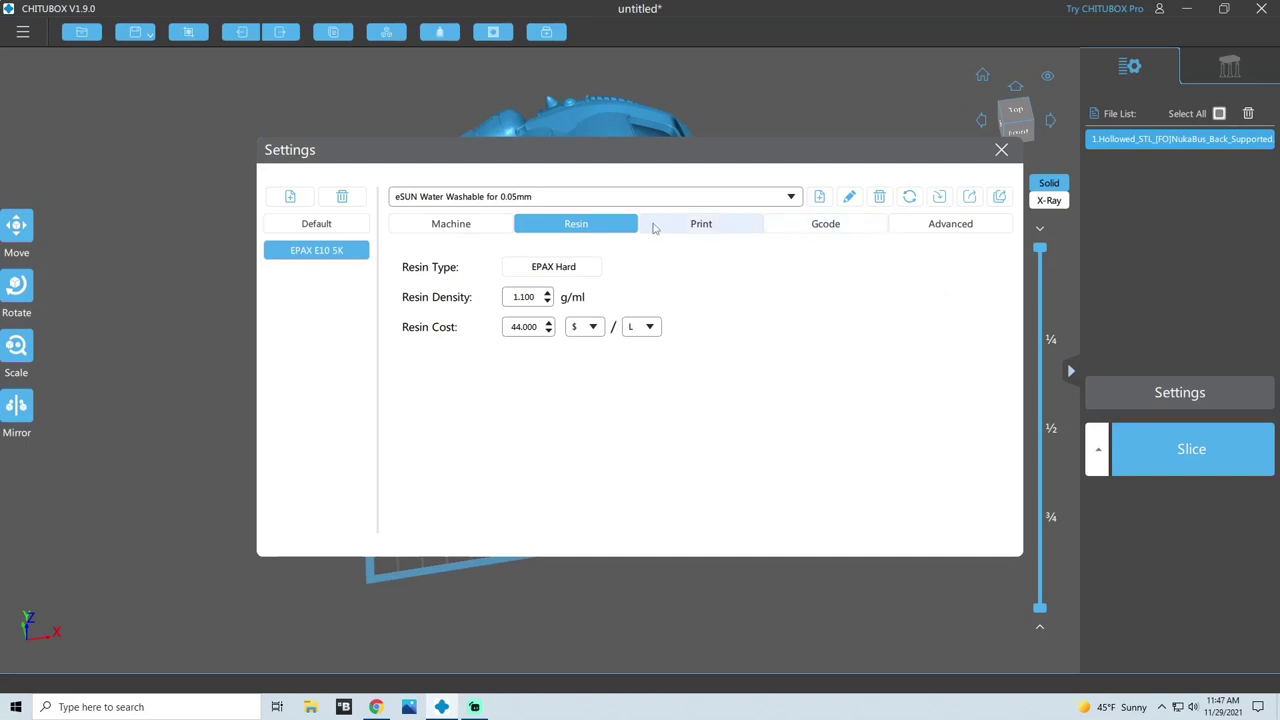
- Check the Print values: eSUN Water Washable 0.05mm, 3 s exposure, 25 s bottom exposure
left_click(702, 228)
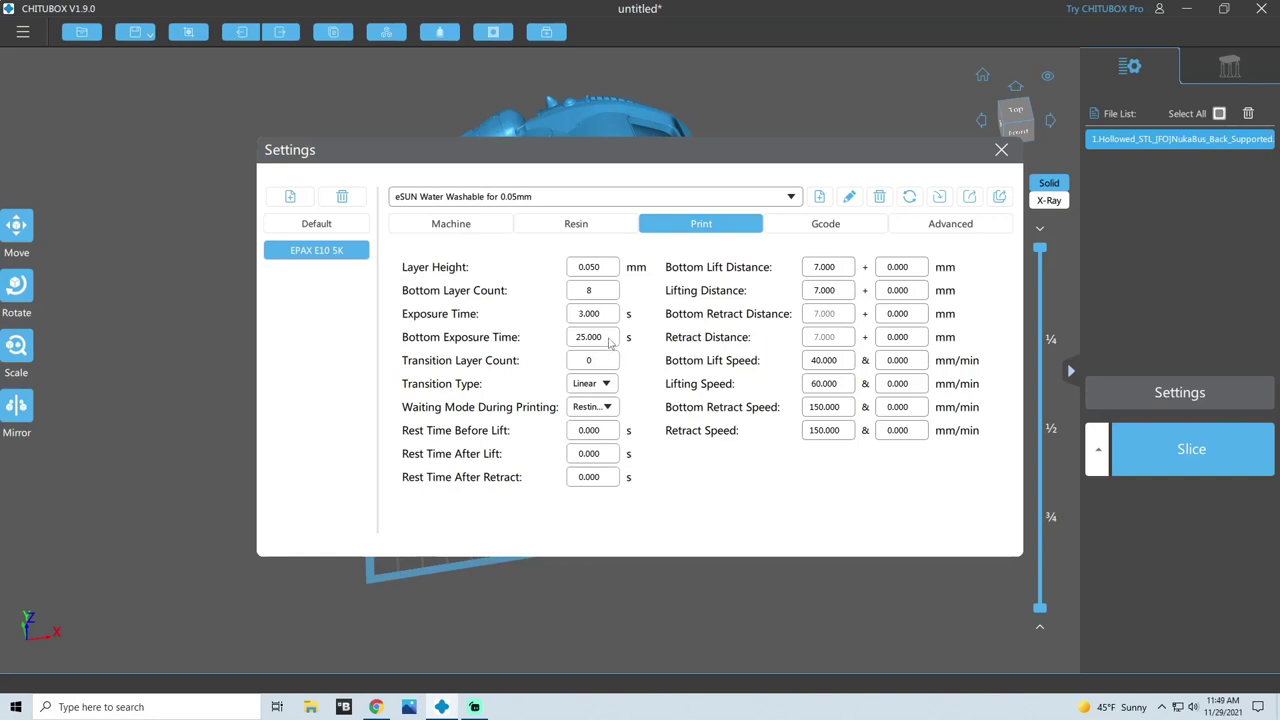
- Review the eSUN Water Washable 0.05mm profile: 8 bottom layers, 7 mm lift, 60 mm/min lift speed
mouse_move(607, 343)
mouse_move(602, 296)
- Inspect the Back piece's supports from several angles, then load Hollowed_STL_[FO]NukaBus_Front_Supported
left_click(1001, 152)
left_click_drag(528, 504, 539, 419)
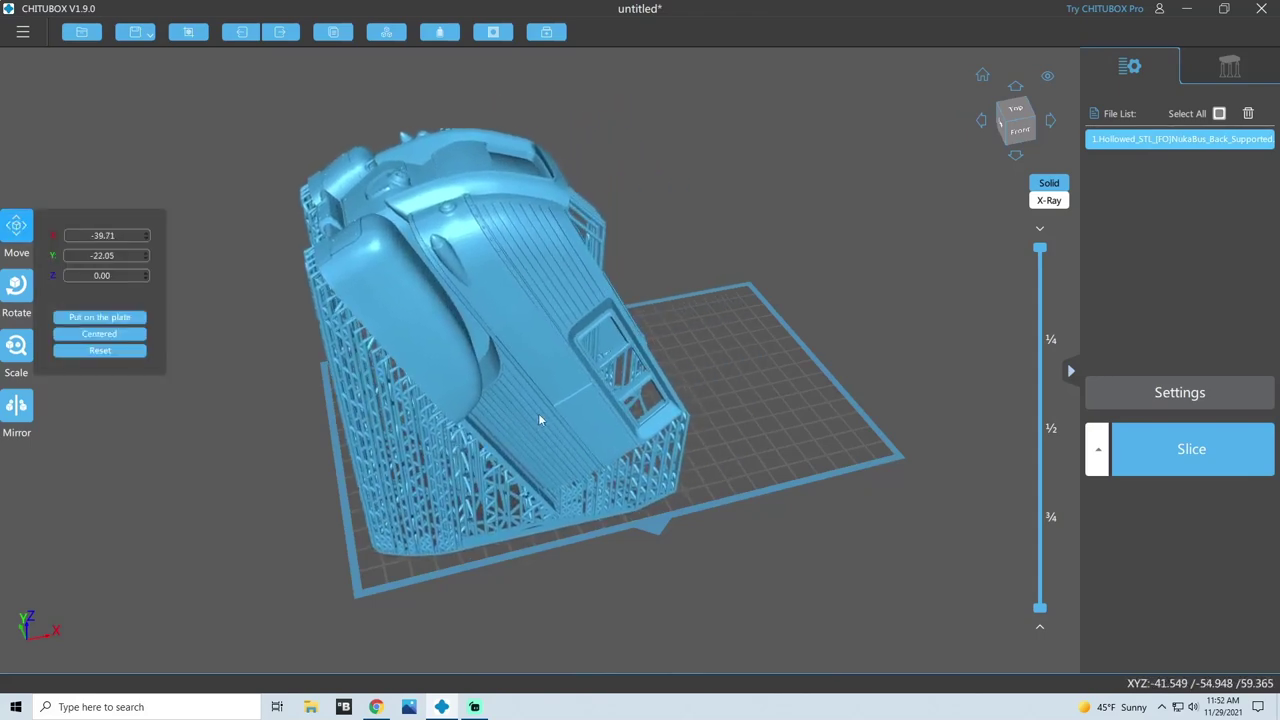
left_click(521, 560)
left_click_drag(521, 560, 614, 289)
left_click_drag(459, 421, 646, 480)
left_click_drag(446, 380, 658, 506)
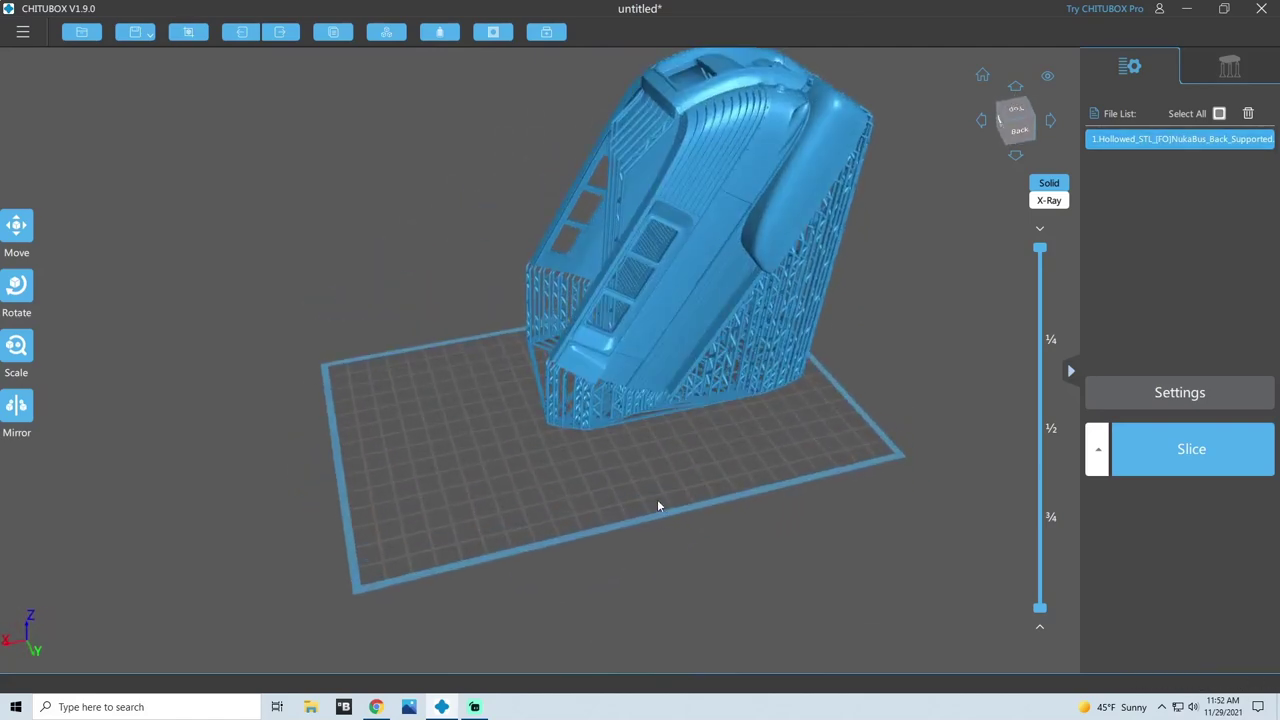
left_click(82, 32)
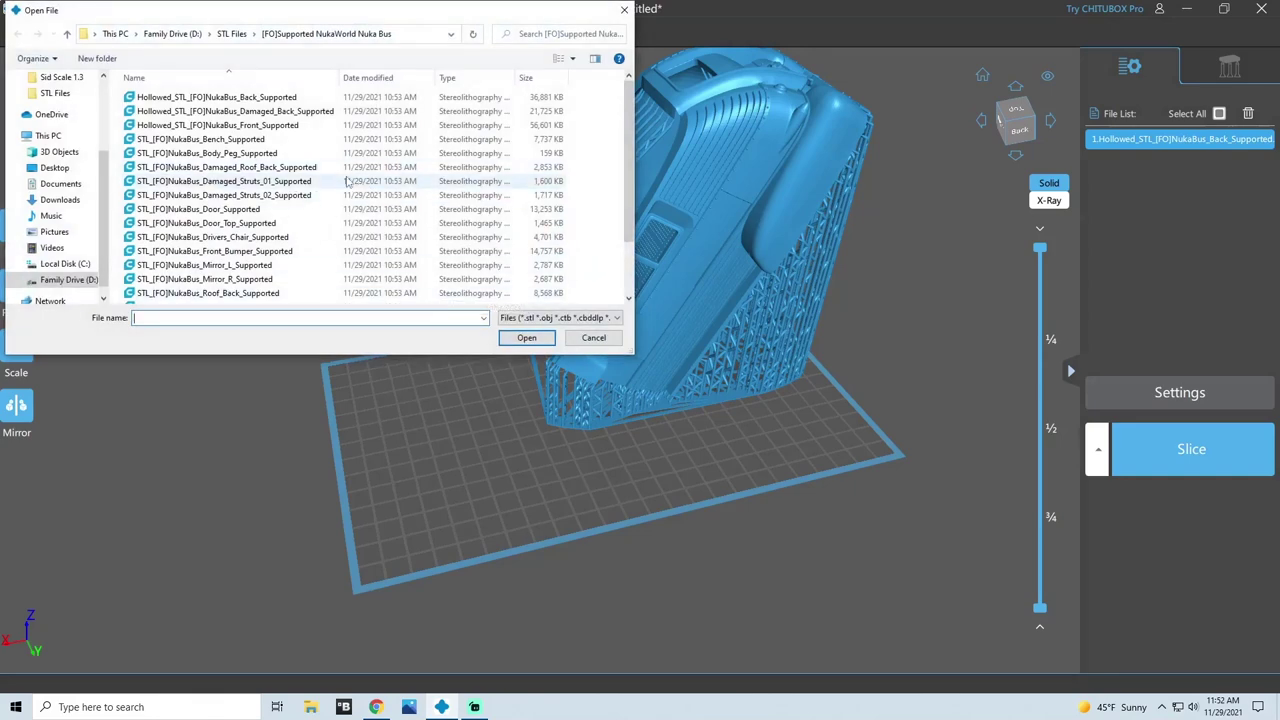
double_click(271, 130)
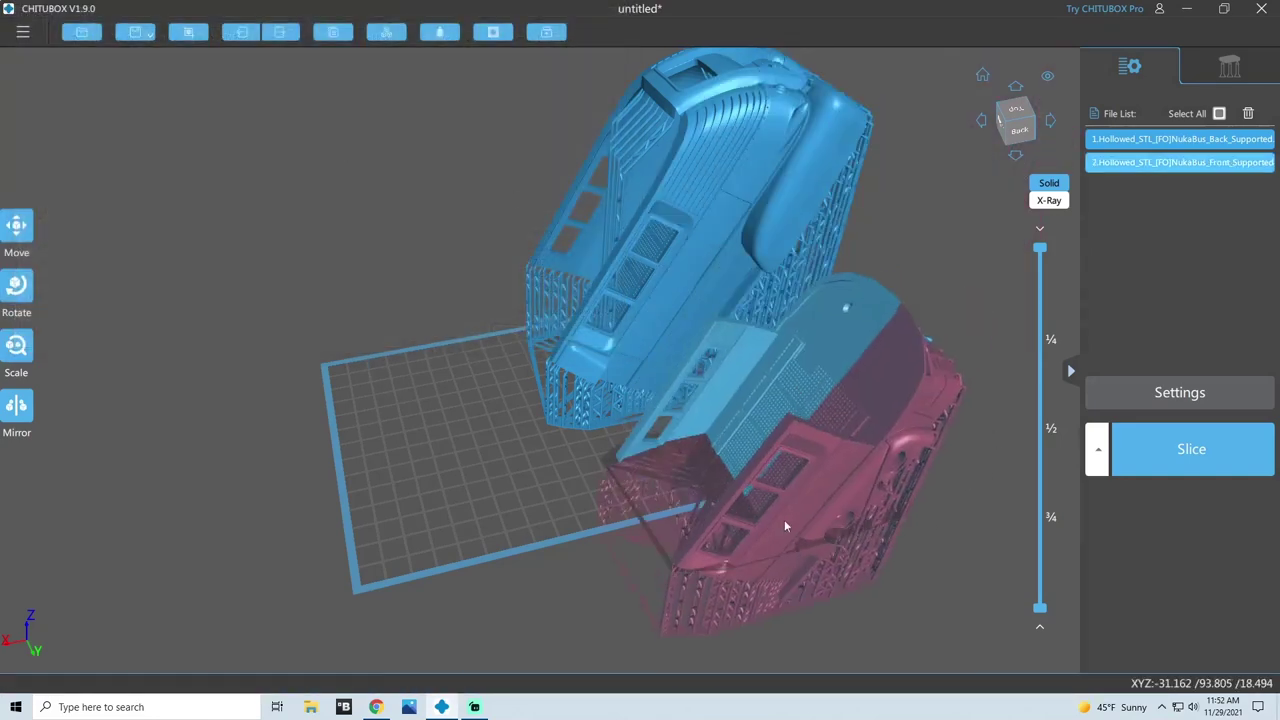
- Move the Front piece to the left of the plate and the Back piece to the right
left_click_drag(806, 582, 700, 520)
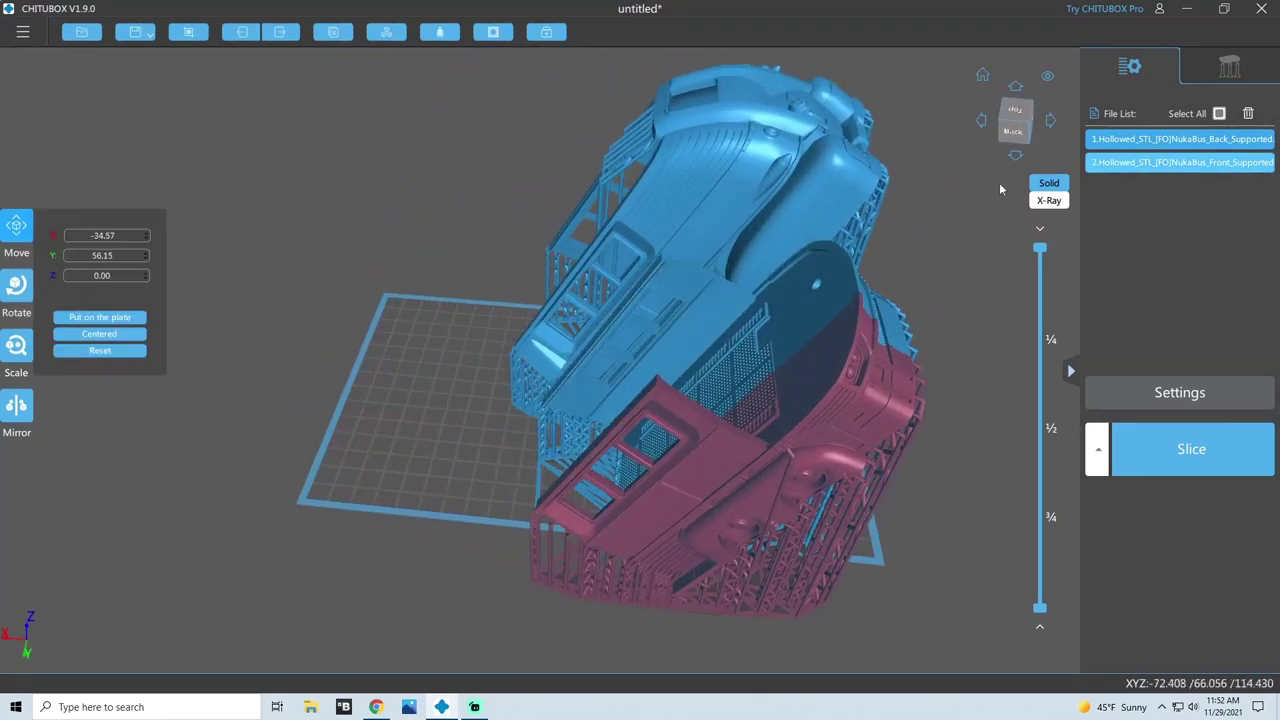
left_click(1224, 115)
left_click_drag(682, 485, 358, 343)
left_click_drag(704, 304, 765, 316)
left_click(470, 364)
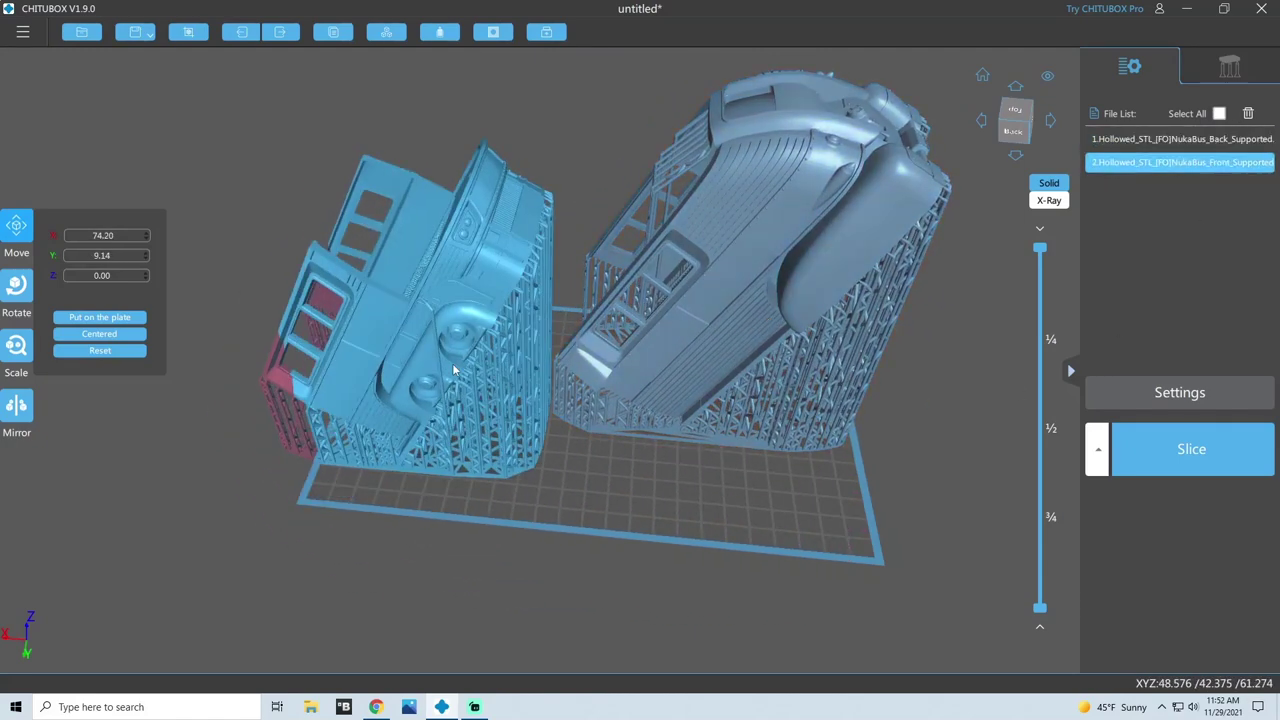
left_click_drag(552, 514, 664, 477)
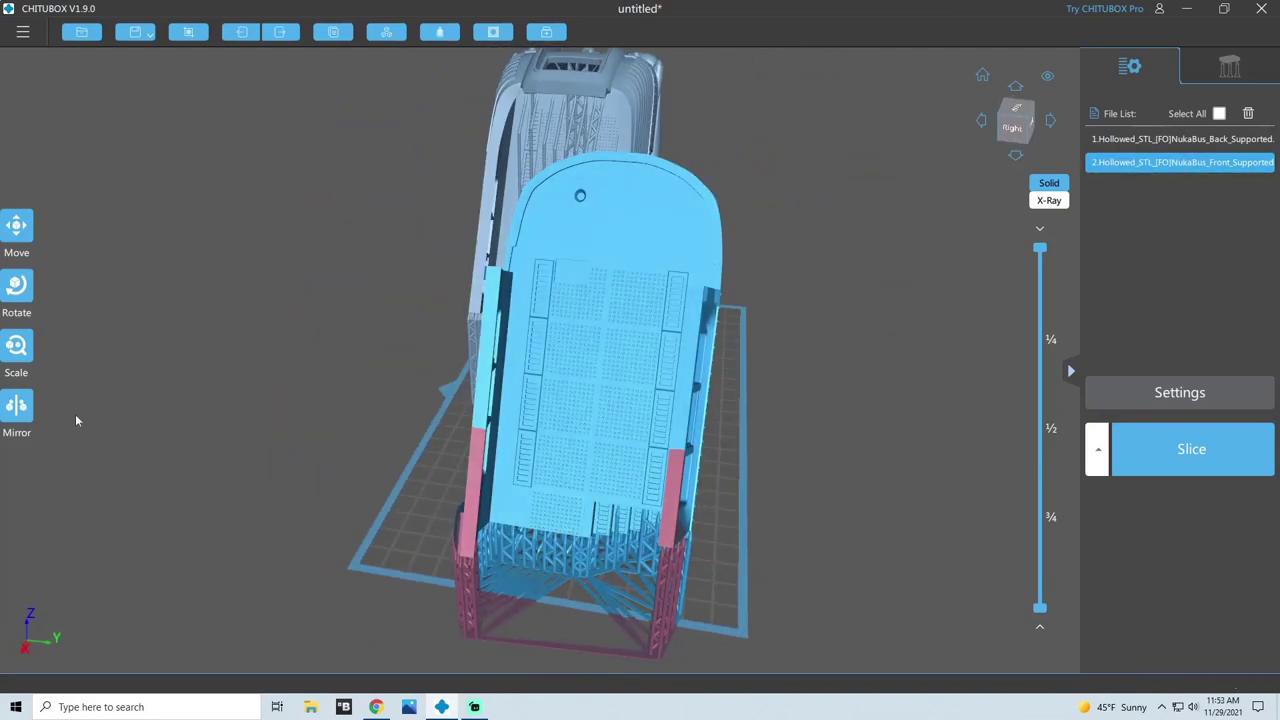
- Rotate the Front piece to a 95° Z angle and slide it across the plate
left_click(24, 296)
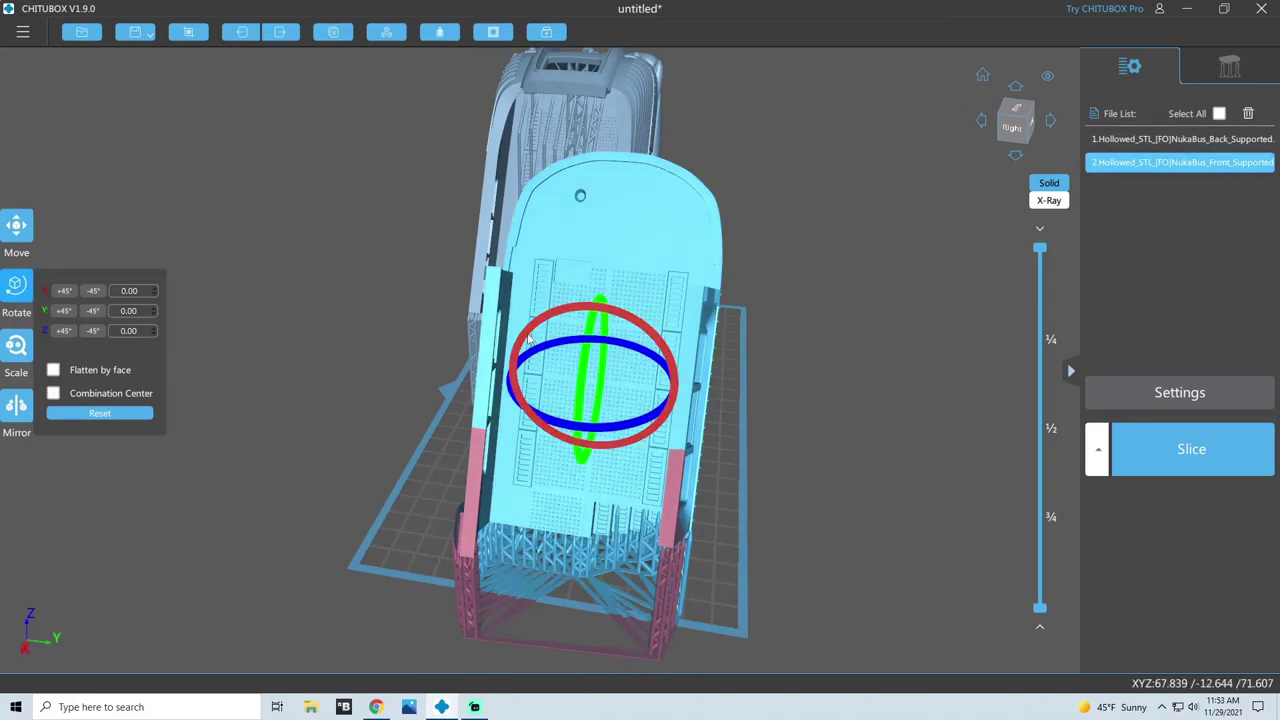
left_click_drag(535, 345, 518, 375)
left_click(796, 442)
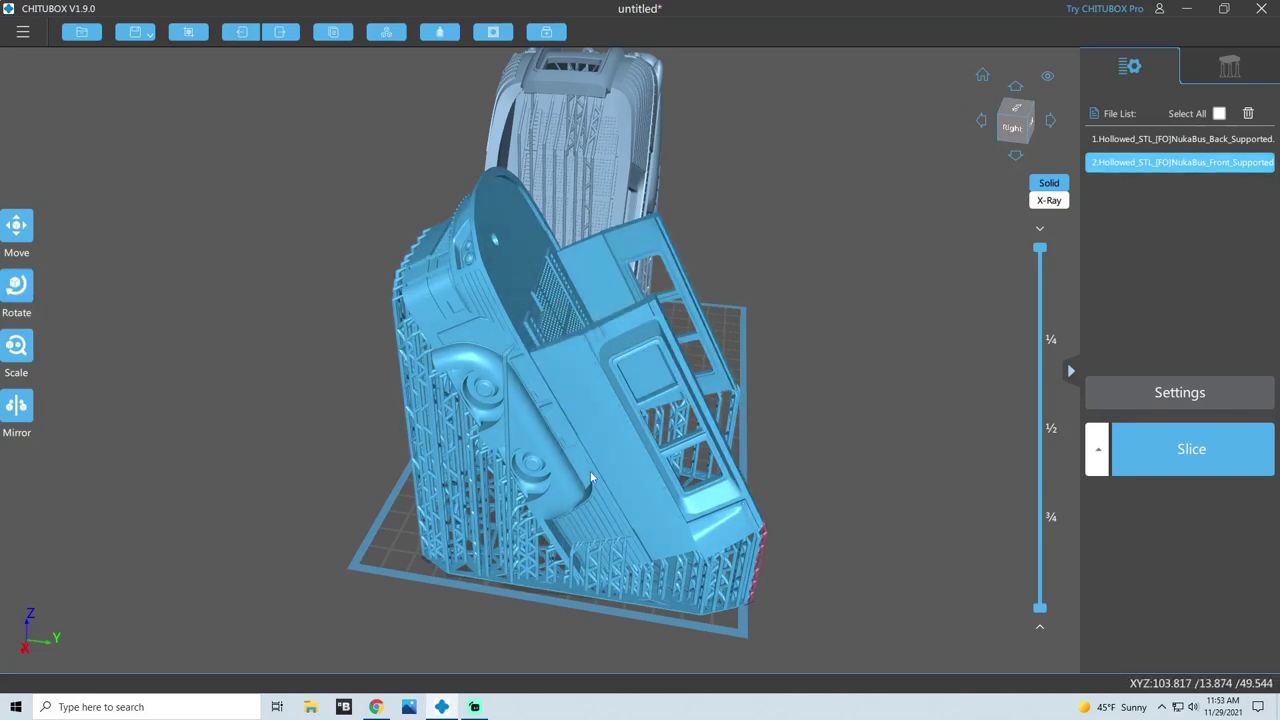
left_click(578, 467)
left_click_drag(330, 600, 258, 630)
left_click(563, 519)
mouse_move(563, 519)
left_mouse_down()
mouse_move(508, 512)
mouse_move(561, 516)
left_mouse_up()
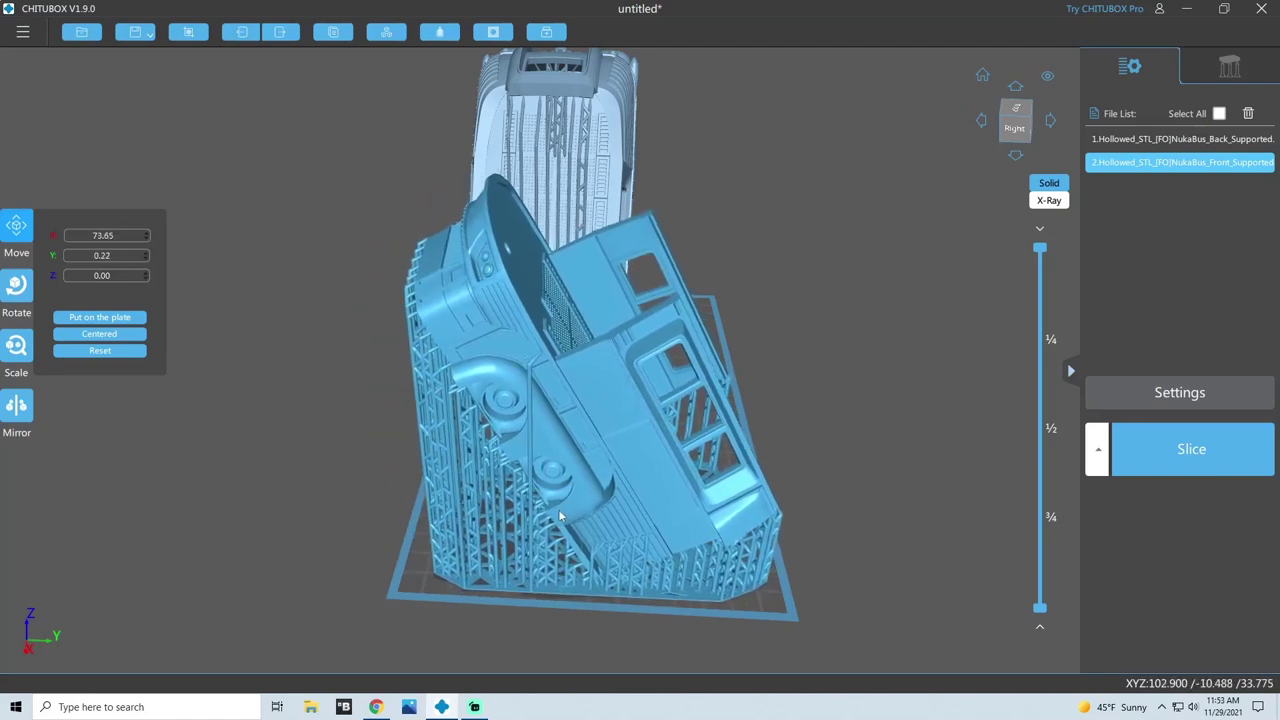
left_click_drag(799, 417, 771, 366)
- Lay the Front piece flat on a chosen face using Flatten by face
left_click(17, 287)
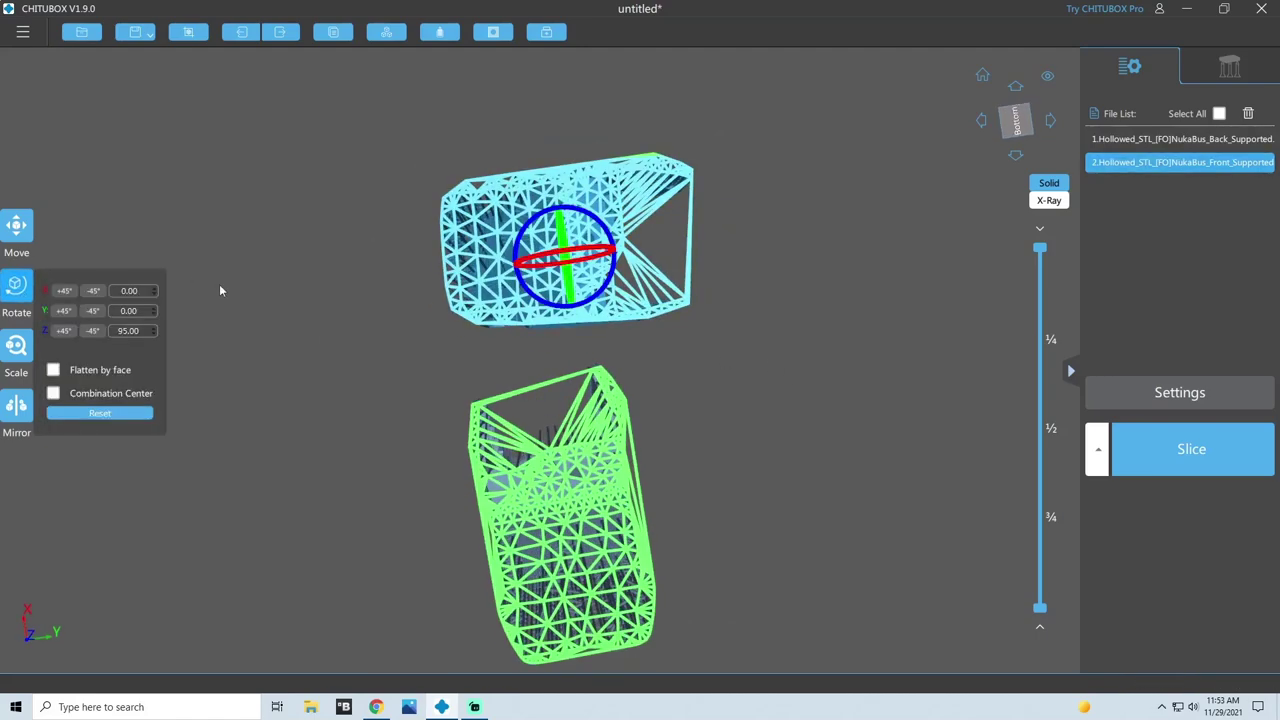
left_click(53, 370)
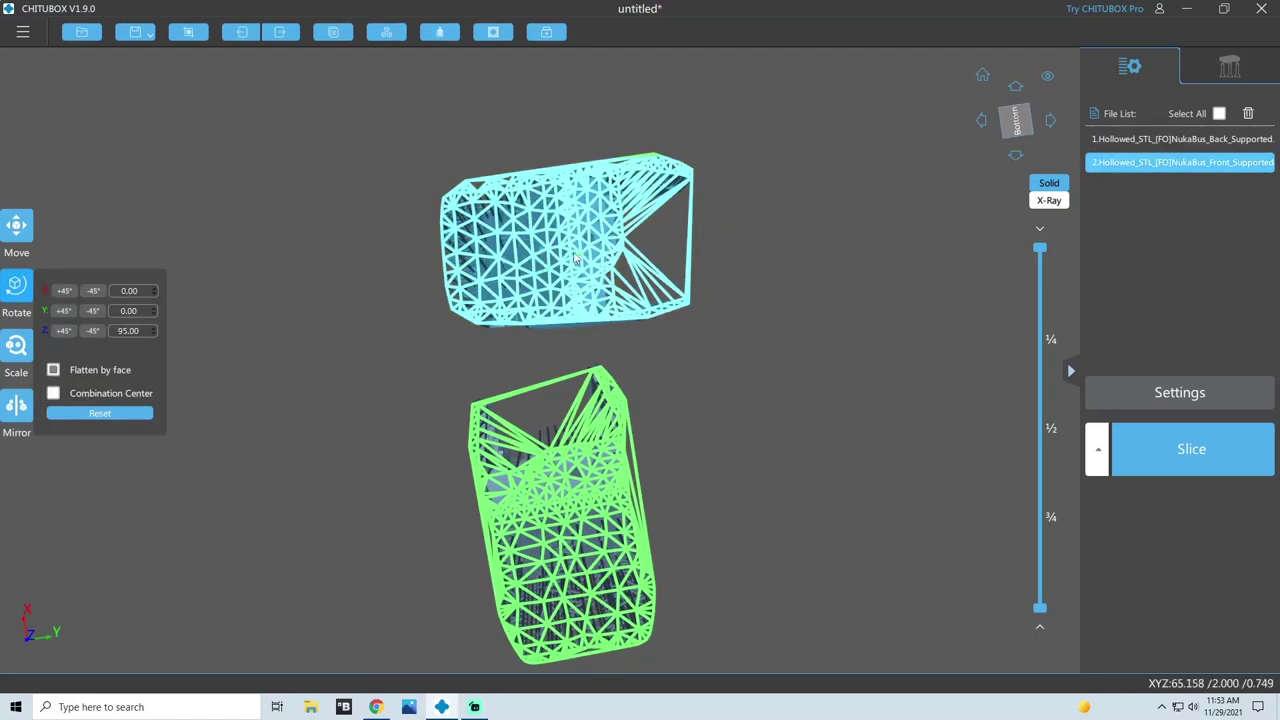
left_click(573, 264)
left_click_drag(872, 356, 491, 442)
left_click(1015, 125)
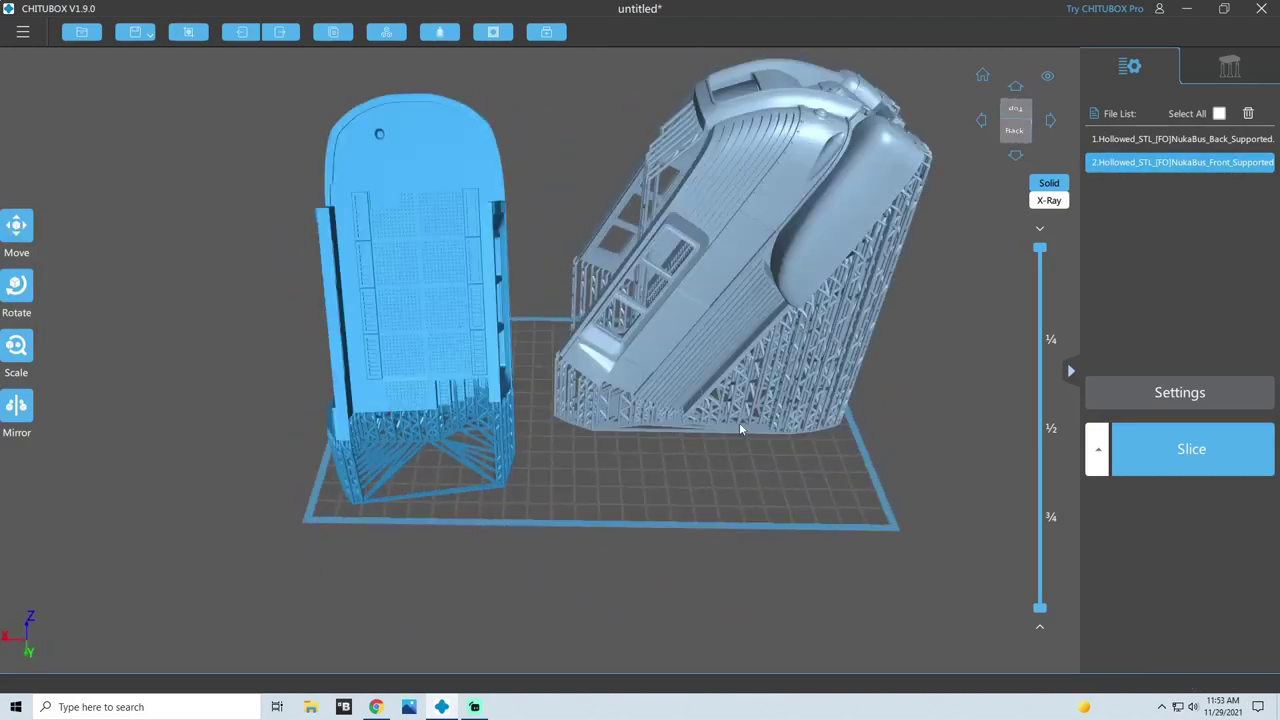
left_click_drag(742, 399, 568, 394)
left_click(565, 393)
left_click(570, 392)
left_click_drag(374, 517, 492, 525)
scroll(492, 525, "down", 2)
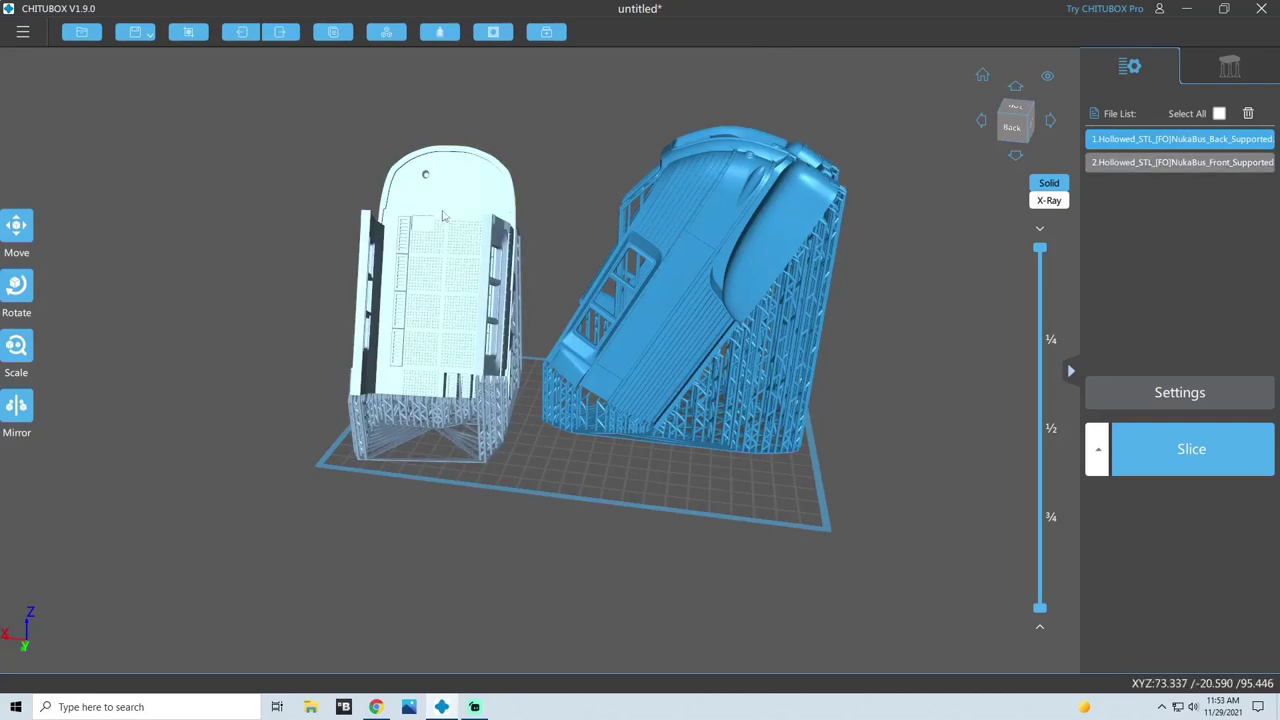
left_click_drag(574, 241, 771, 542)
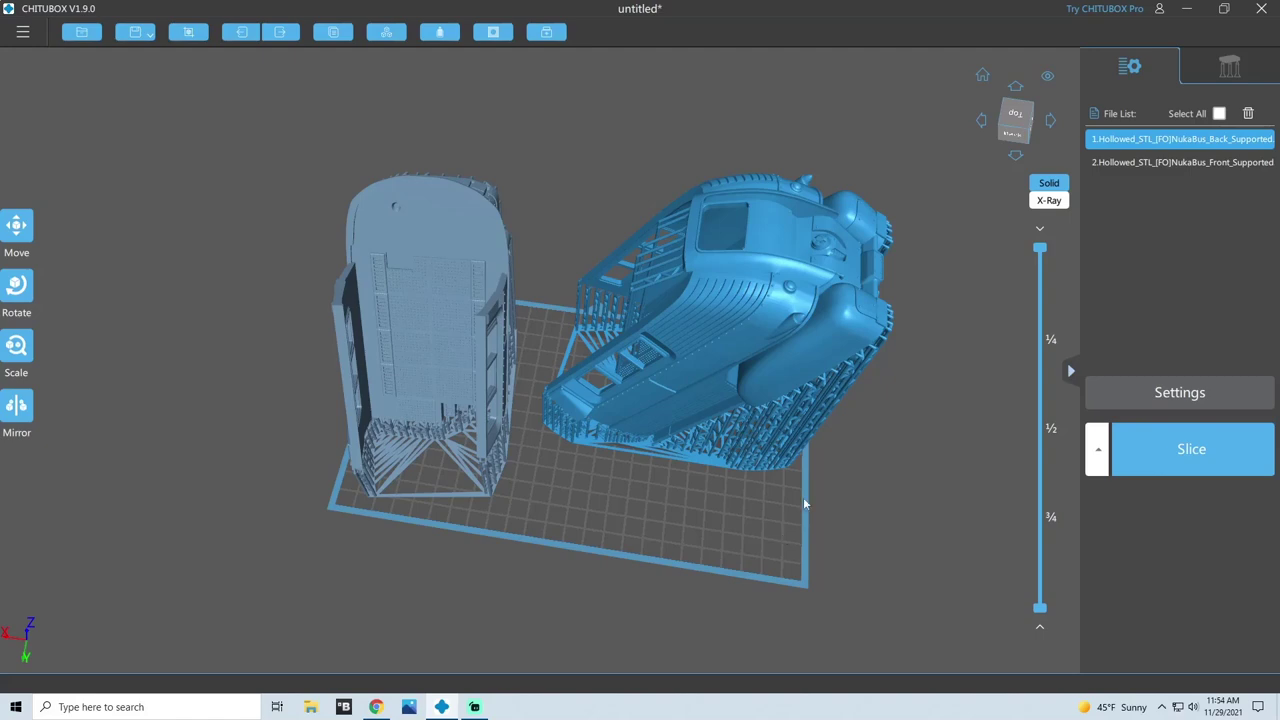
left_click_drag(778, 531, 891, 467)
left_click_drag(335, 235, 223, 141)
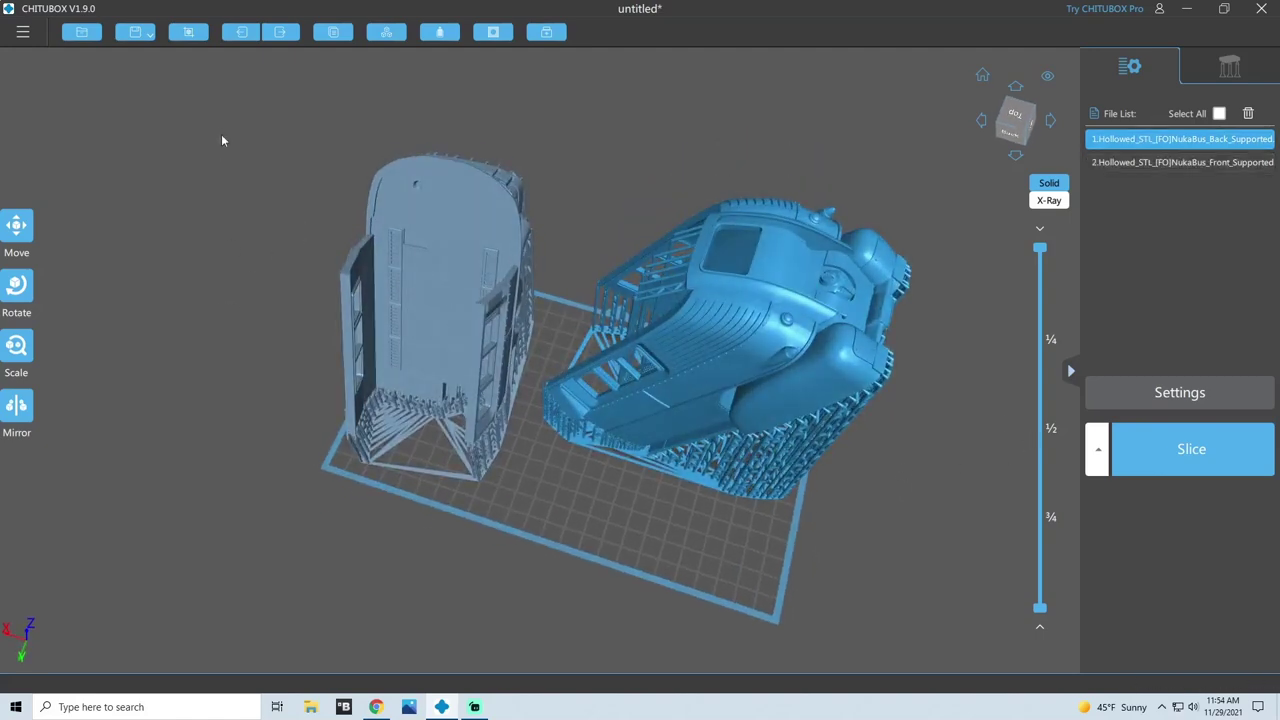
- Load Door_Supported onto the plate between the two bus halves and select it
left_click(82, 32)
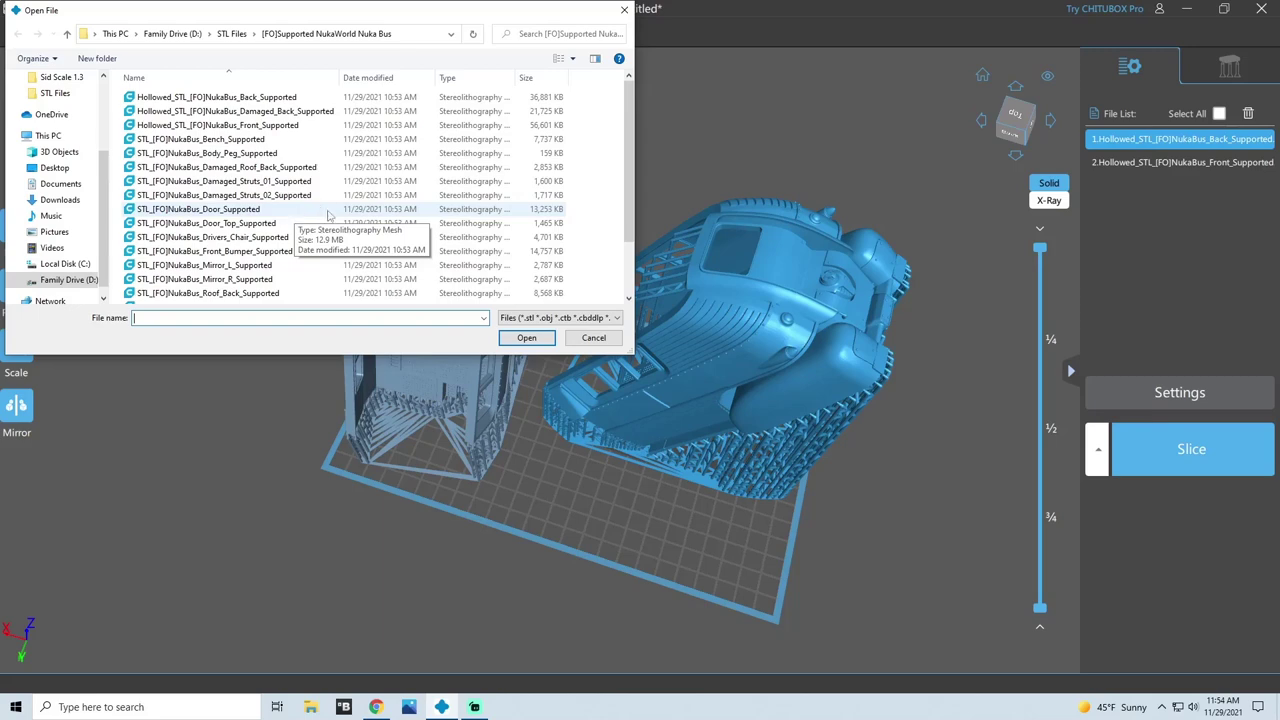
double_click(280, 211)
left_click_drag(713, 564, 548, 506)
left_click(541, 465)
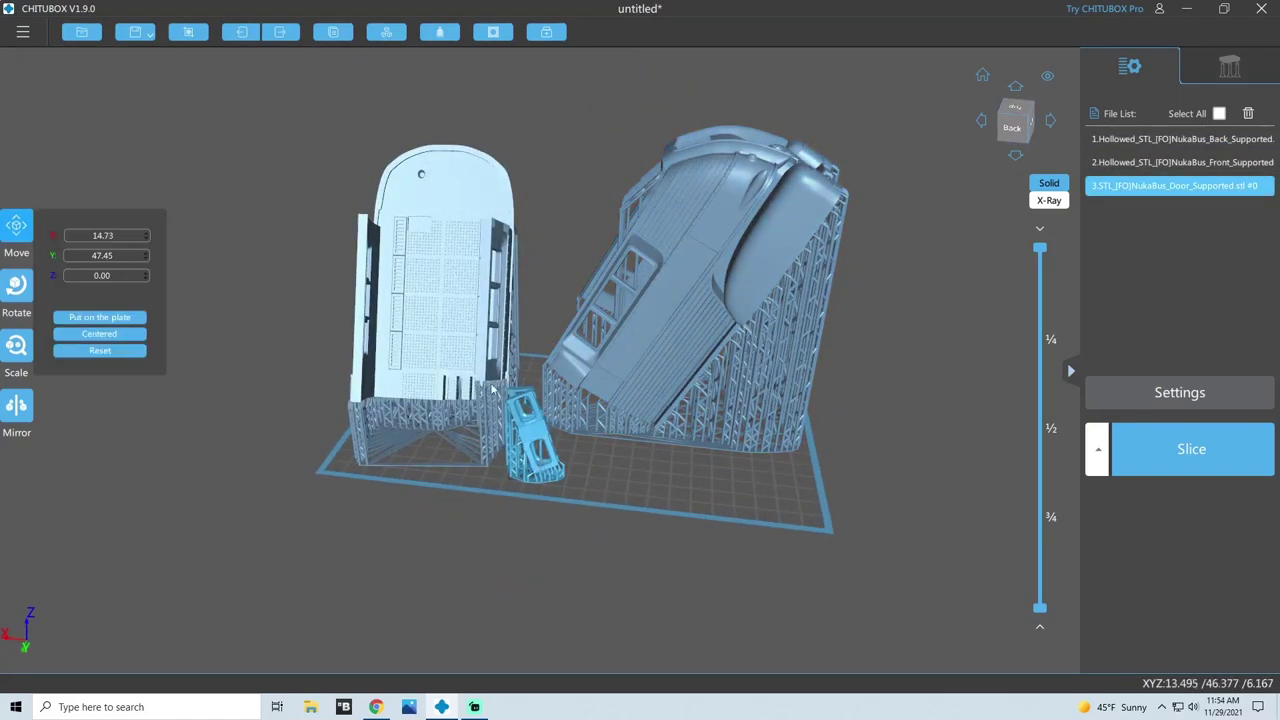
- Load Roof_Back_Supported onto the plate beside the Front piece
left_click(82, 32)
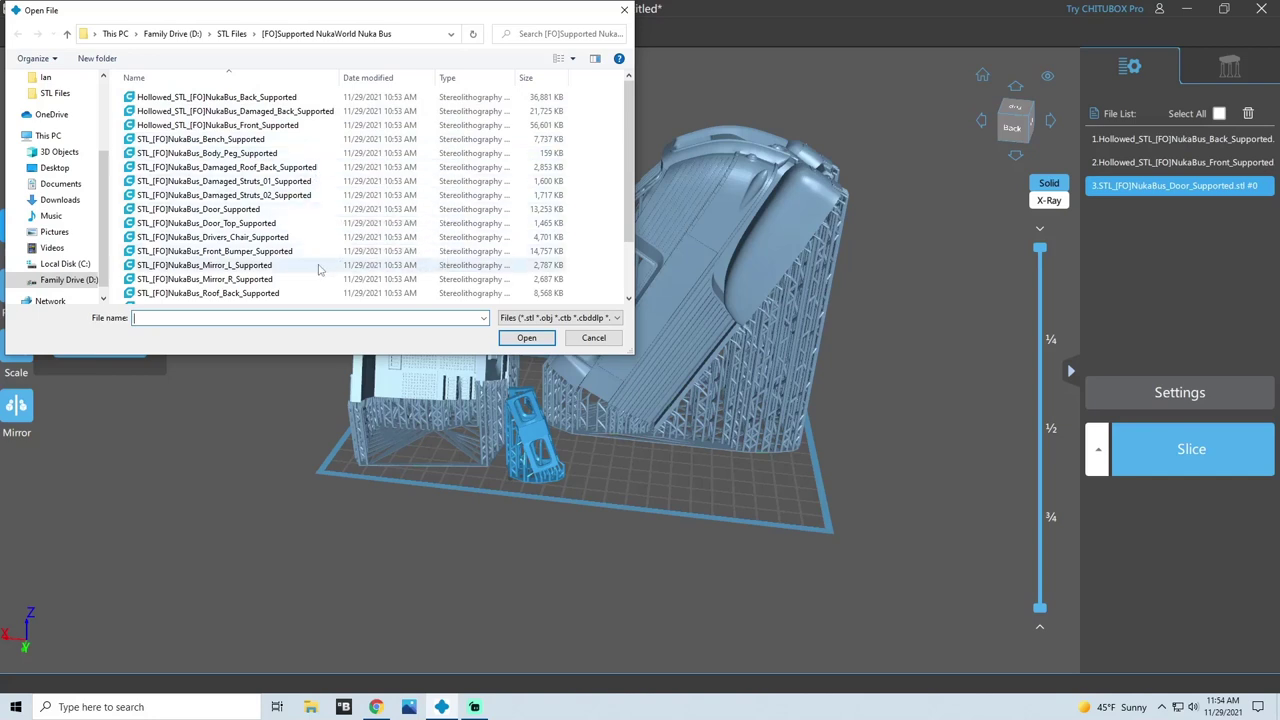
scroll(320, 268, "down", 2)
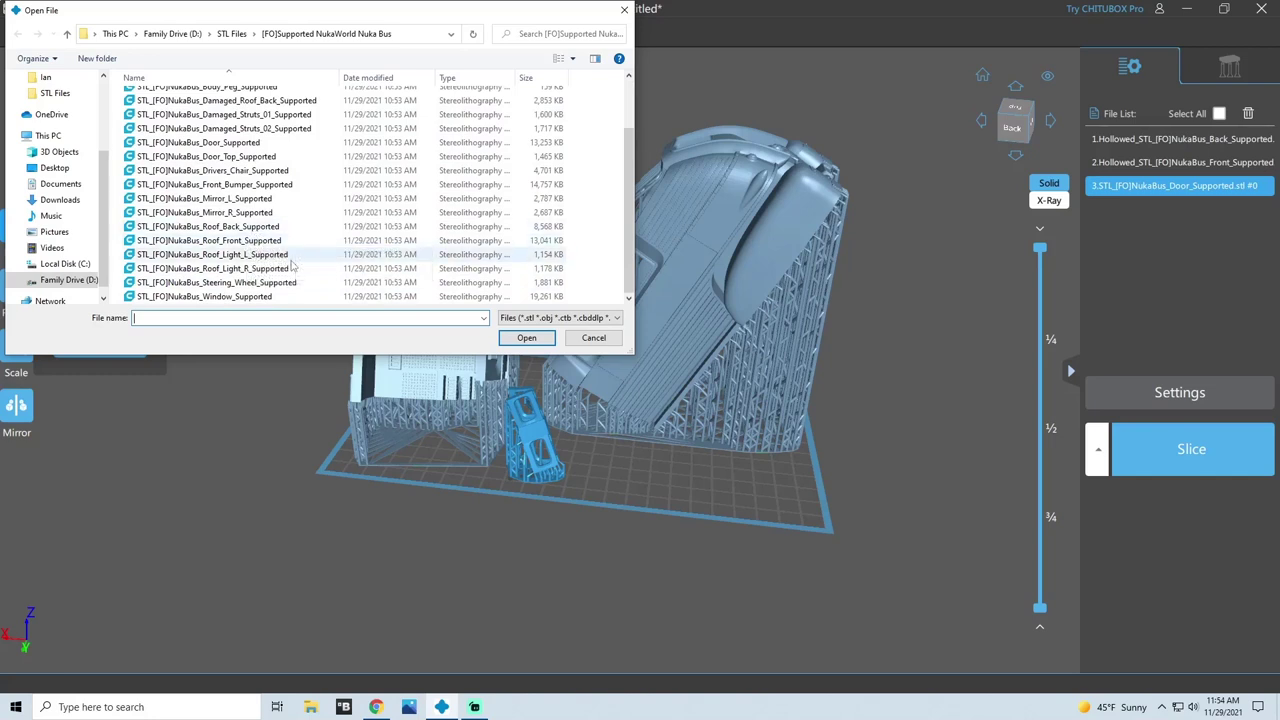
double_click(242, 231)
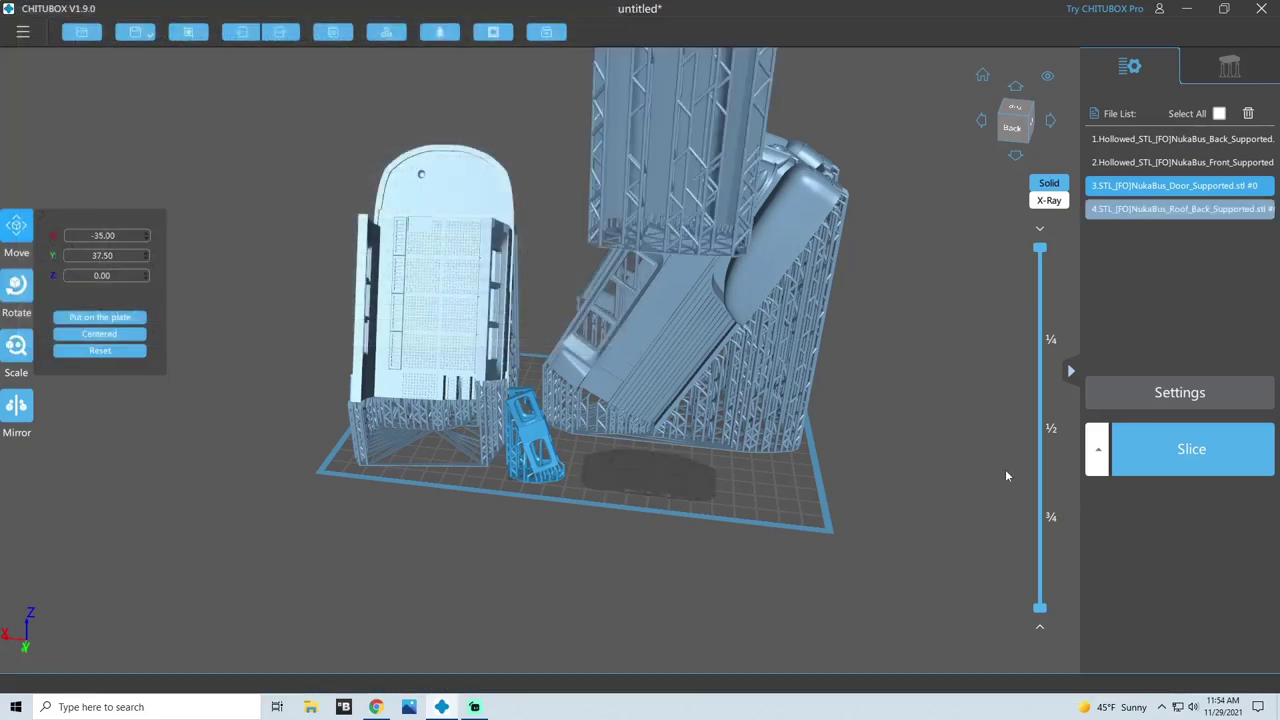
left_click_drag(1024, 451, 880, 470)
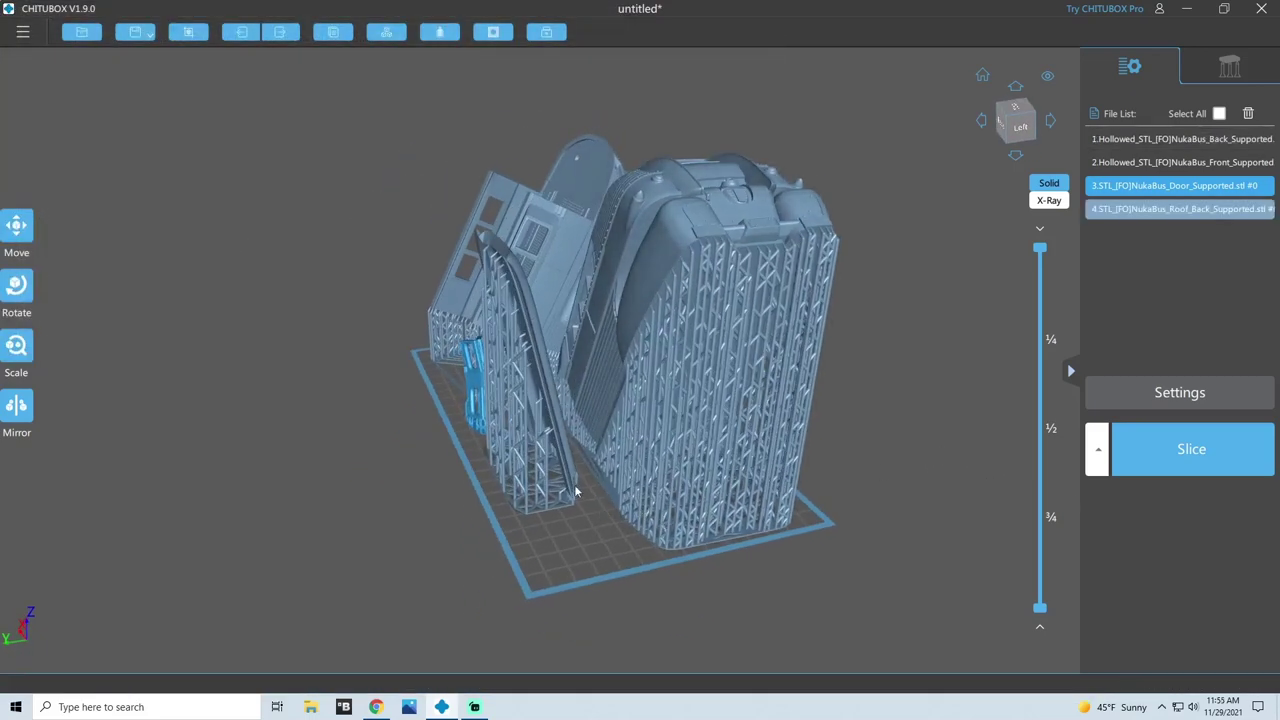
left_click(588, 538)
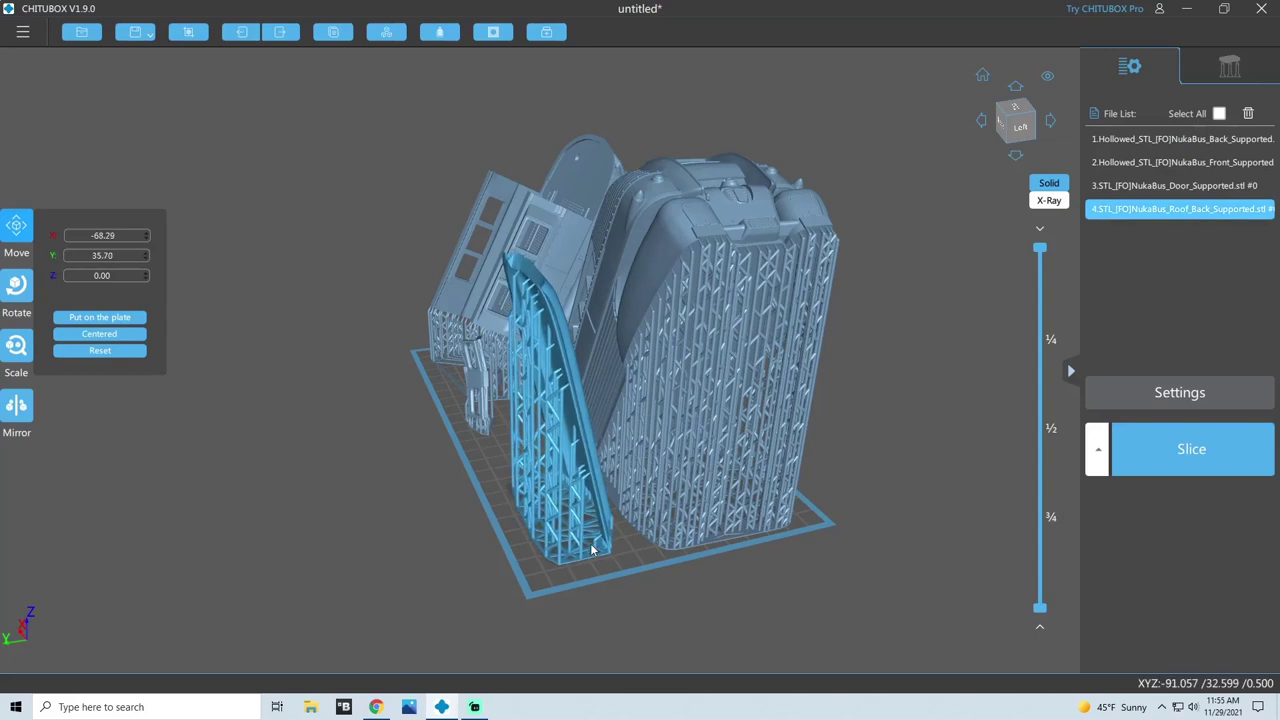
- Delete the Door piece from the plate via the File List trash icon
left_click_drag(592, 547, 549, 487)
left_click(549, 487)
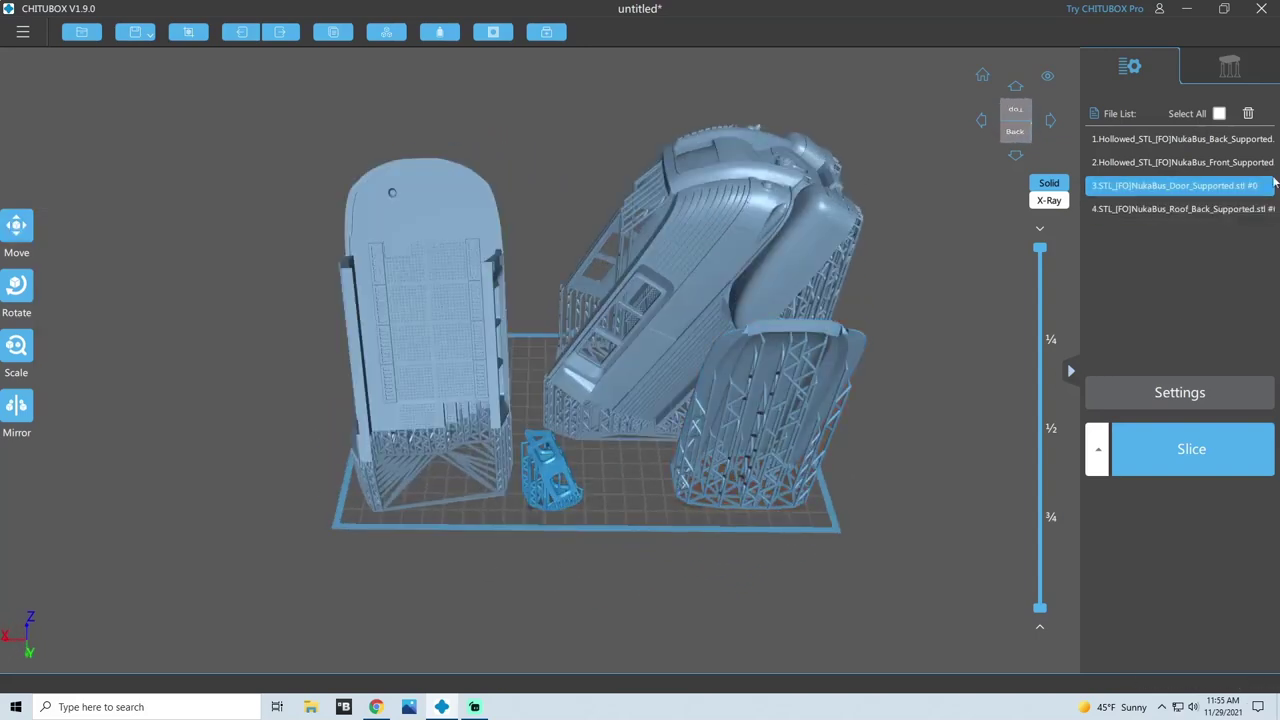
left_click(1248, 115)
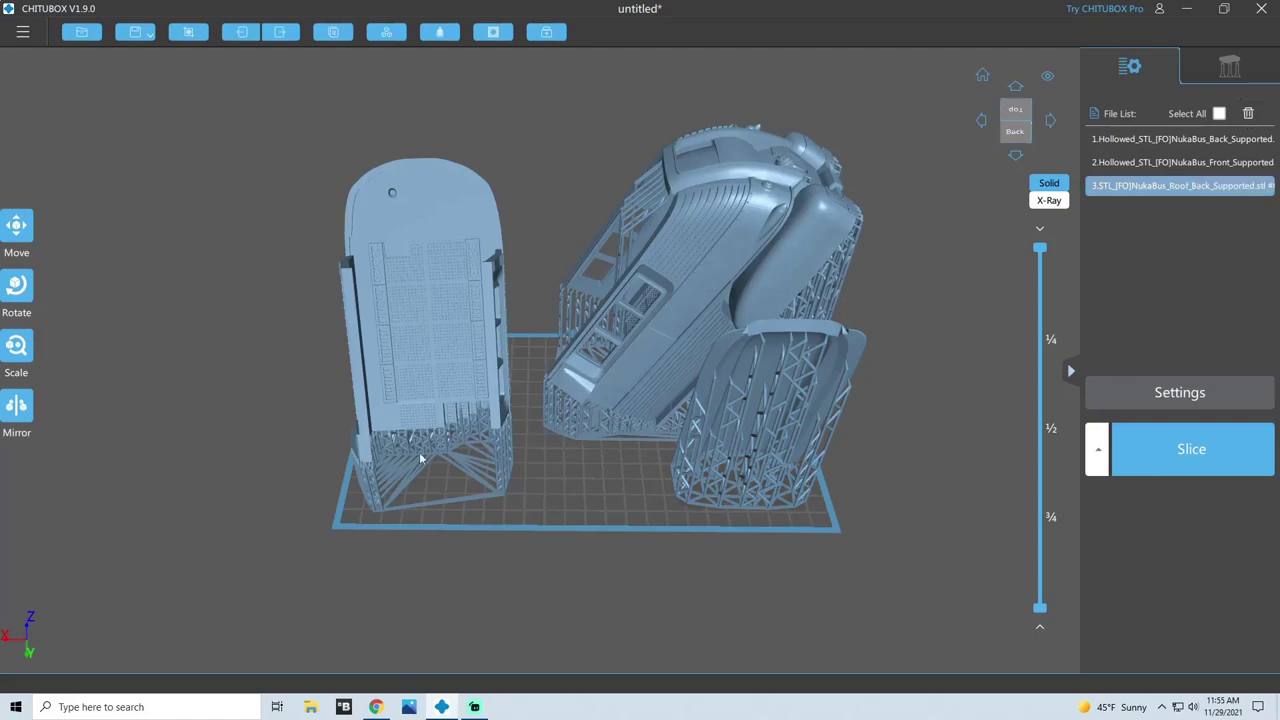
- Load the supported NukaBus_Roof_Front model onto the plate as a fourth part
left_click(82, 32)
scroll(484, 207, "down", 2)
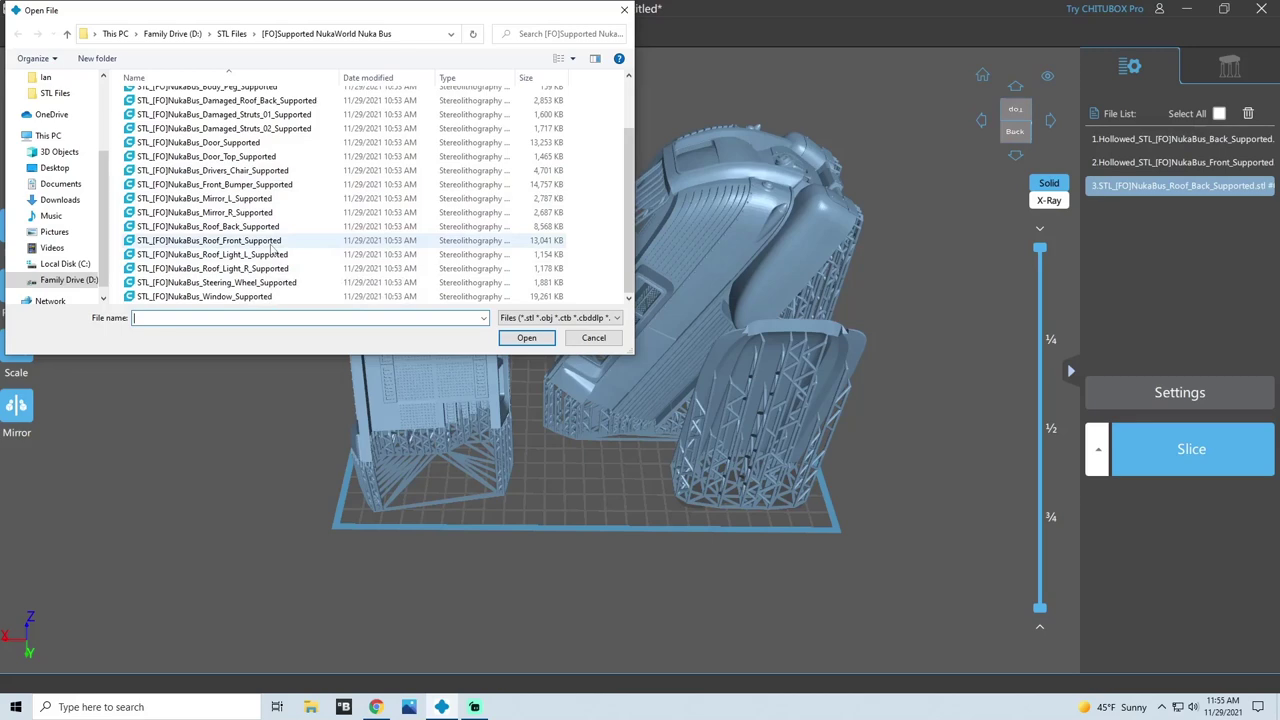
double_click(272, 244)
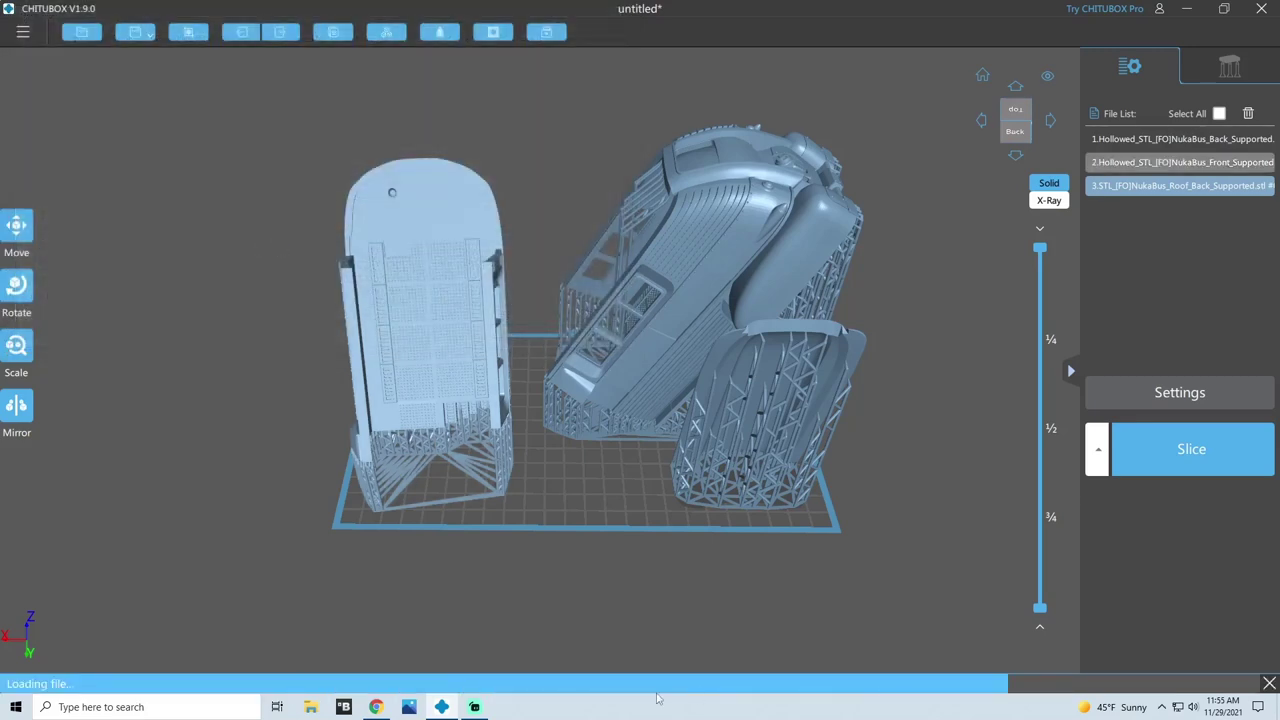
- Move the roof front piece up and right into the gap between the other parts
right_click_drag(585, 535, 500, 478)
left_click(495, 470)
left_click_drag(495, 470, 548, 425)
right_click_drag(942, 378, 122, 346)
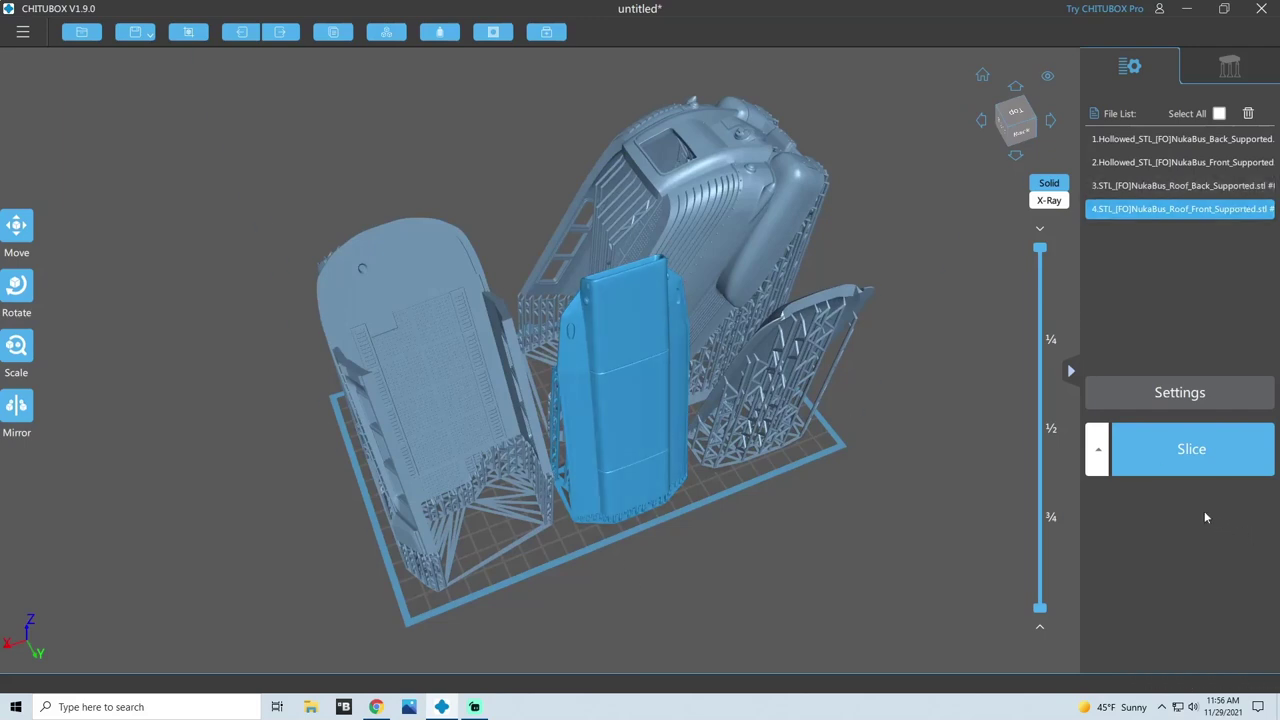
left_click(1188, 449)
left_click_drag(1042, 253, 1005, 142)
- Slice the plate, giving a 10h5m19s print using 249.75 ml of EPAX Hard resin
left_click(1195, 455)
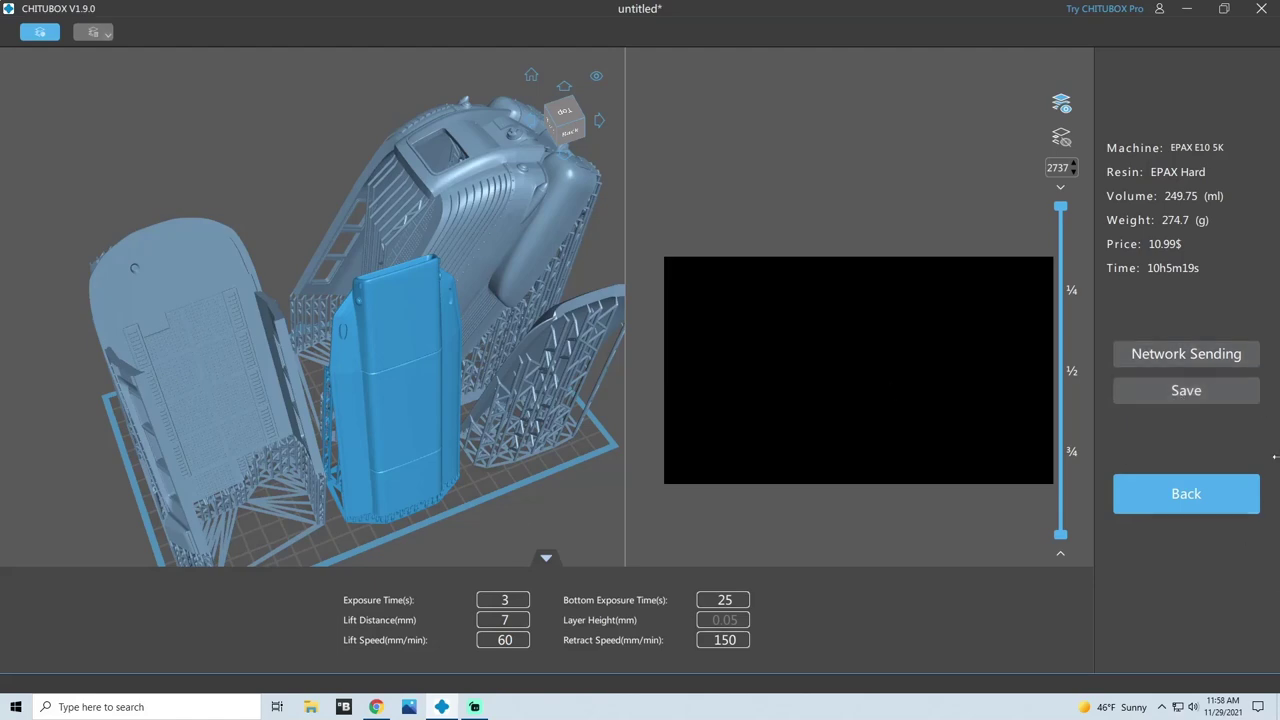
- Save the sliced result as the .ctb file Bus1
left_click(1158, 391)
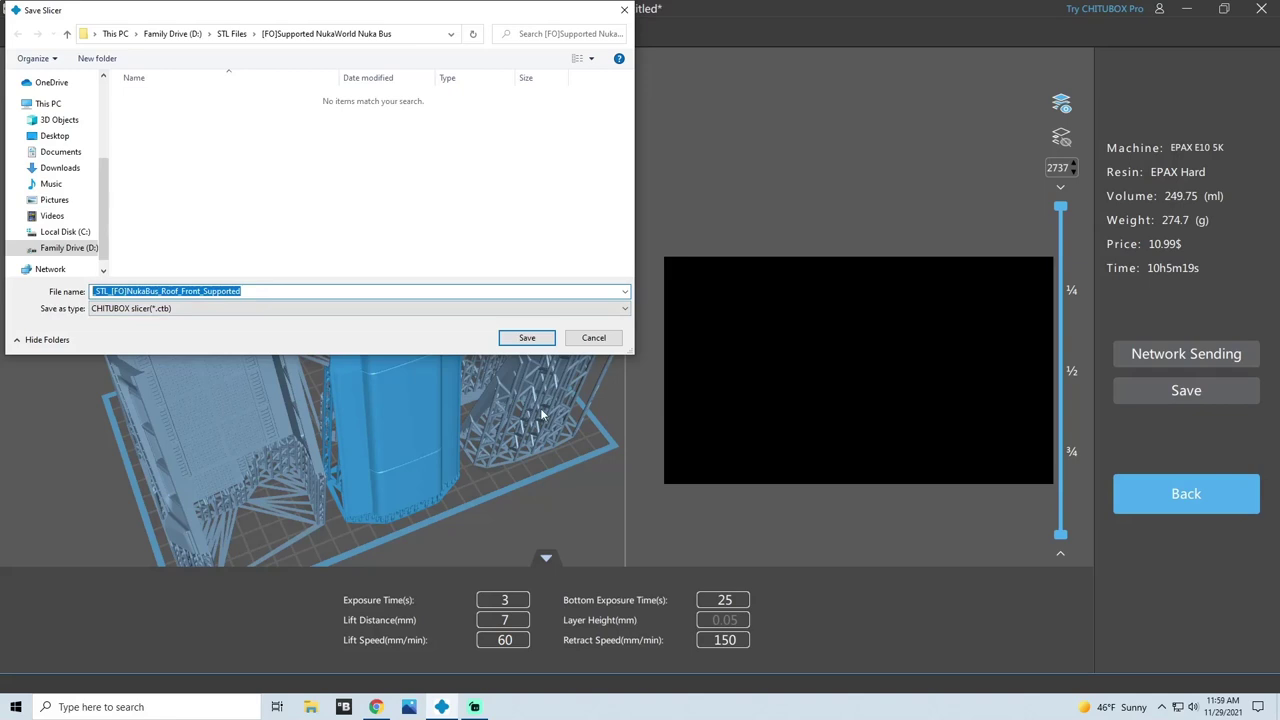
type("Bus1")
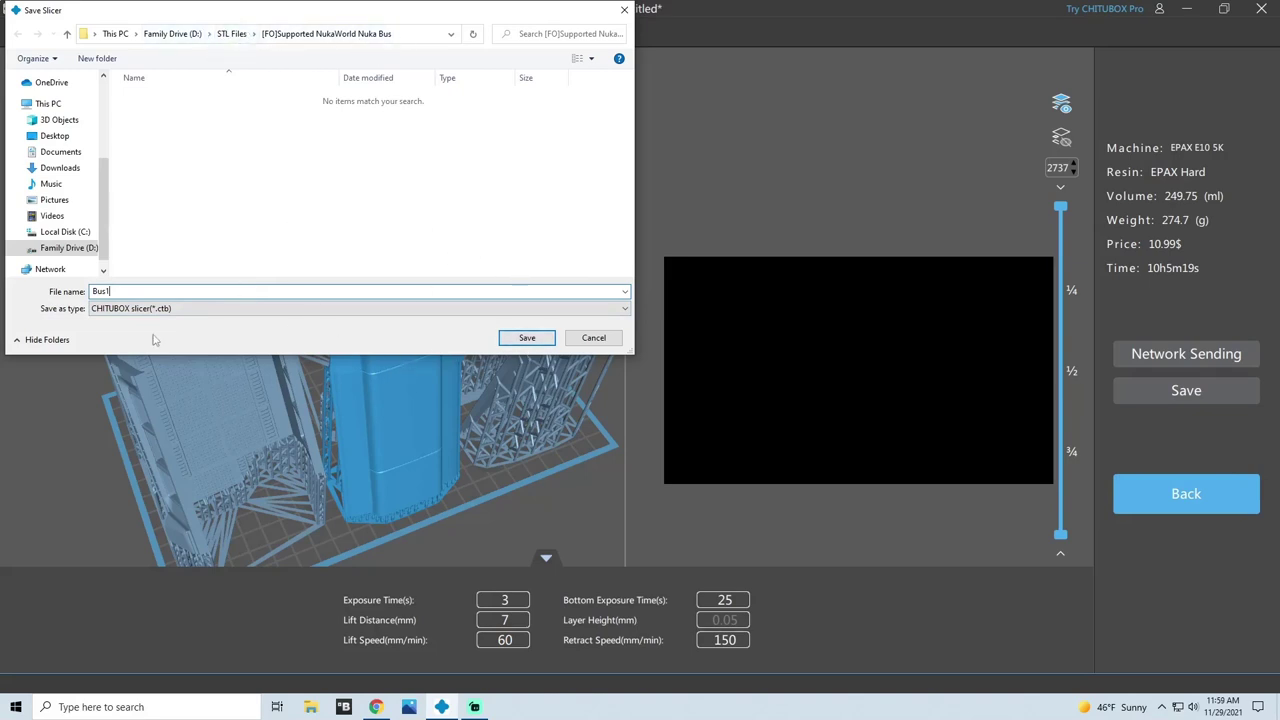
key("Tab")
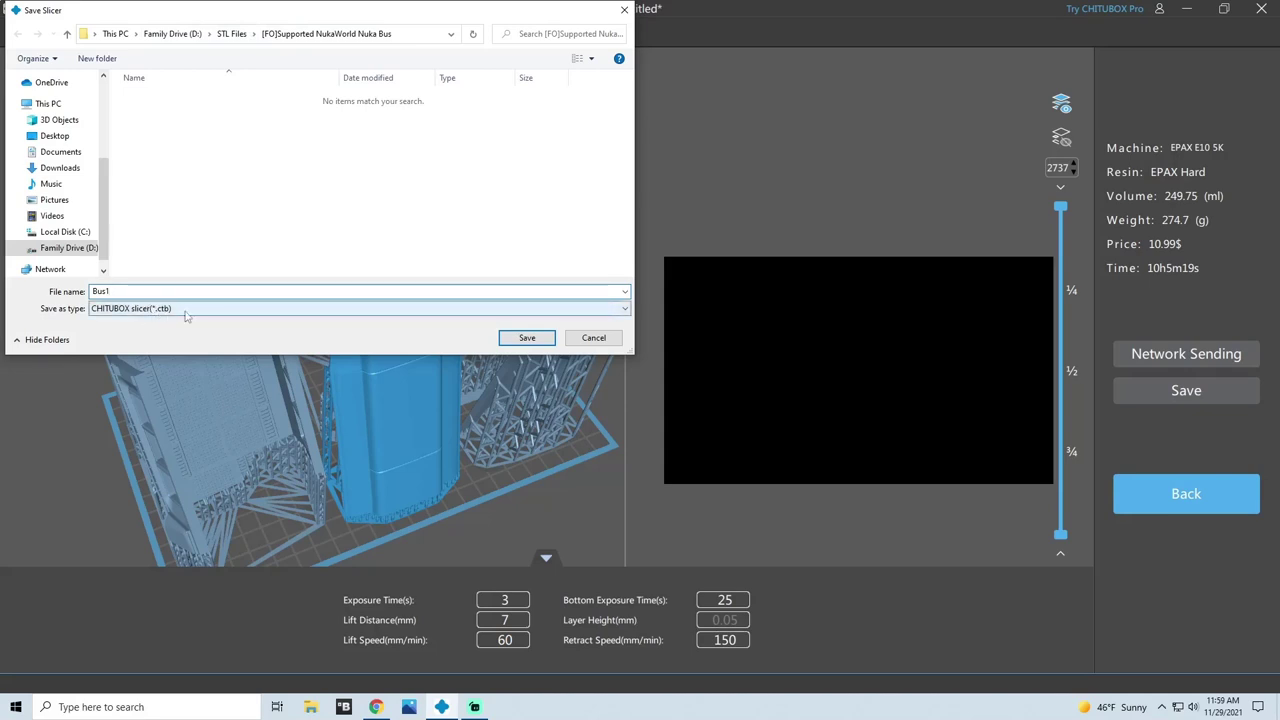
left_click(168, 293)
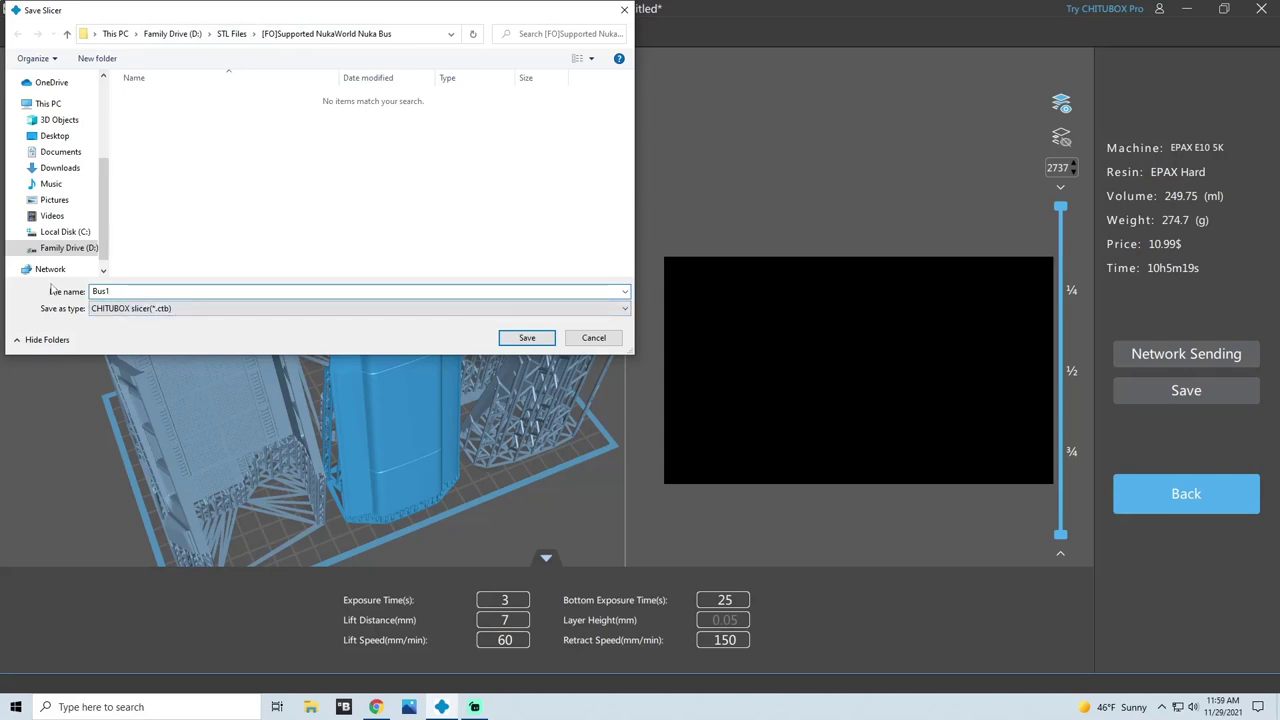
key("Tab")
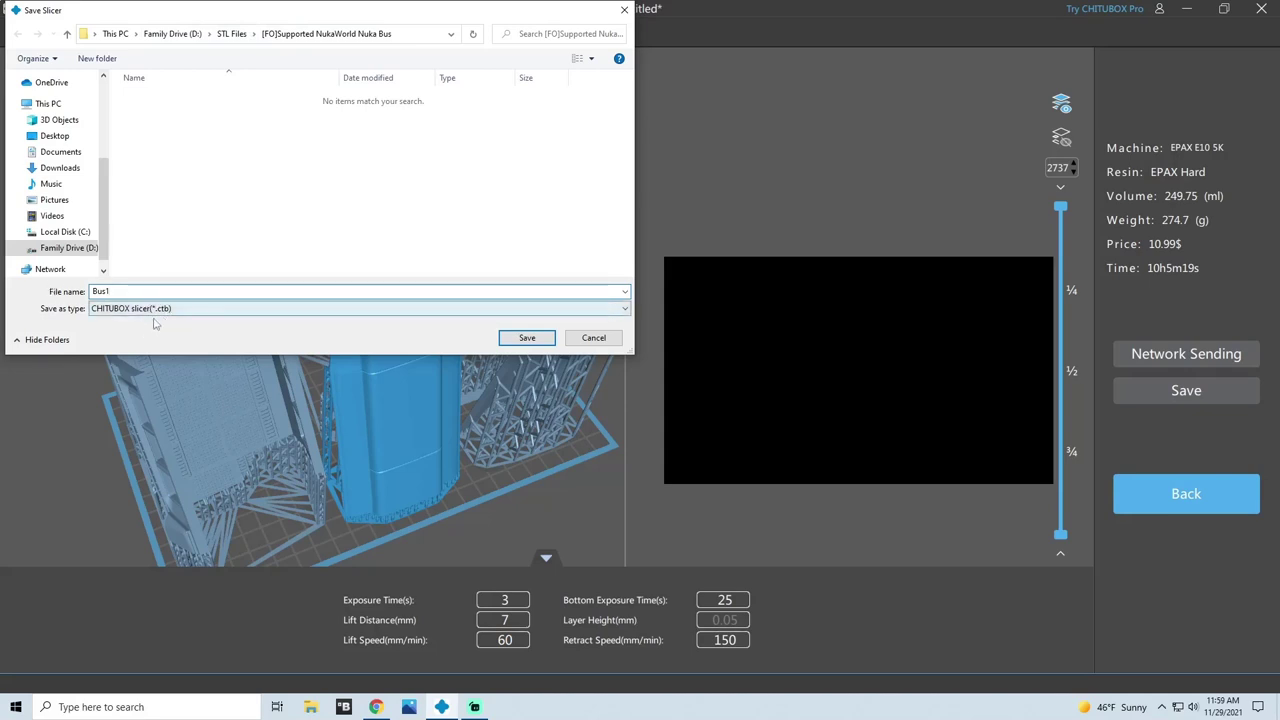
left_click(265, 290)
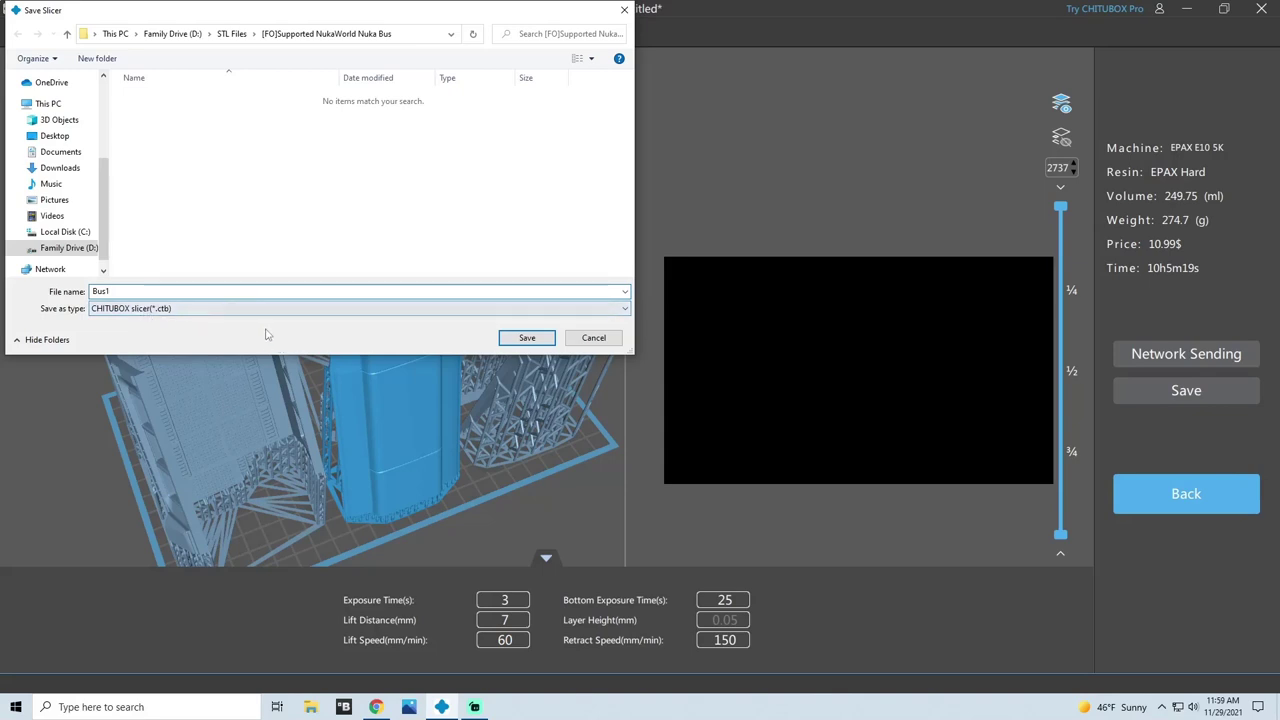
left_click(524, 339)
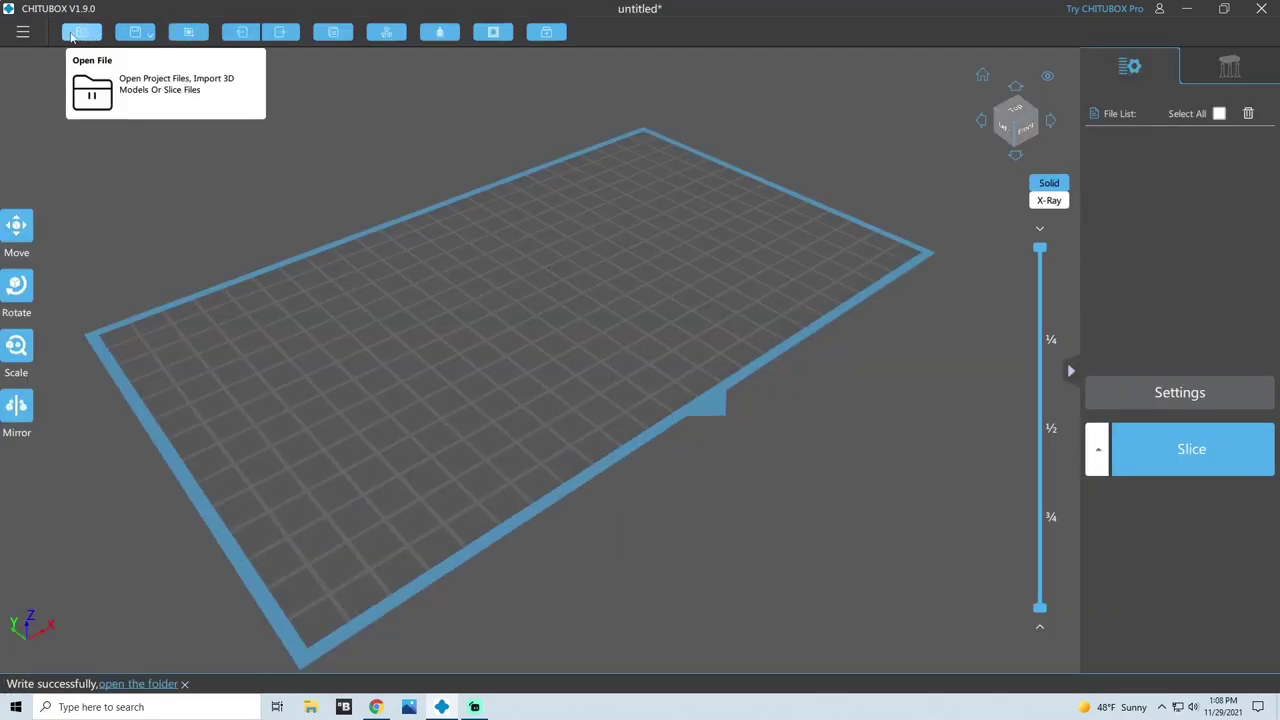
- Open [FO]NukaBus_Back from the Unsupported NukaWorld Nuka Bus folder under STL Files
left_click(80, 32)
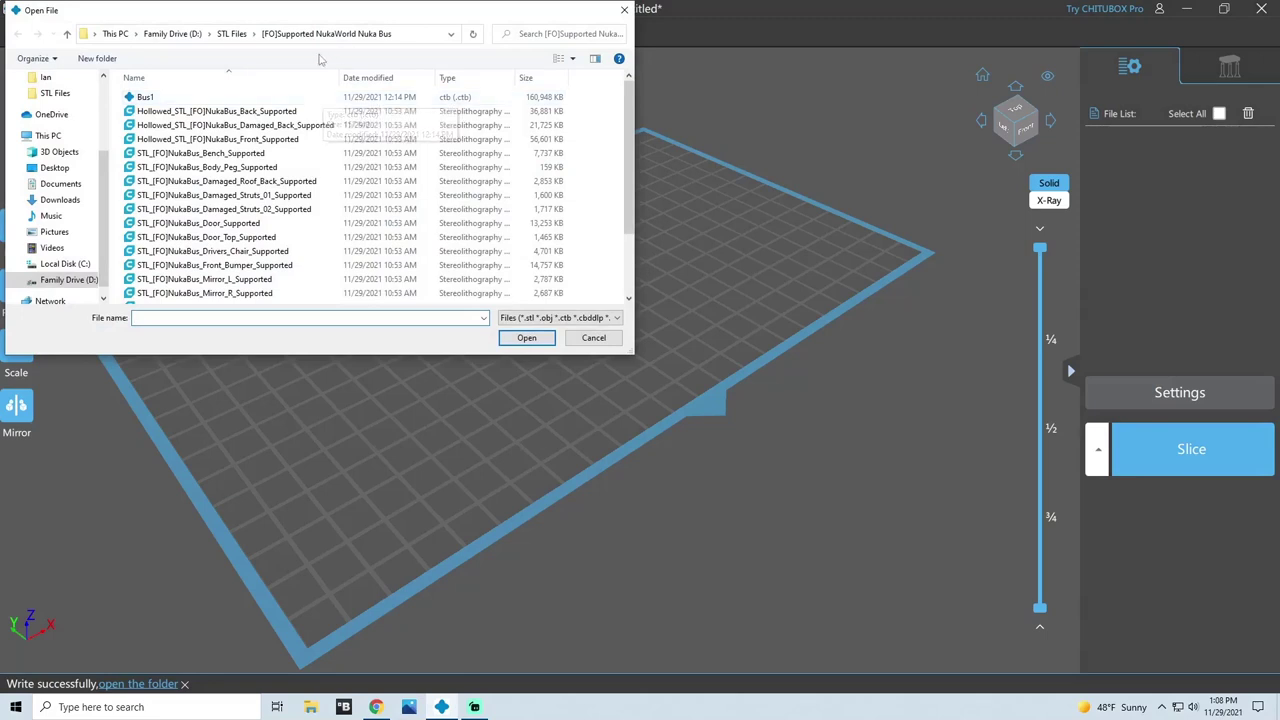
left_click(230, 35)
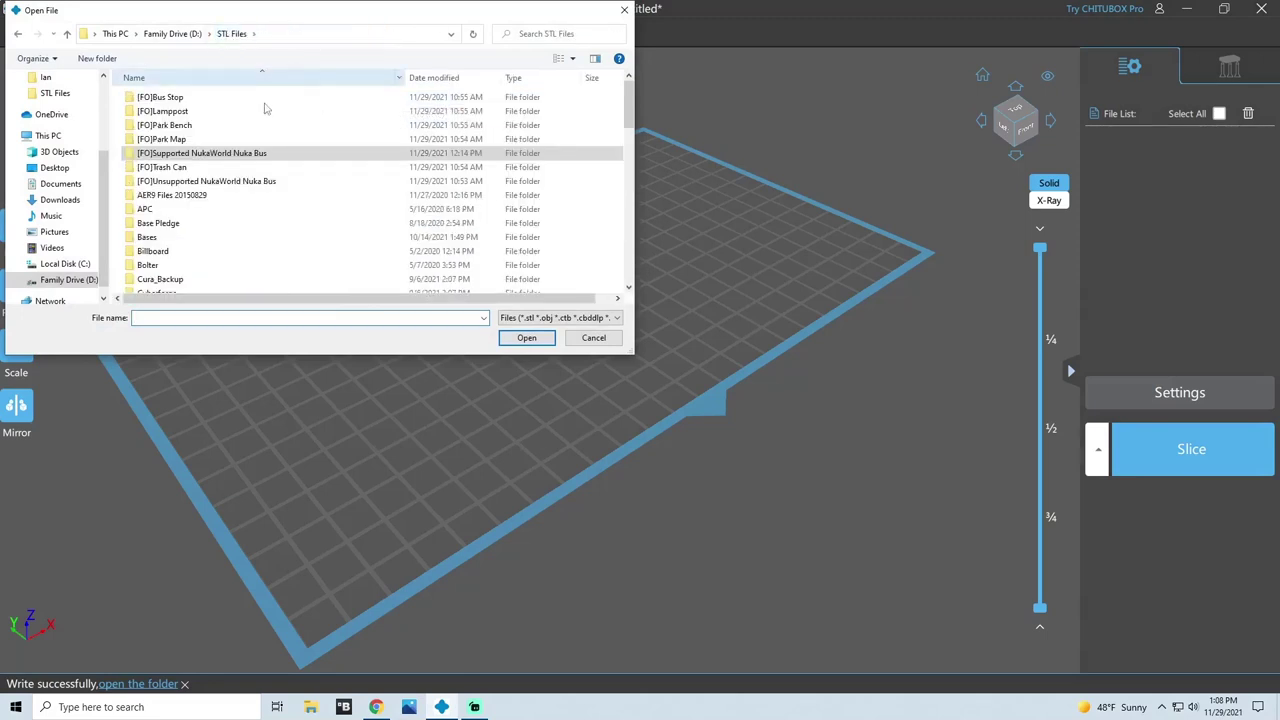
double_click(205, 182)
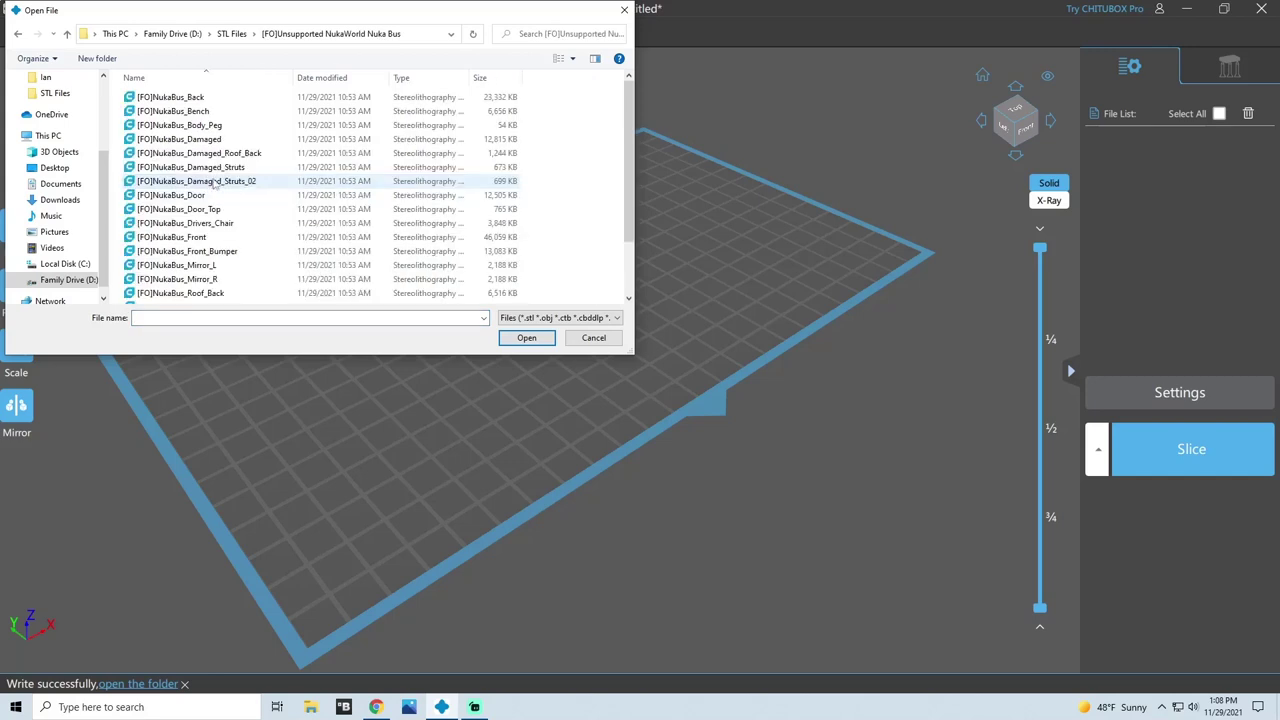
double_click(163, 98)
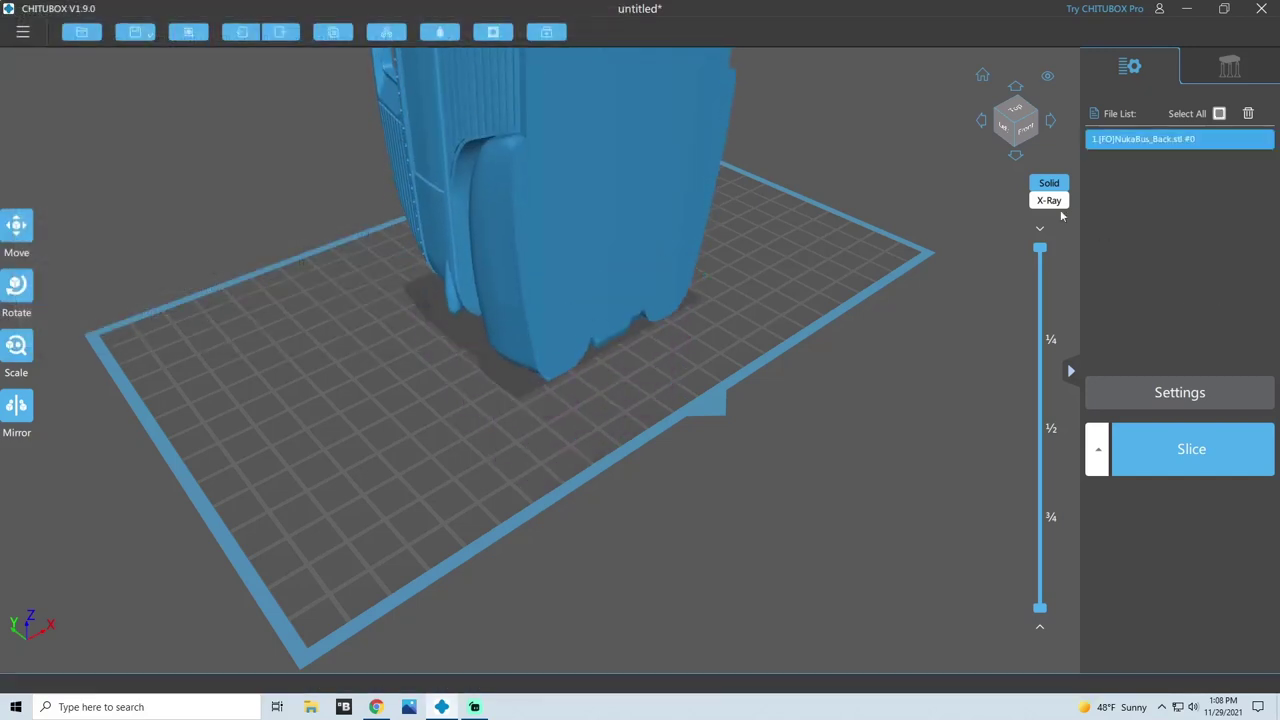
- Move the NukaBus_Back model up and to the left on the plate
left_click_drag(850, 214, 536, 240)
scroll(674, 407, "down", 5)
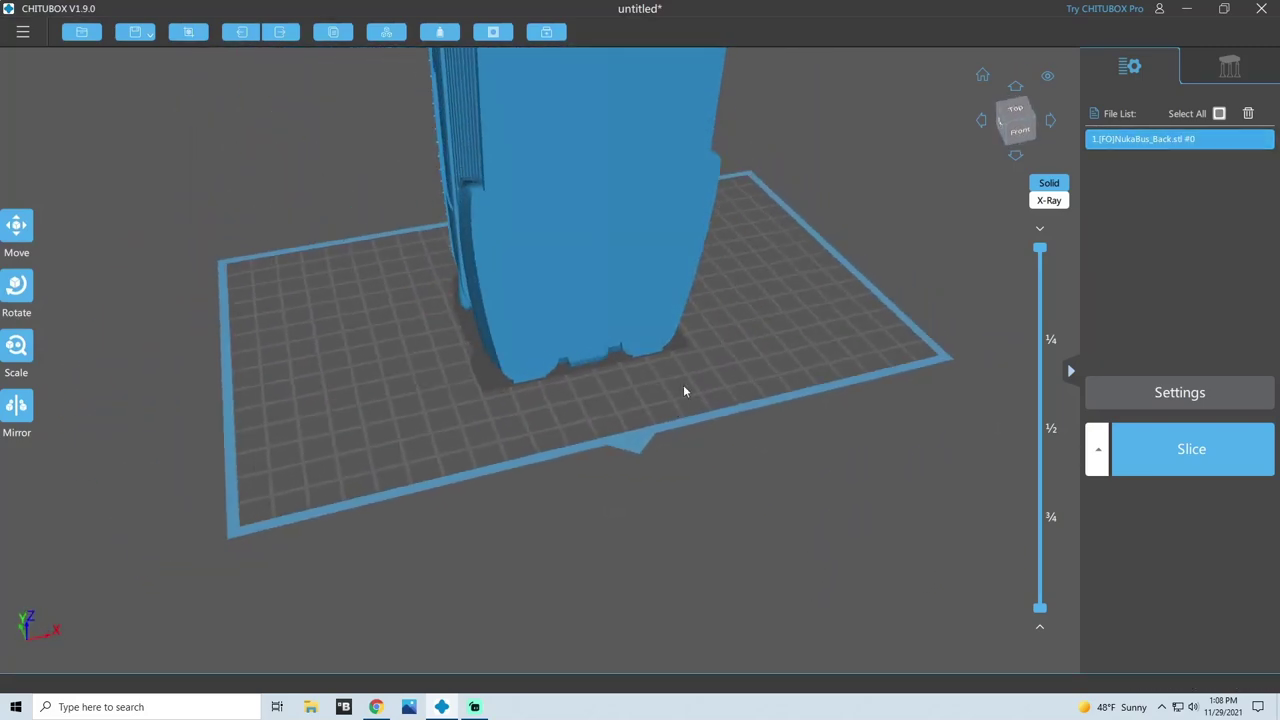
left_click_drag(827, 204, 450, 231)
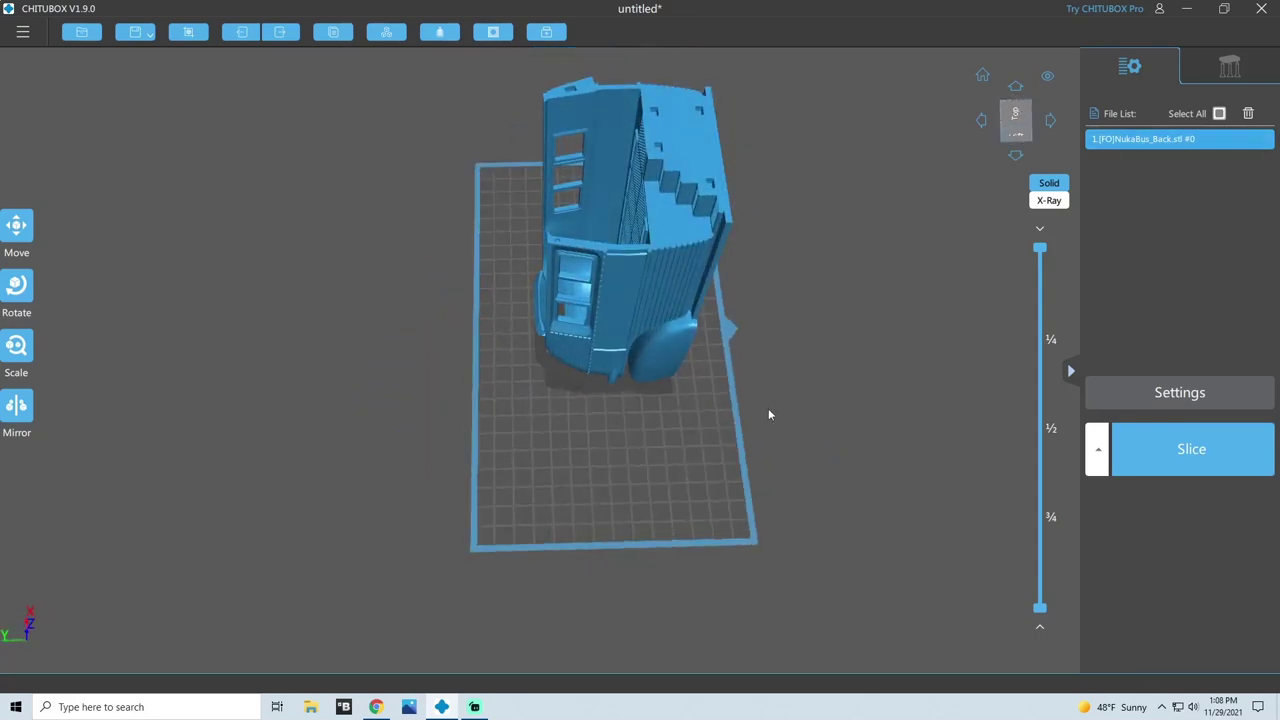
left_click_drag(753, 465, 605, 327)
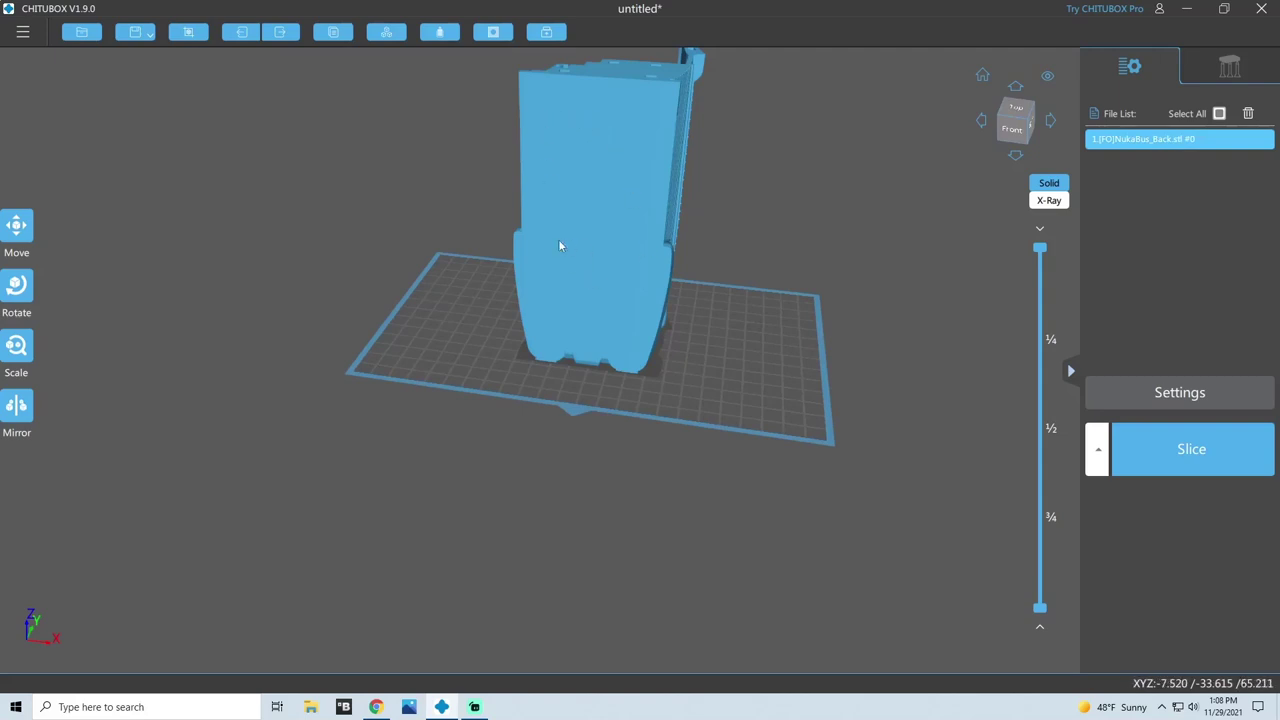
left_click_drag(767, 254, 894, 309)
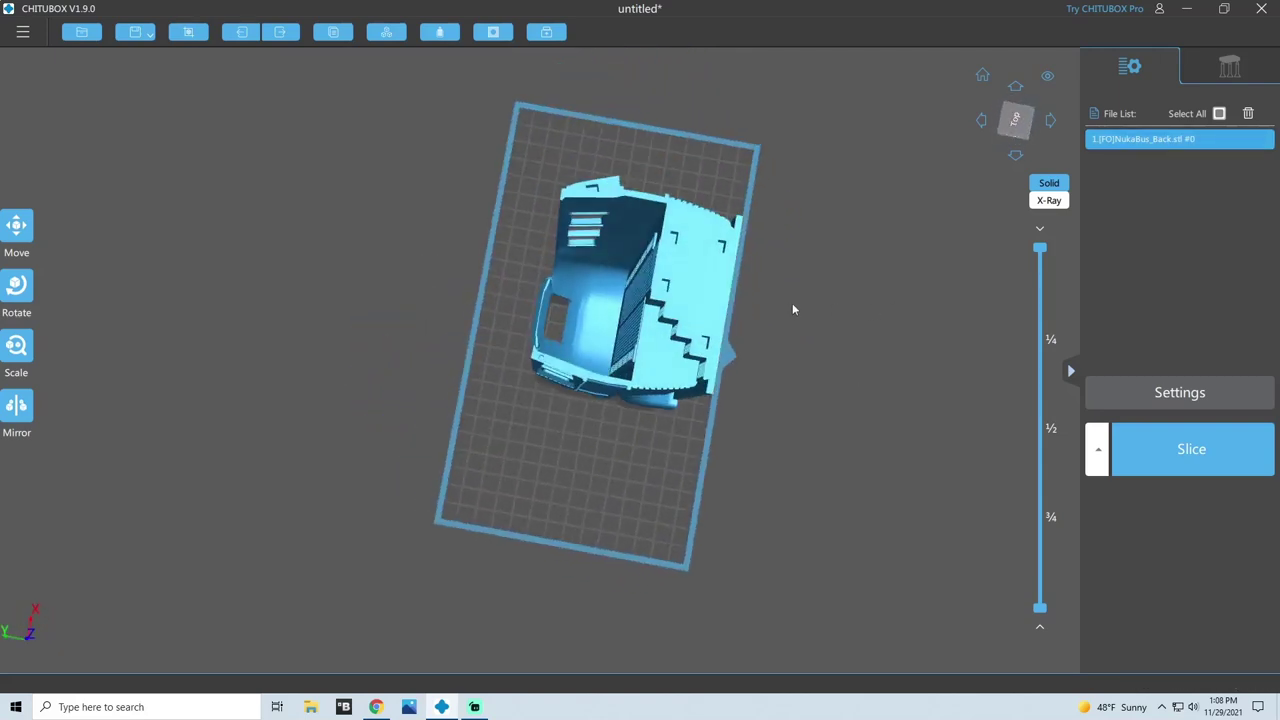
left_click_drag(661, 376, 643, 322)
- Inspect the model from several angles and preview its cut at layer 1603
left_click_drag(763, 429, 635, 137)
left_click_drag(774, 235, 930, 384)
left_click_drag(774, 411, 820, 395)
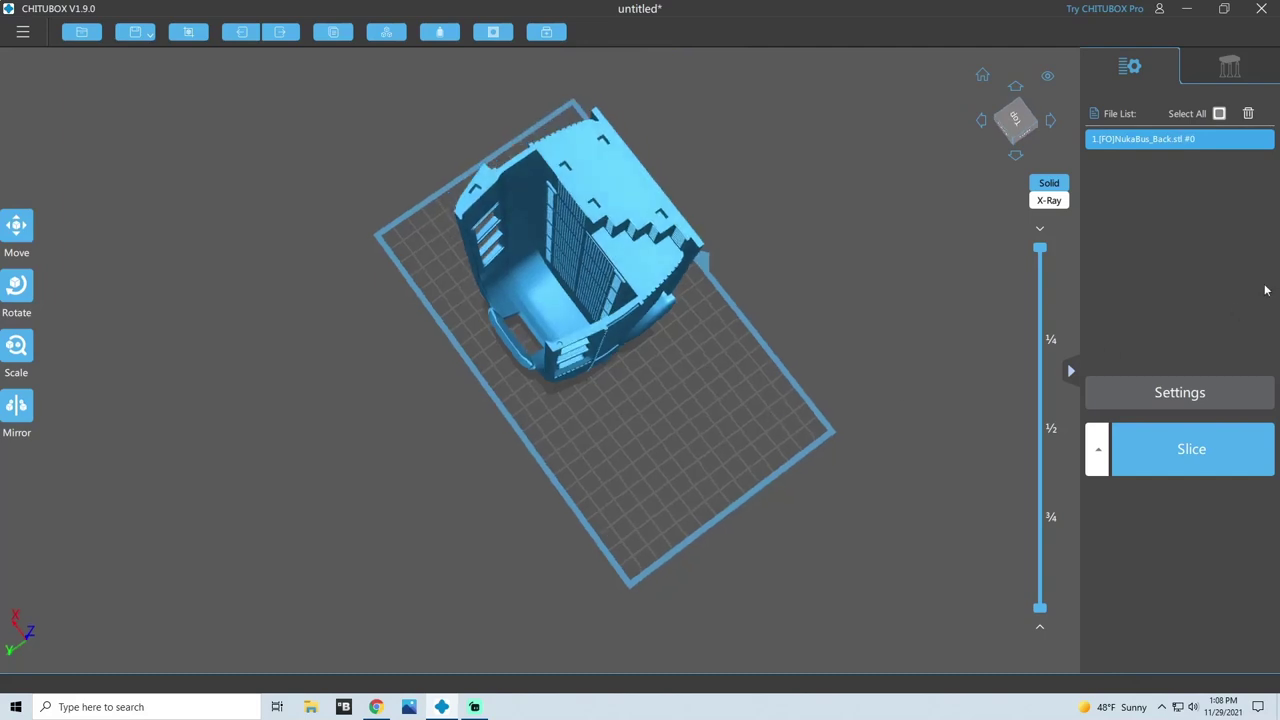
mouse_move(1040, 249)
left_mouse_down()
mouse_move(1025, 400)
mouse_move(1040, 362)
mouse_move(1040, 246)
mouse_move(1040, 514)
mouse_move(1040, 246)
left_mouse_up()
left_click_drag(872, 318, 521, 357)
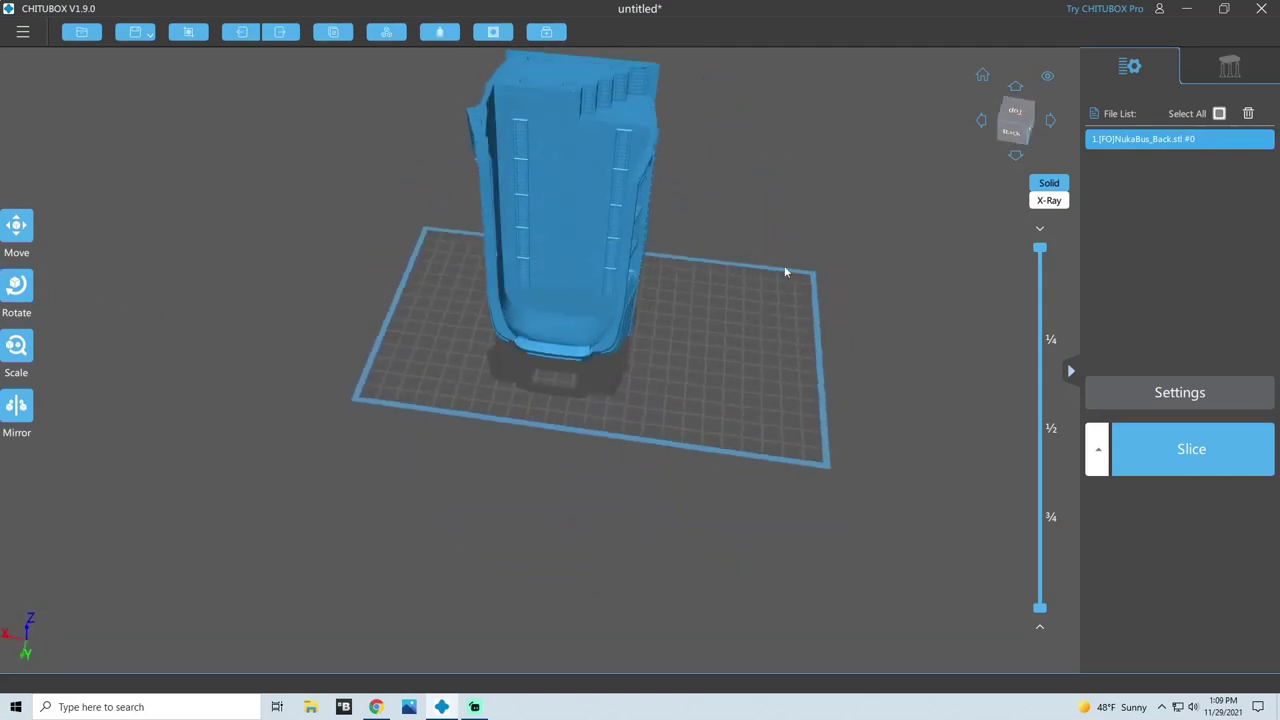
left_click_drag(756, 279, 910, 190)
left_click_drag(770, 206, 798, 127)
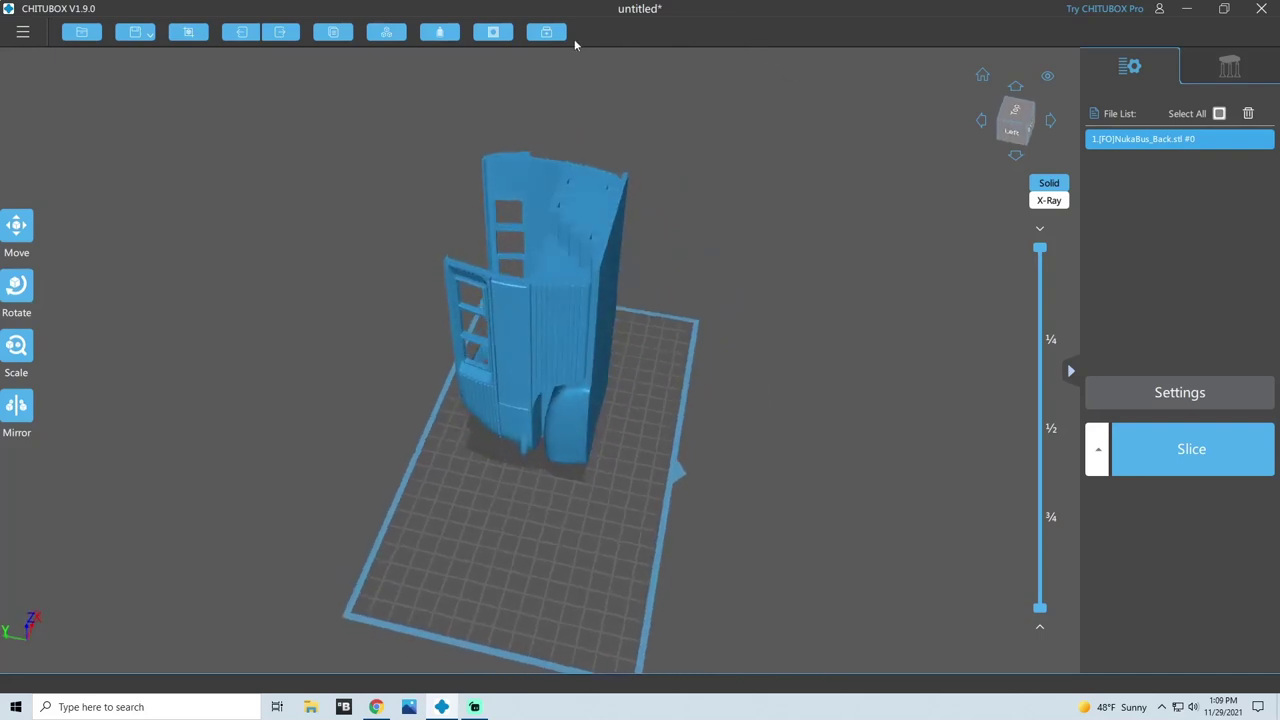
- Hollow the NukaBus_Back model with 2.00 mm walls and preview its lower layers
left_click(446, 34)
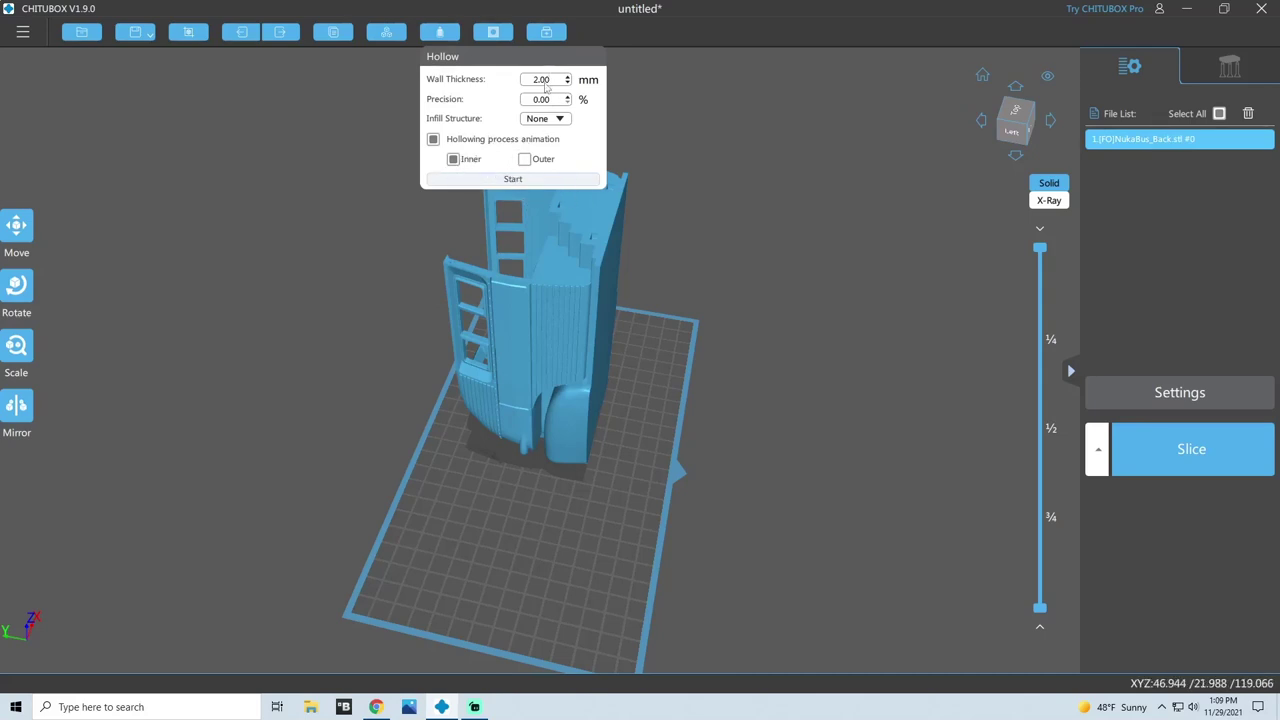
left_click(514, 180)
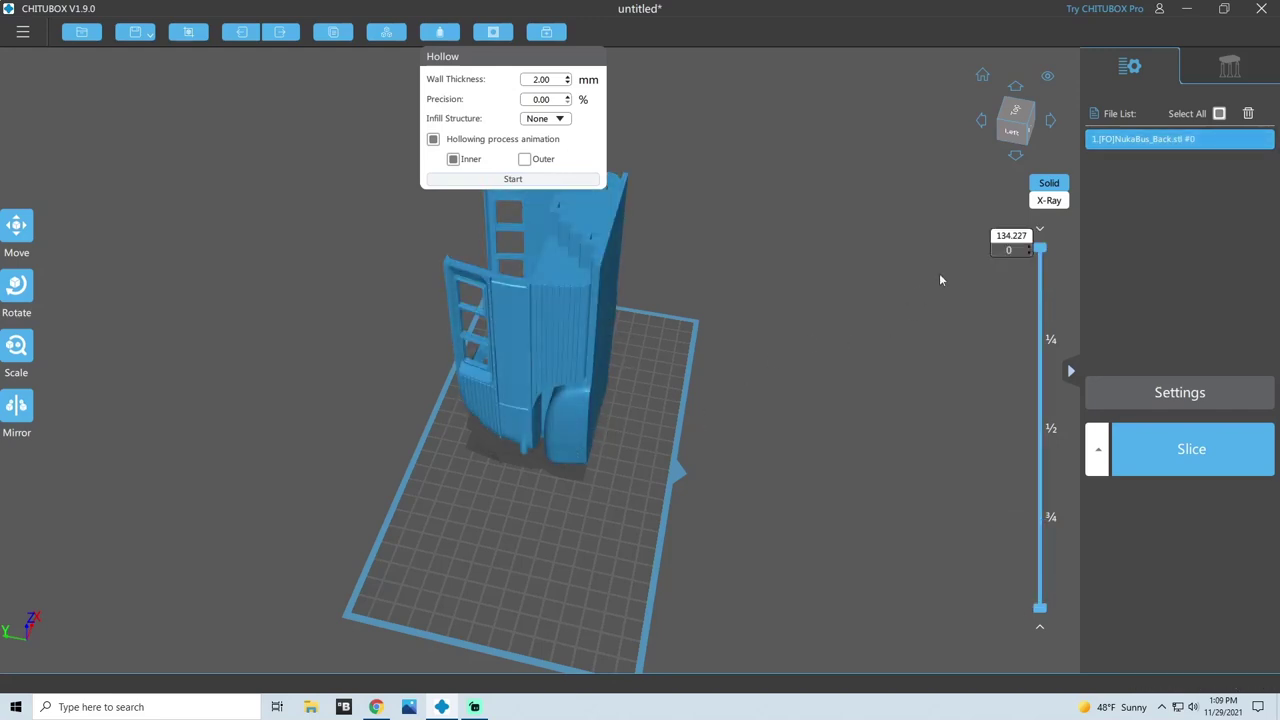
left_click_drag(1040, 250, 1002, 246)
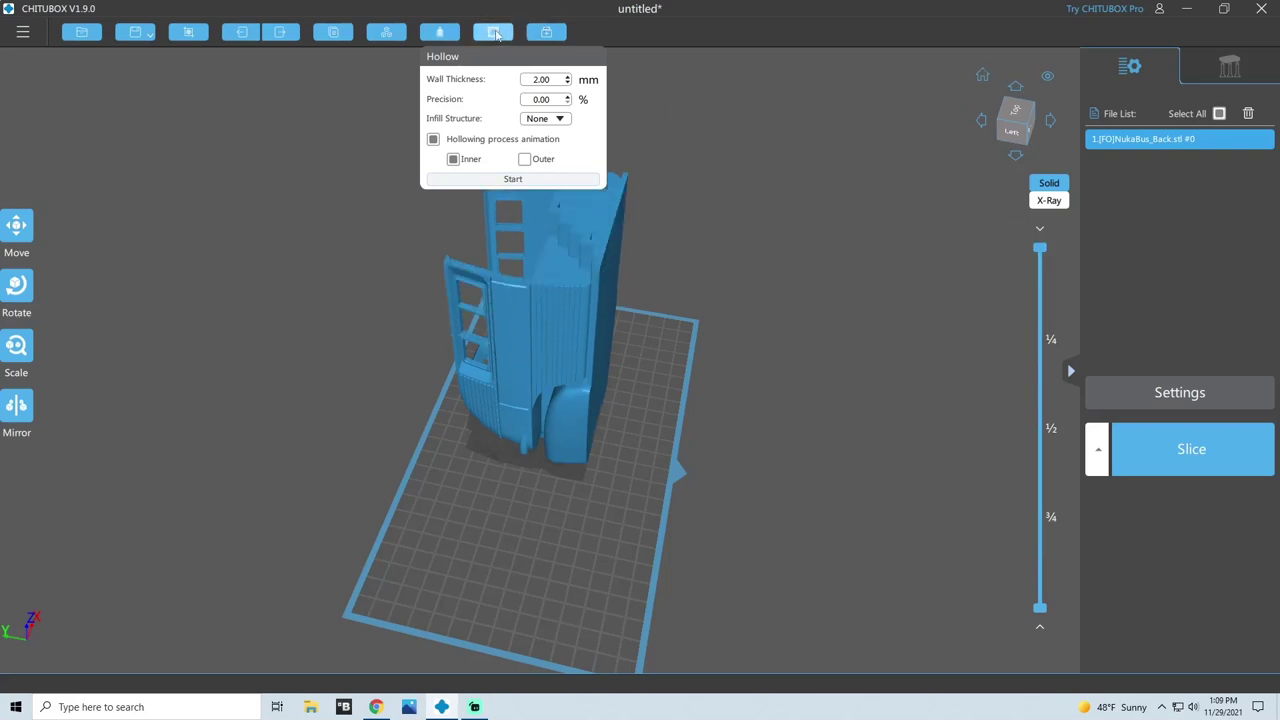
- Place two holes on the model's back wall with the Dig Hole tool
left_click(493, 33)
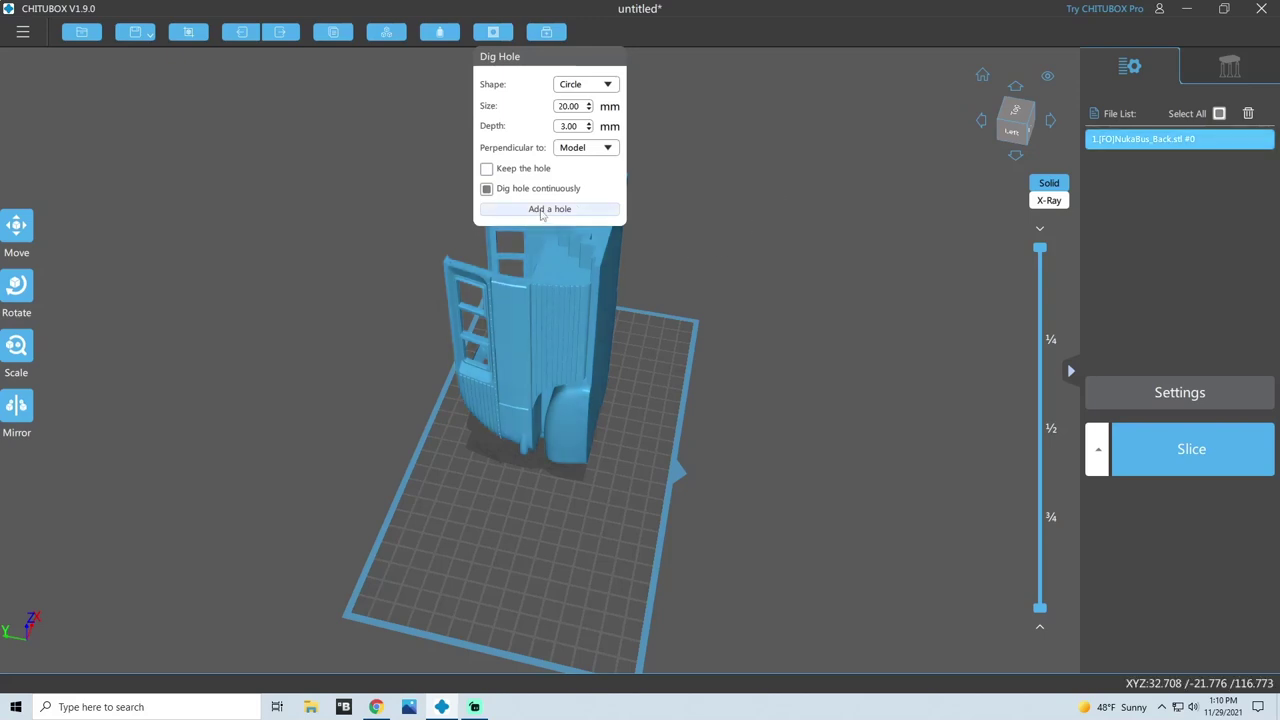
left_click_drag(855, 241, 817, 244)
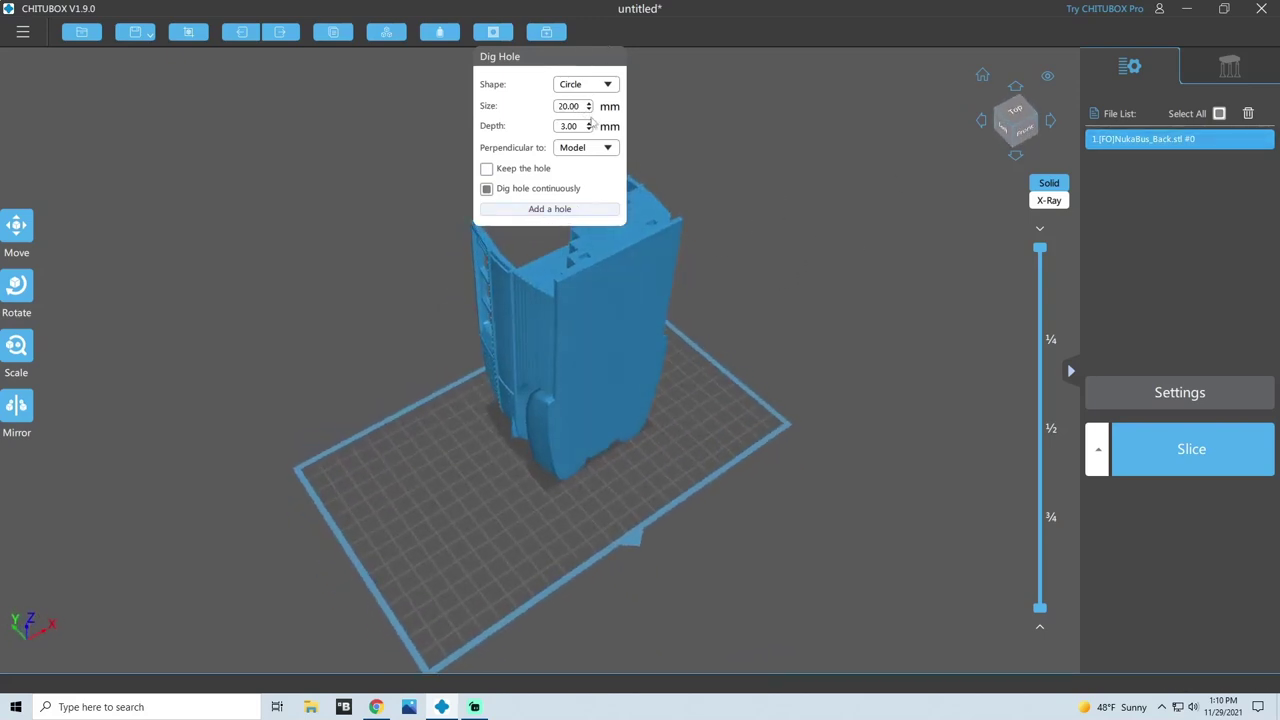
left_click(549, 209)
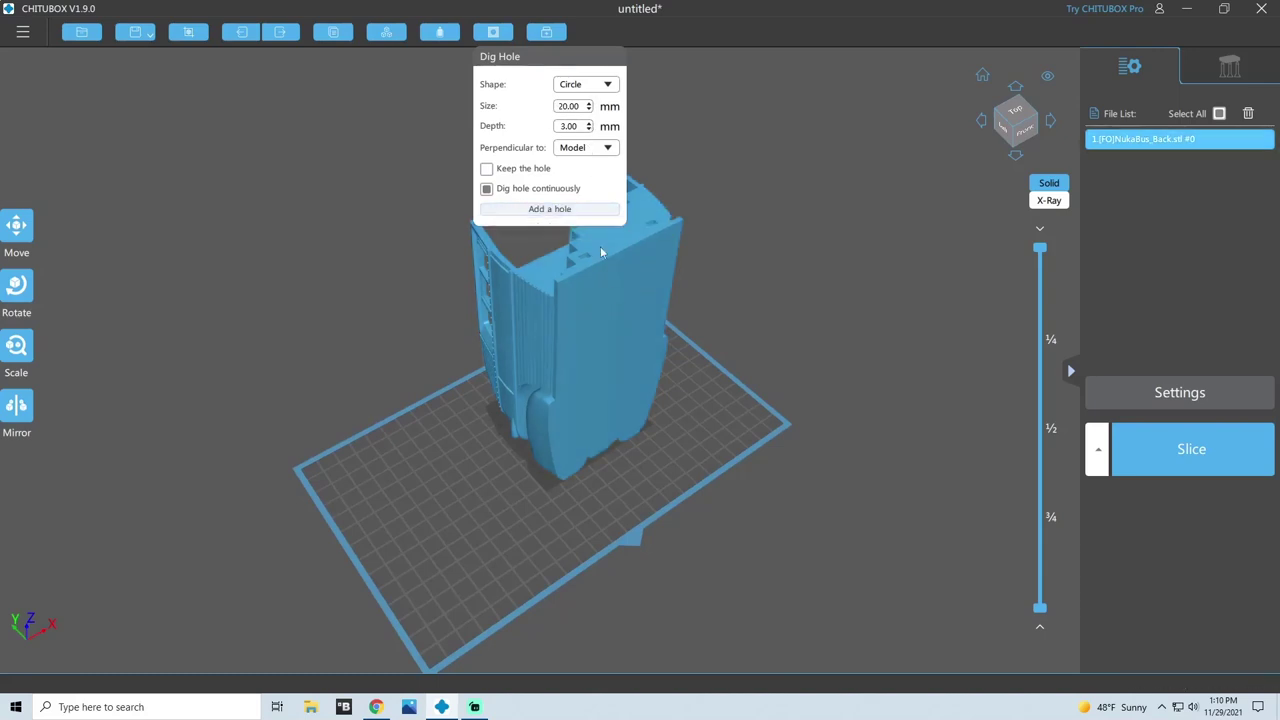
left_click(620, 317)
left_click(611, 378)
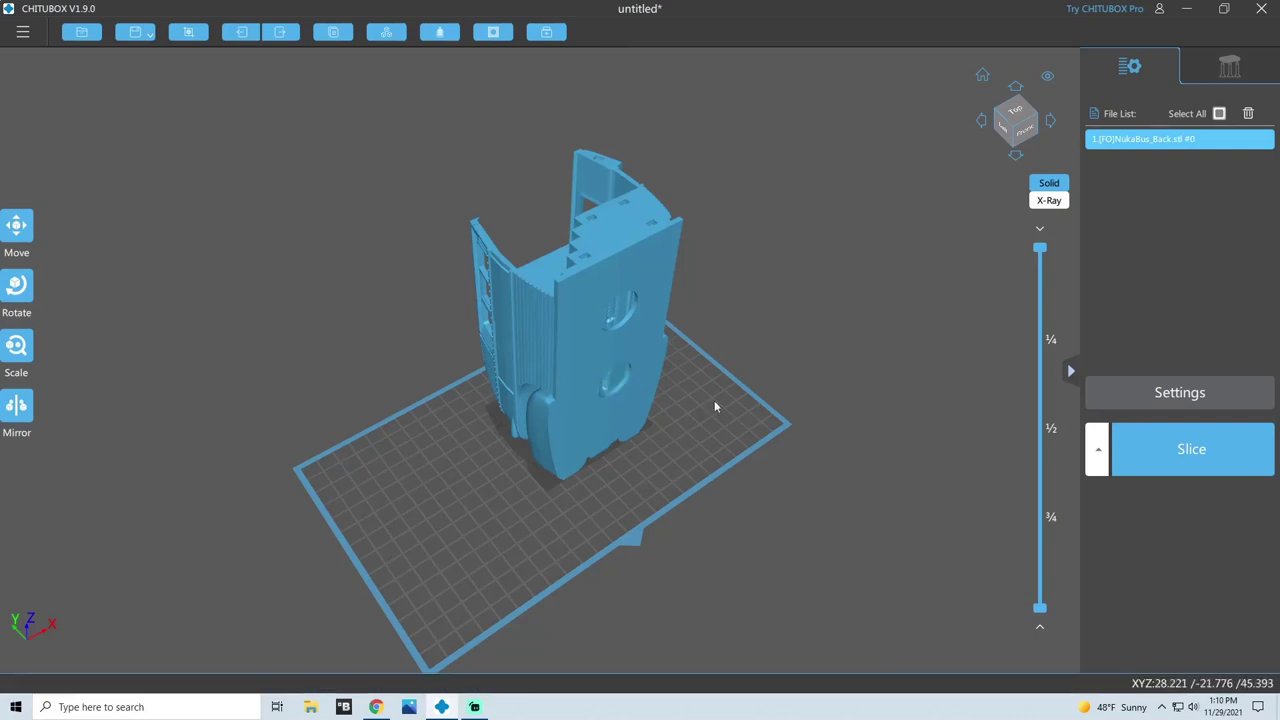
- Orbit around the model to check the new holes from below, the left, and above
left_click_drag(756, 396, 860, 380)
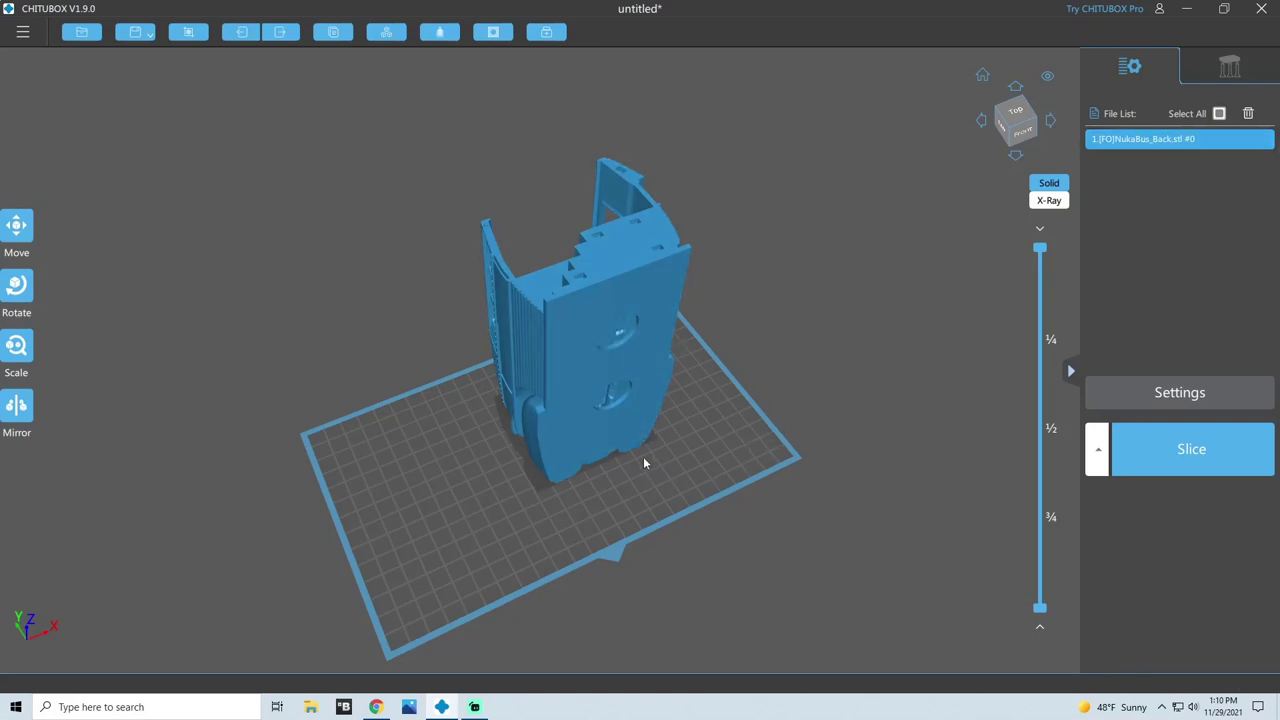
left_click_drag(817, 334, 795, 548)
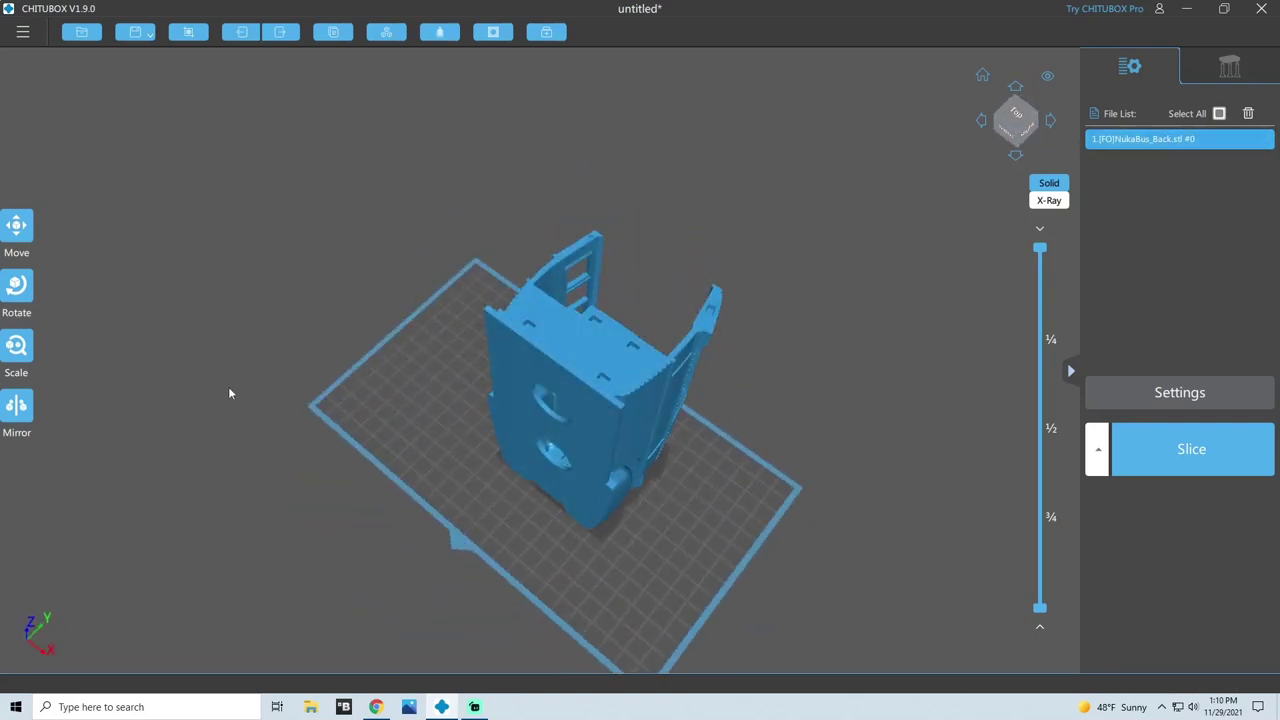
left_click(22, 300)
left_click_drag(498, 254, 888, 469)
left_click_drag(803, 454, 696, 578)
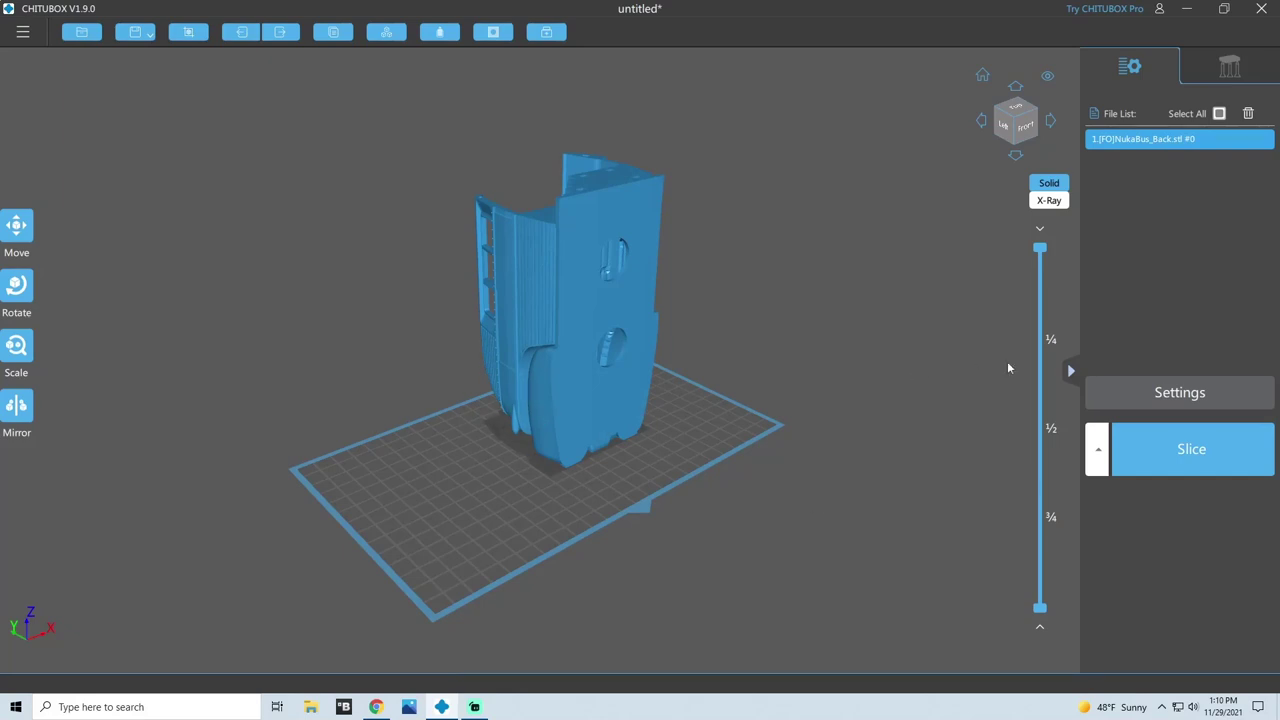
left_click_drag(1020, 369, 645, 404)
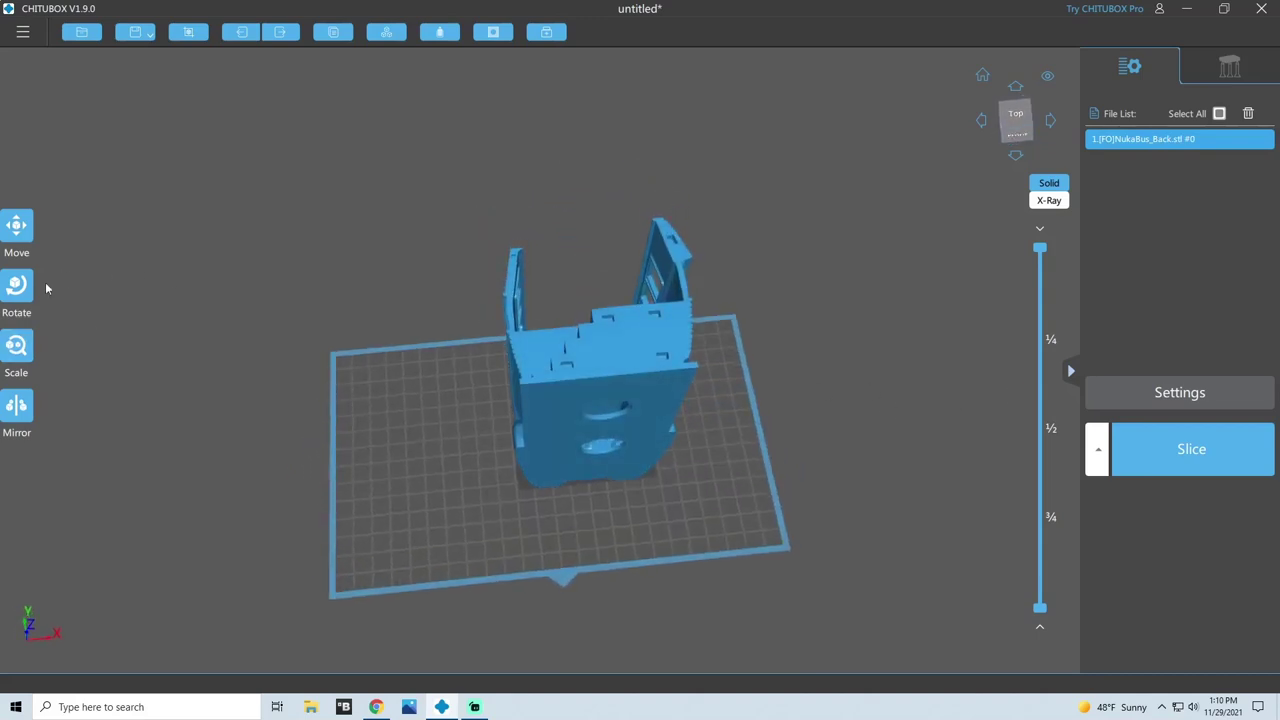
- Rotate the model about its vertical axis to about -90° and slide it to a new spot
left_click(16, 286)
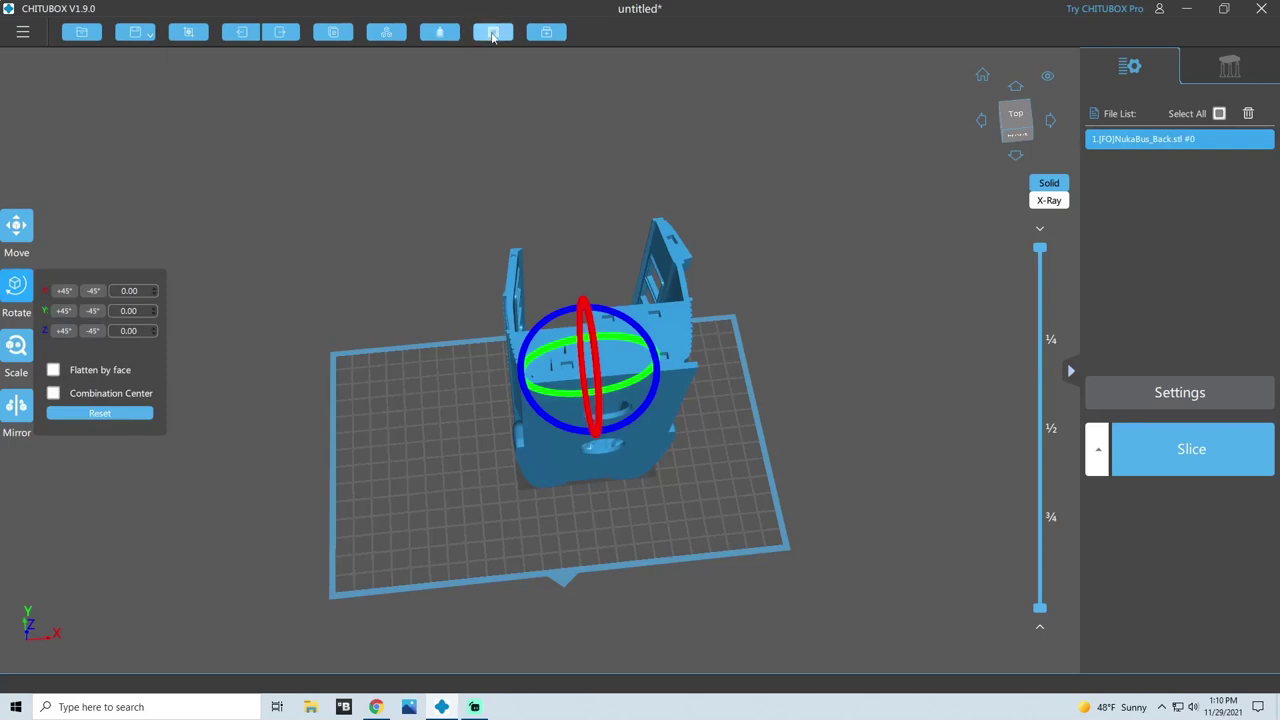
left_click(478, 107)
left_click(492, 32)
left_click(492, 33)
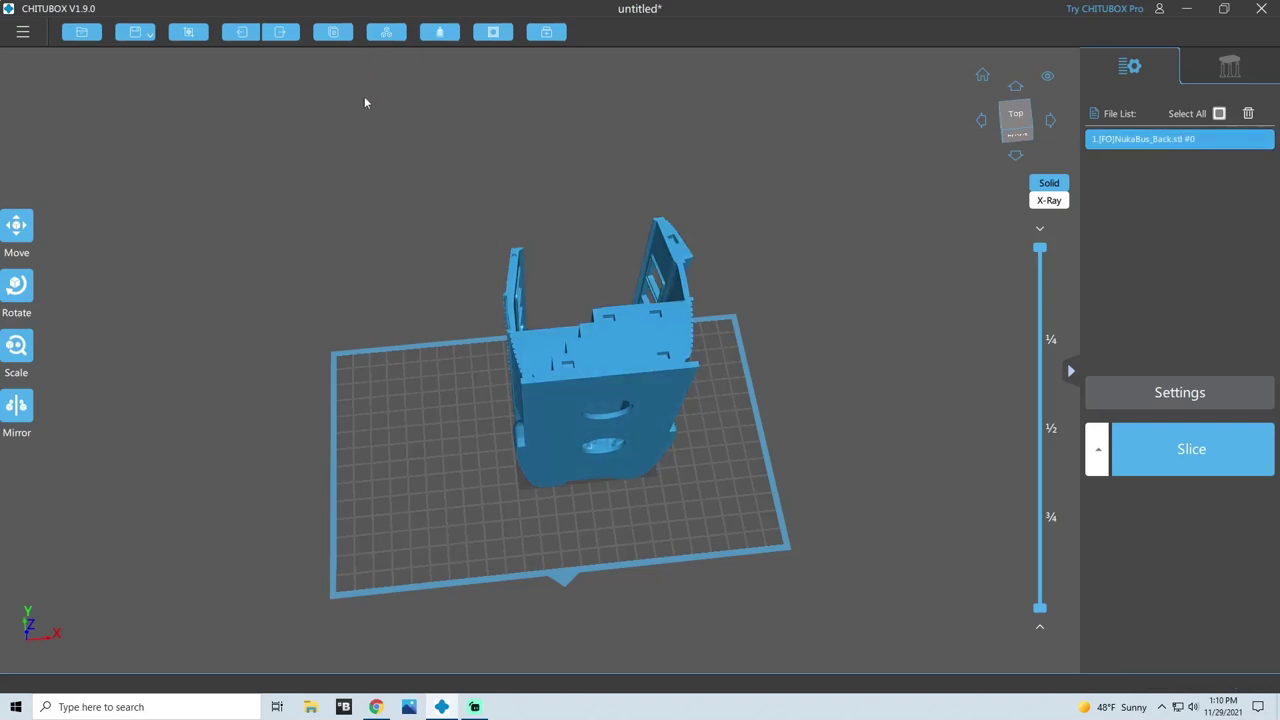
left_click(16, 285)
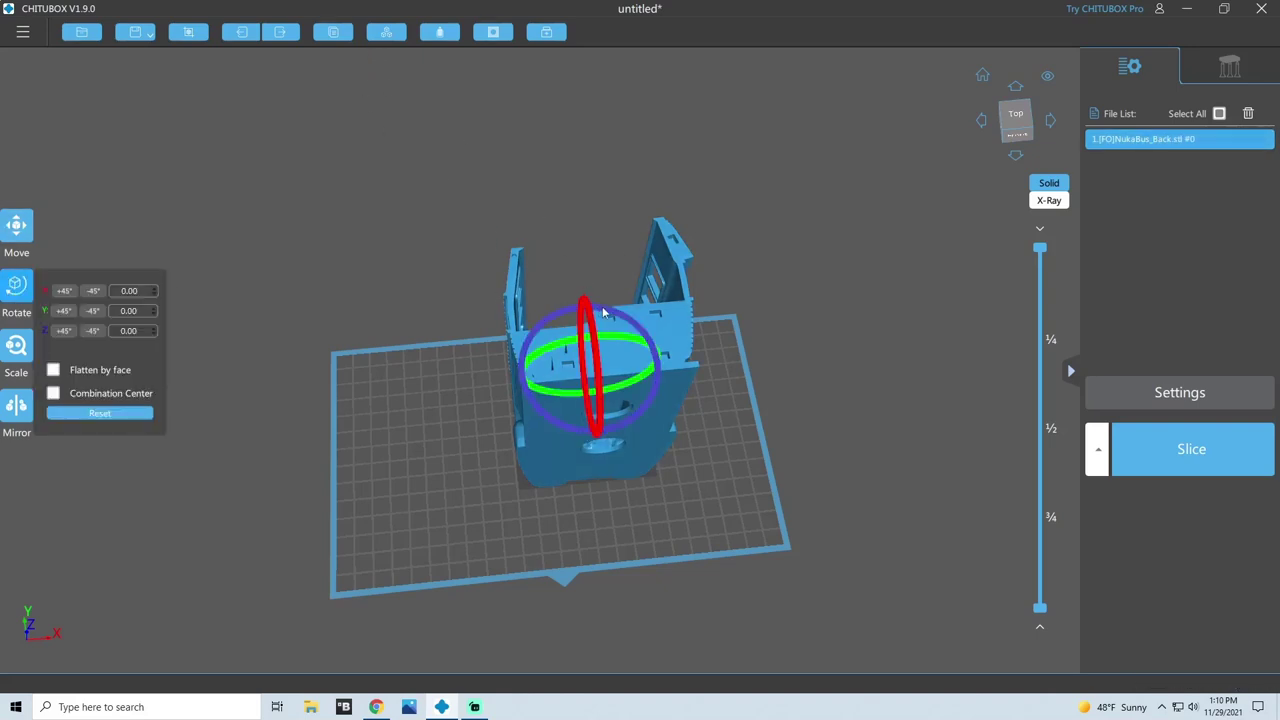
left_click_drag(622, 316, 648, 336)
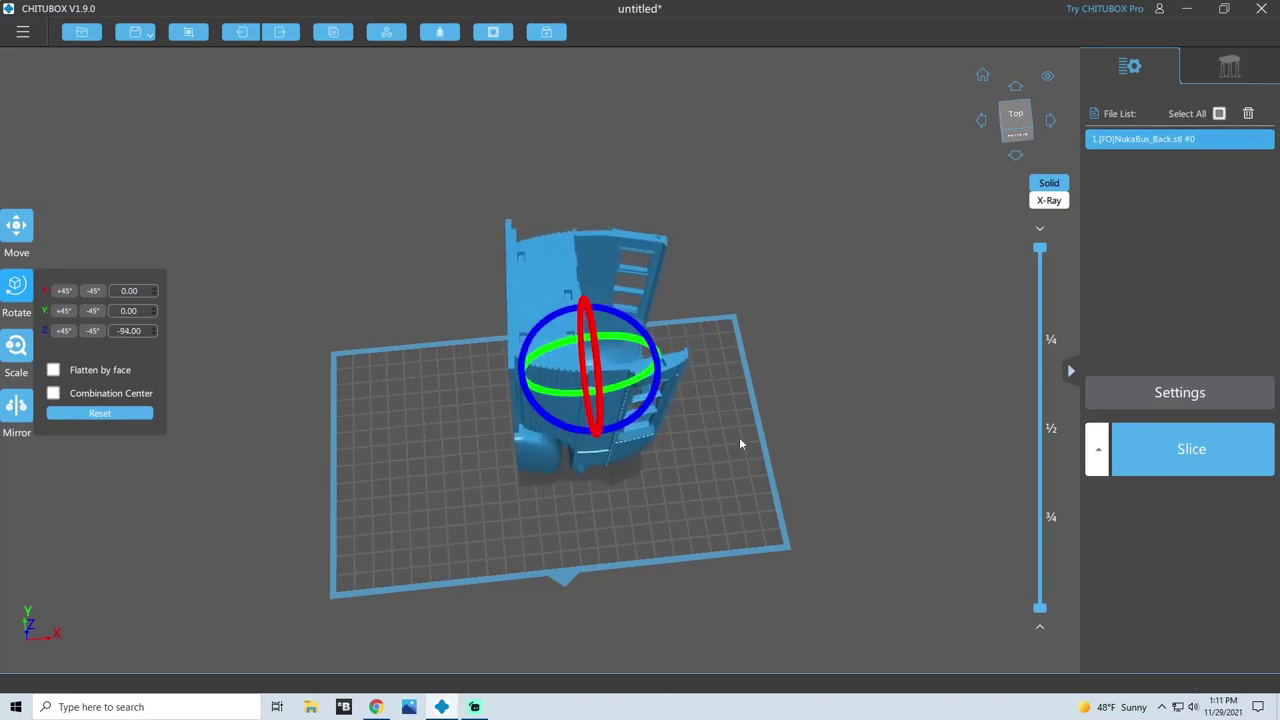
left_click_drag(660, 400, 708, 428)
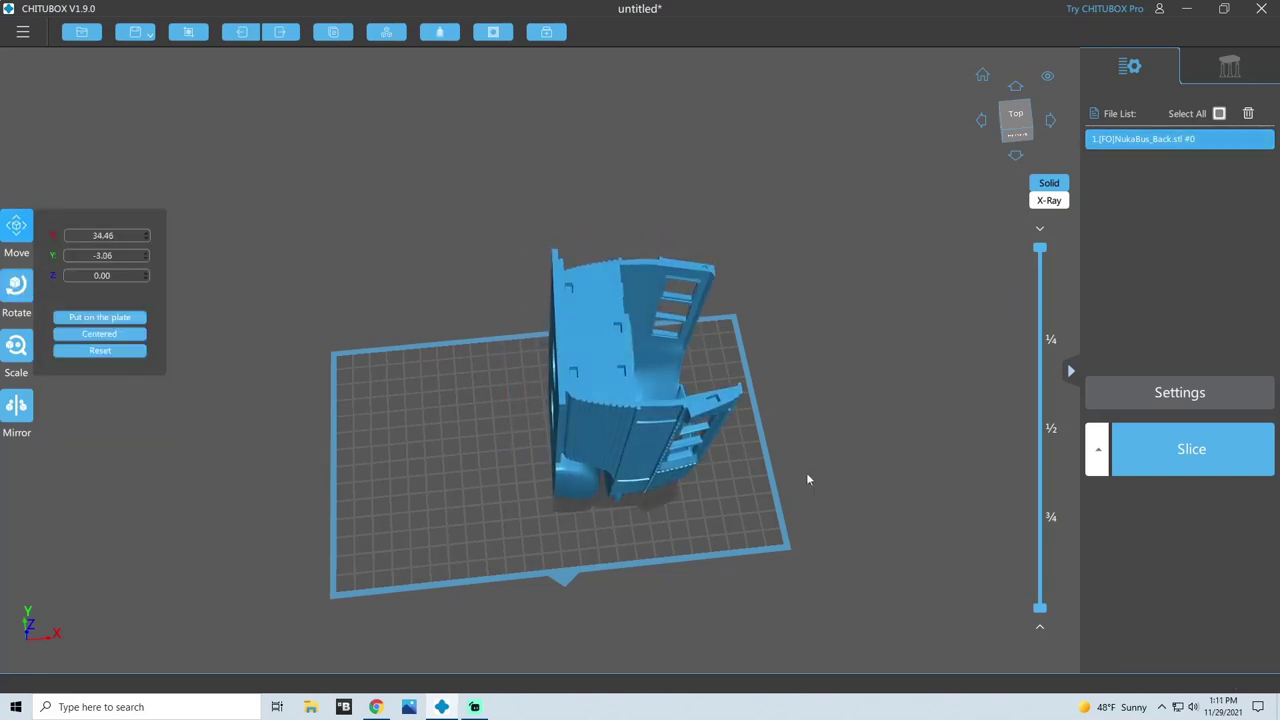
left_click_drag(816, 479, 760, 368)
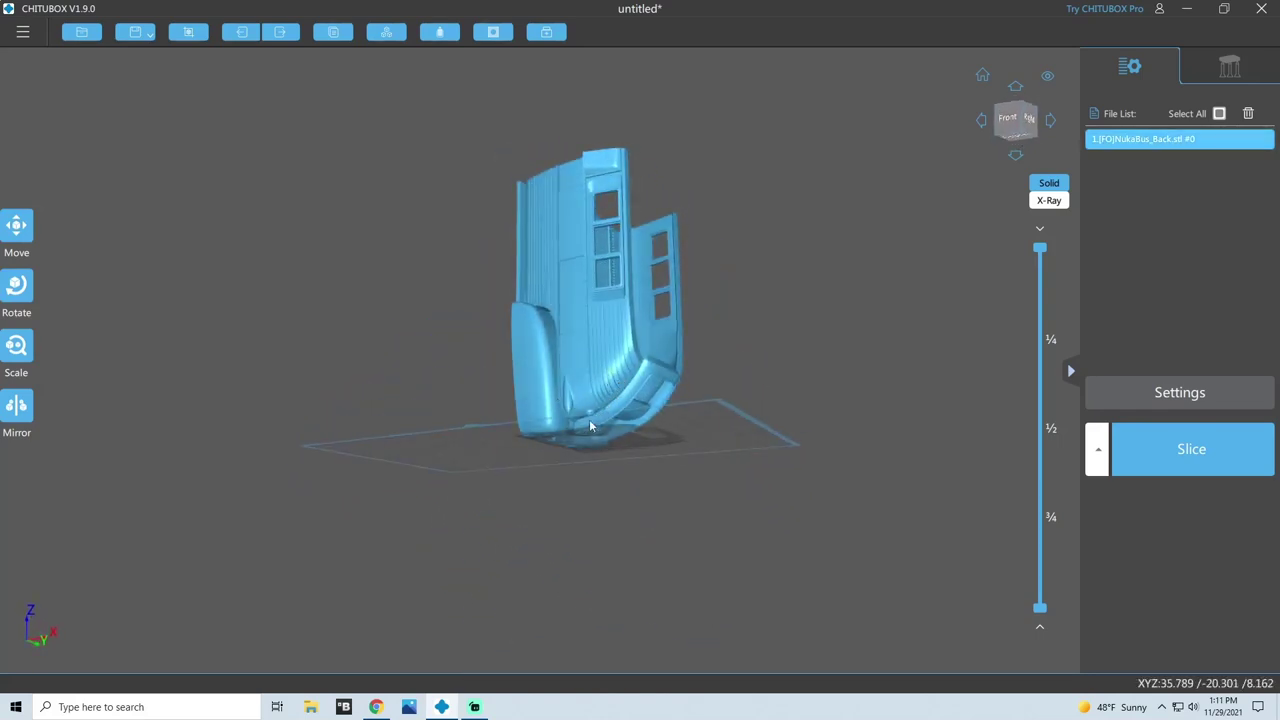
left_click_drag(636, 381, 799, 425)
- Fine-tune Z rotation to about -94° and tilt Y to about -128°
left_click(16, 287)
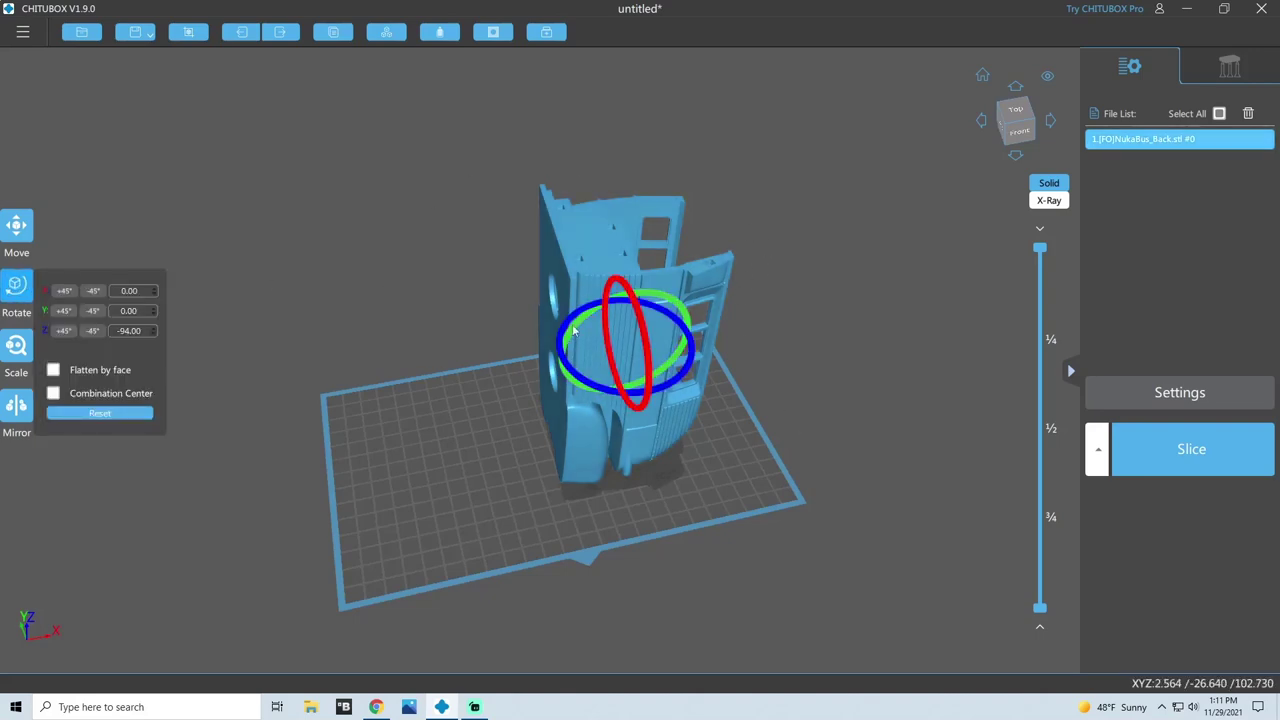
left_click_drag(877, 309, 995, 362)
left_click(16, 287)
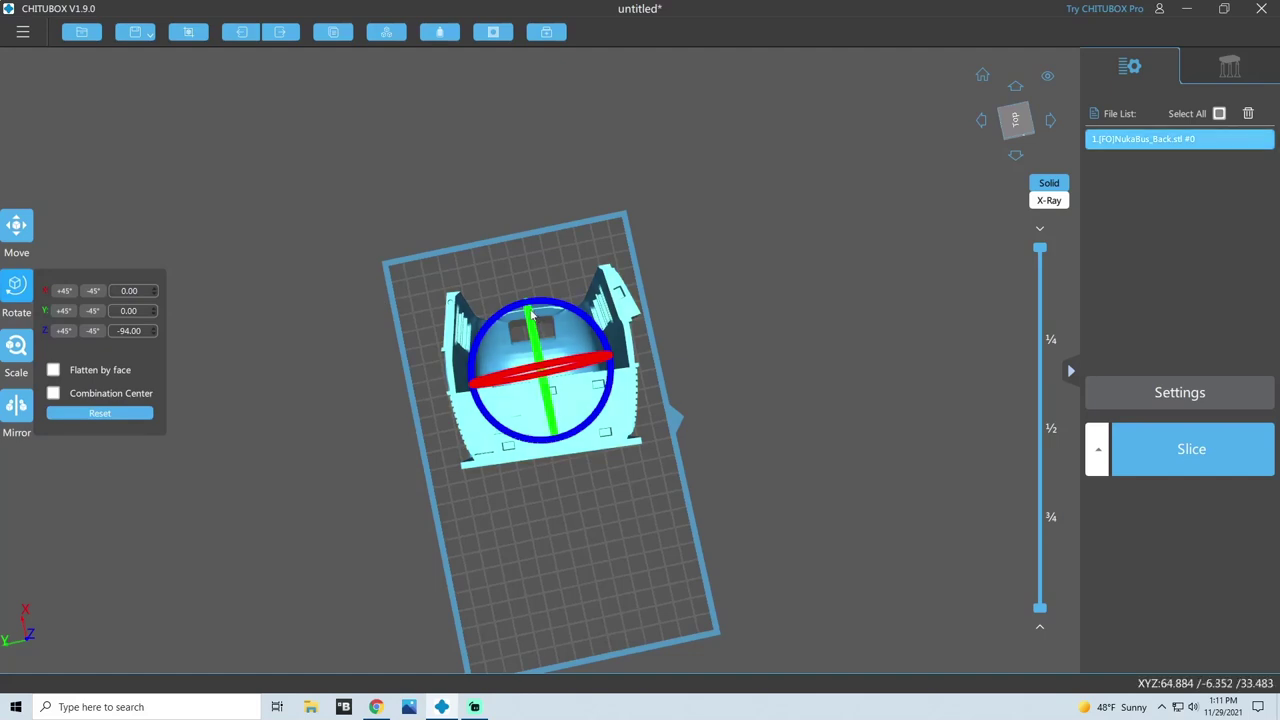
left_click_drag(518, 316, 550, 398)
left_click(789, 394)
left_click_drag(789, 394, 758, 325)
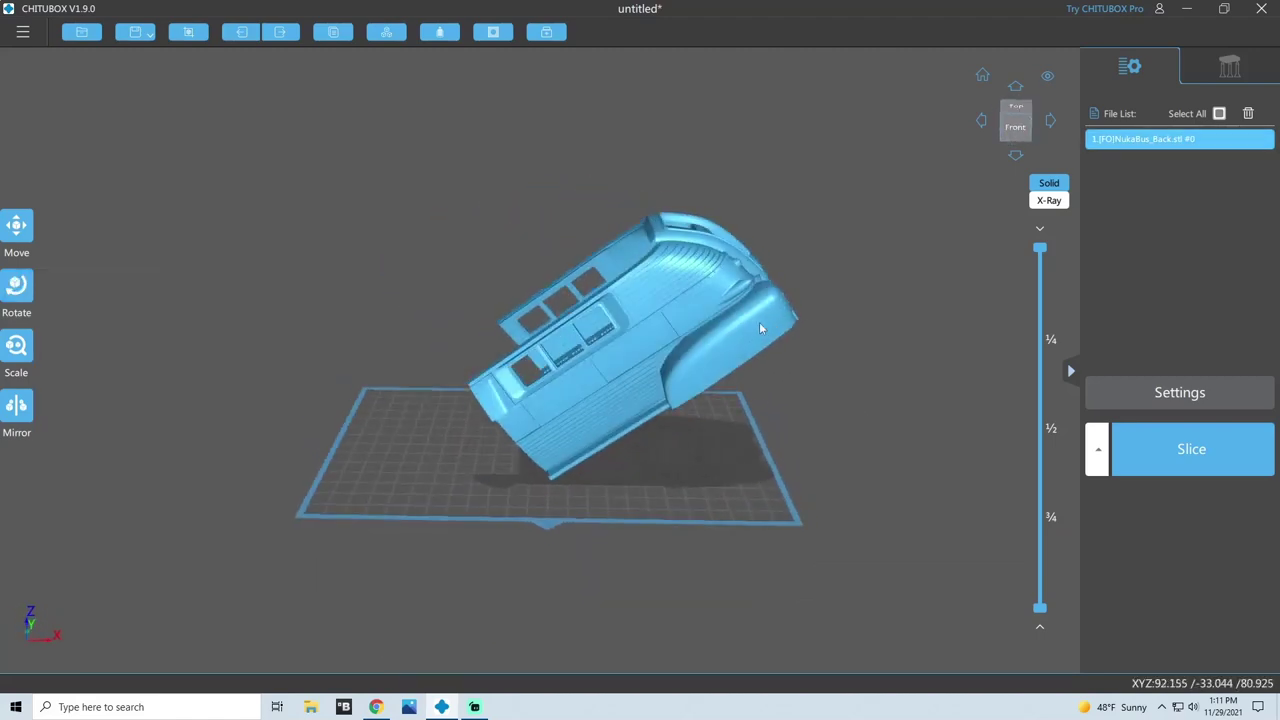
left_click(642, 330)
left_click_drag(883, 346, 540, 390)
left_click(540, 390)
left_click_drag(700, 400, 846, 429)
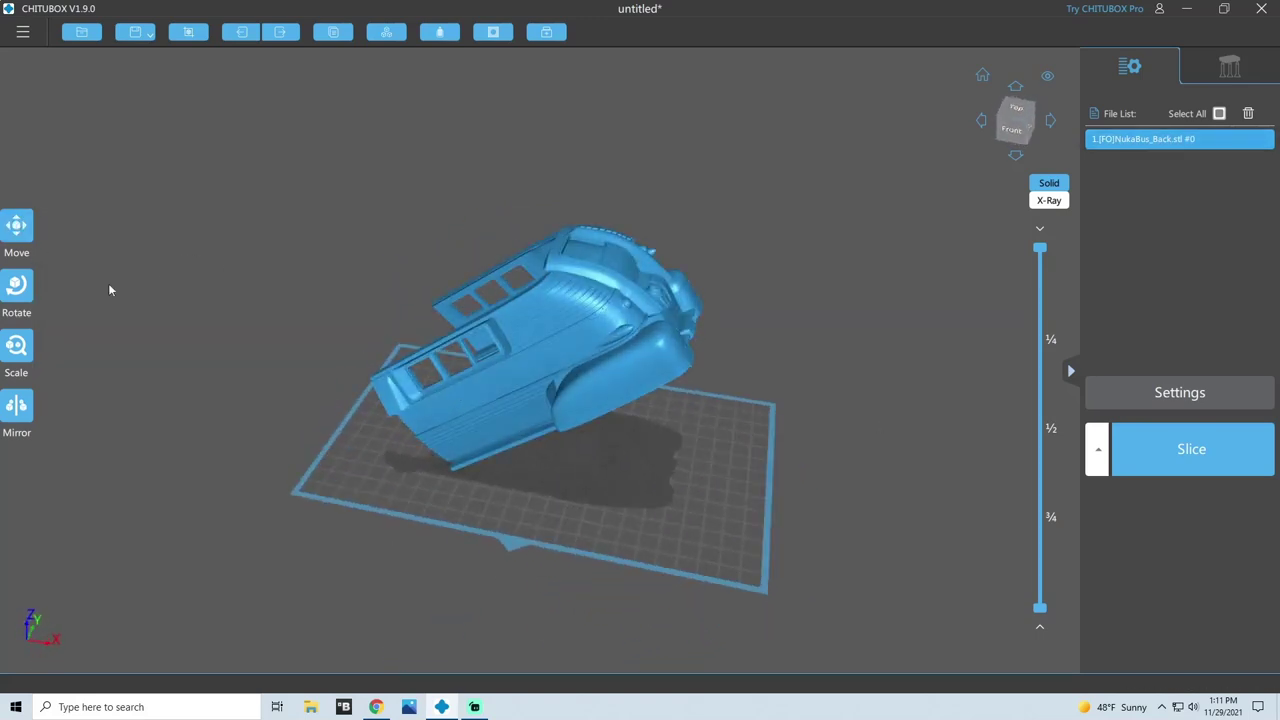
left_click(17, 290)
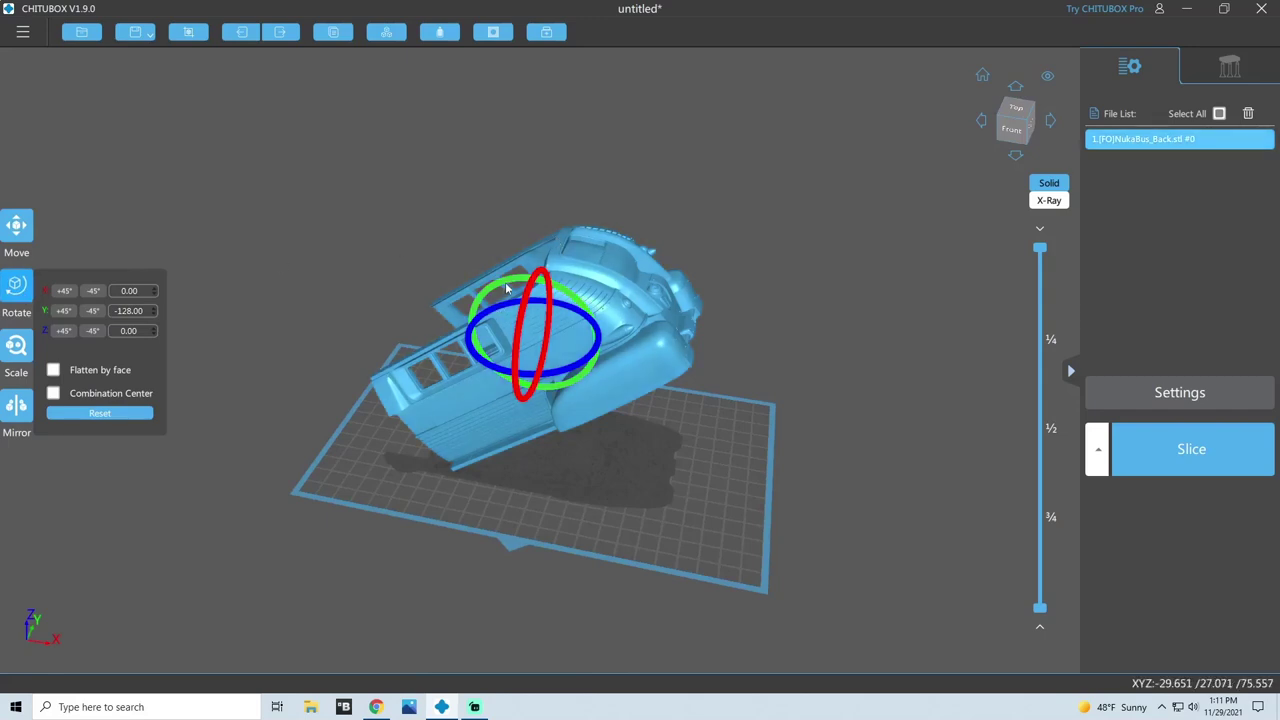
left_click_drag(502, 288, 500, 291)
left_click_drag(665, 388, 684, 497)
left_click_drag(1039, 254, 1113, 228)
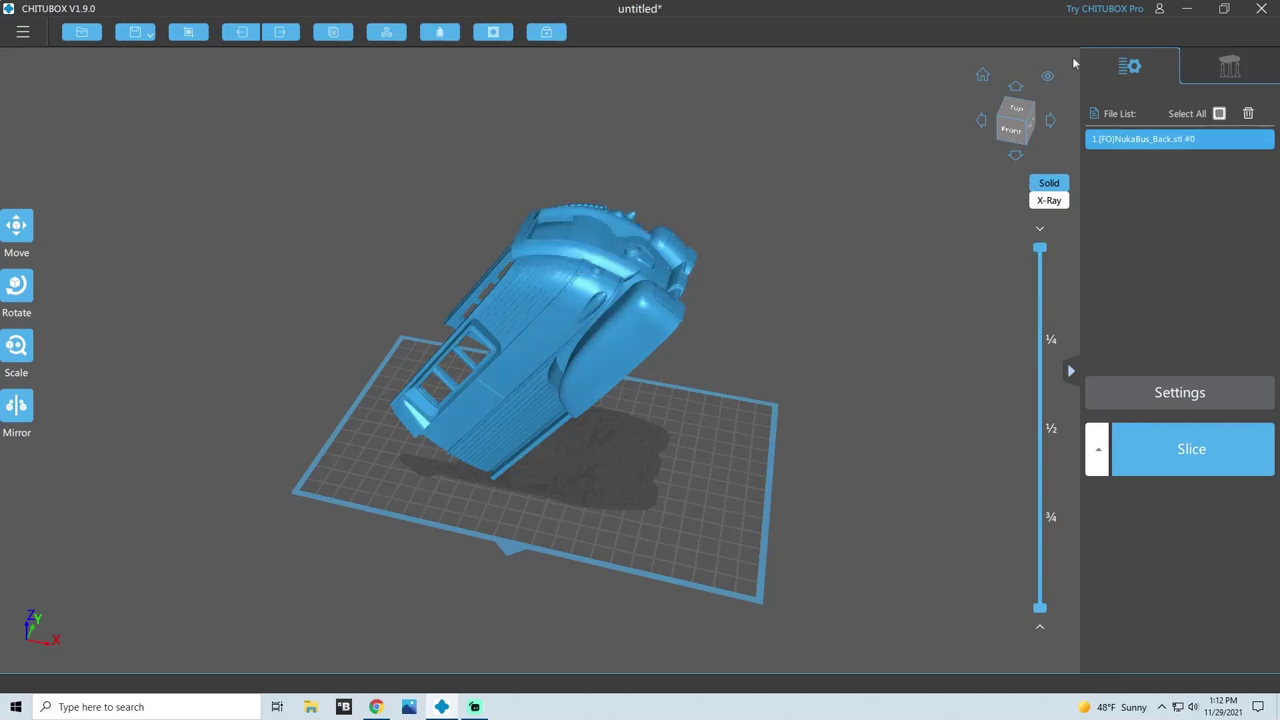
left_click(1224, 67)
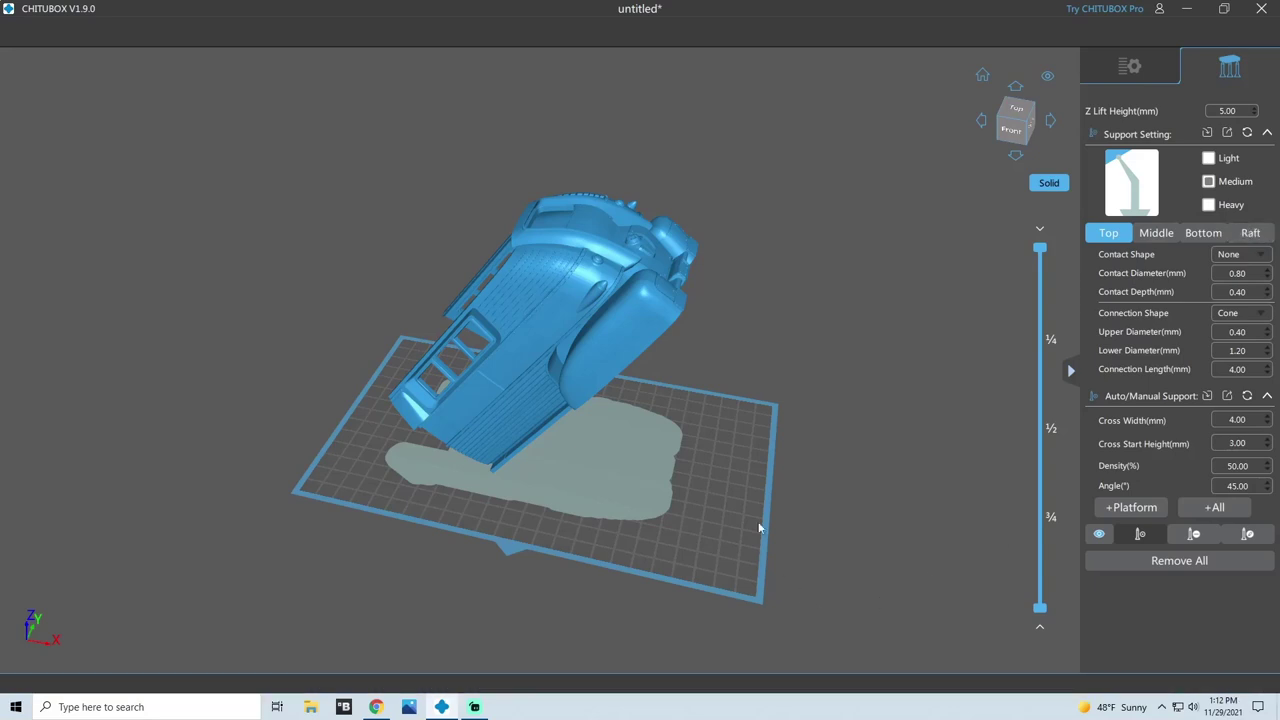
right_click_drag(752, 515, 479, 494)
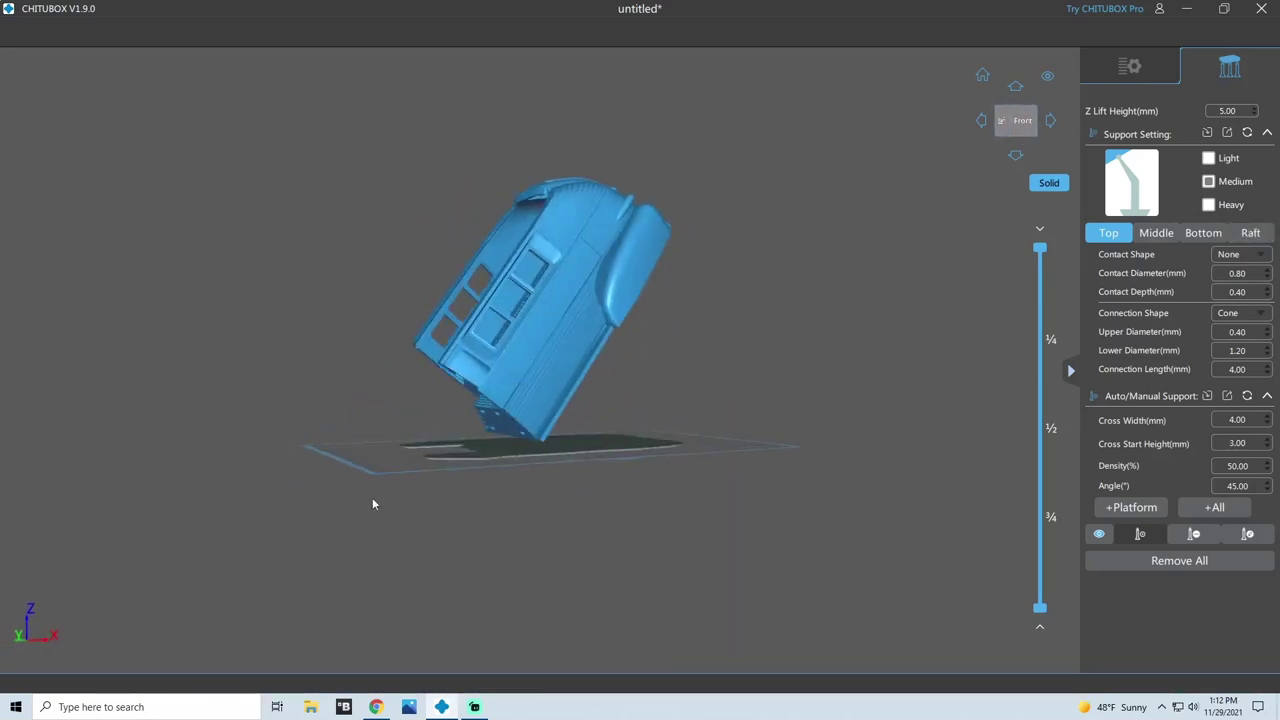
left_click_drag(372, 504, 334, 503)
left_click_drag(574, 577, 343, 594)
left_click_drag(558, 505, 850, 553)
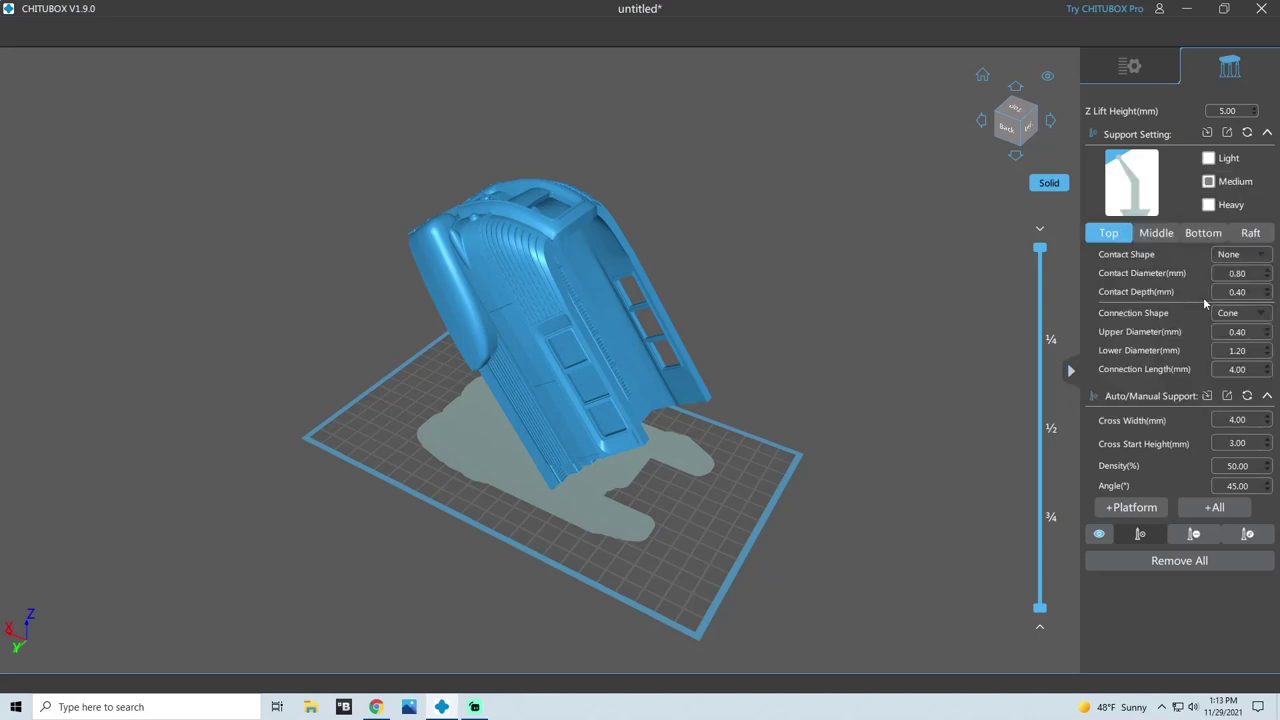
- Add Medium supports to the whole model with +All and inspect the lattice columns and raft
mouse_move(1231, 297)
left_click(1219, 507)
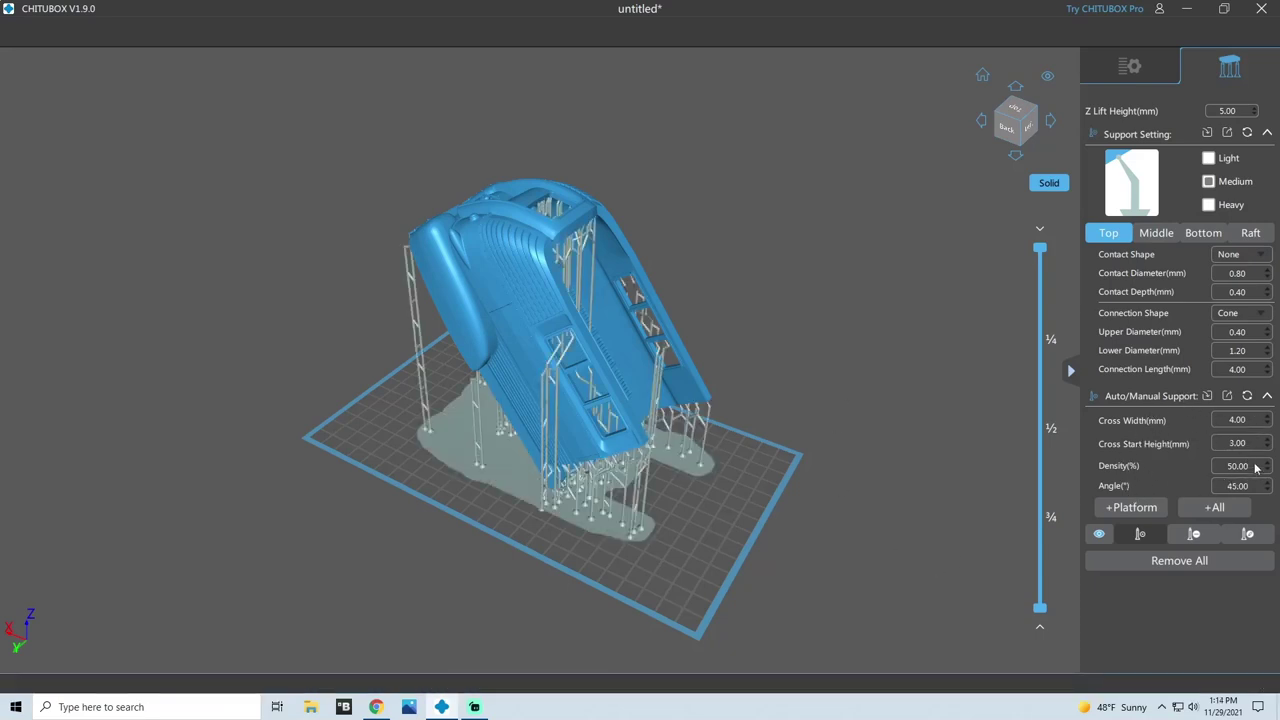
left_click_drag(896, 397, 566, 353)
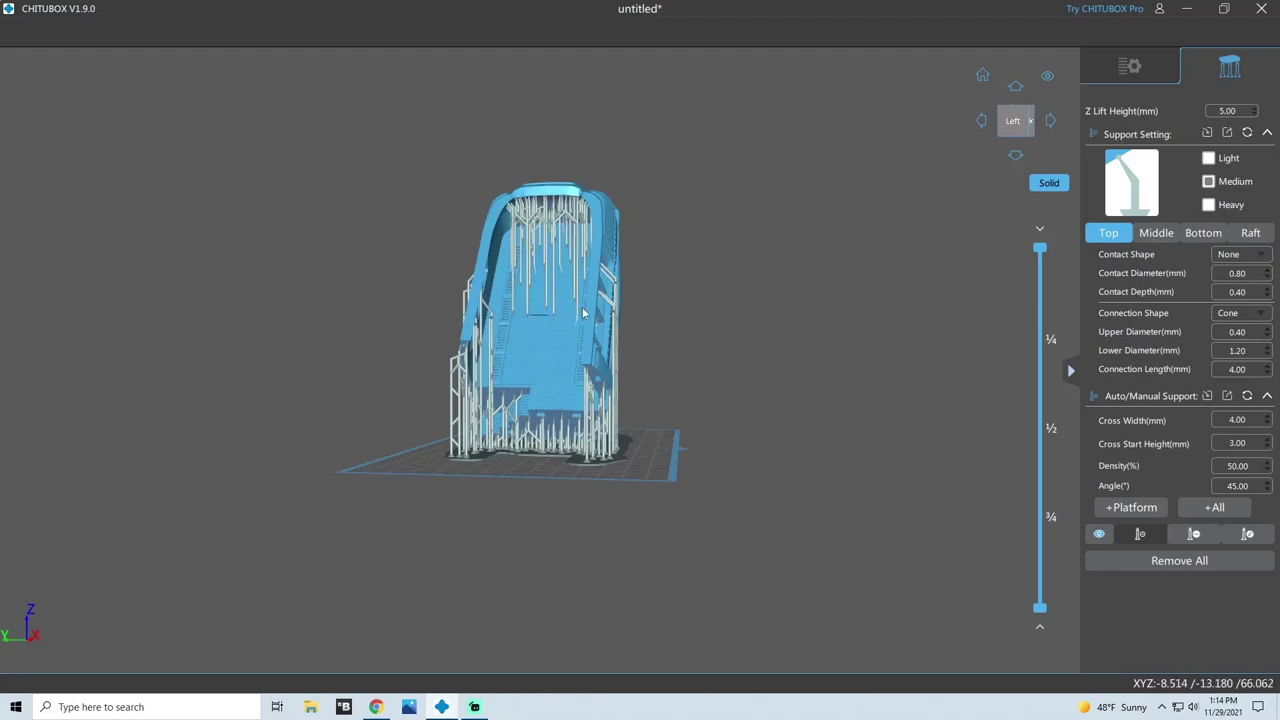
left_click_drag(583, 313, 857, 403)
scroll(857, 403, "up", 5)
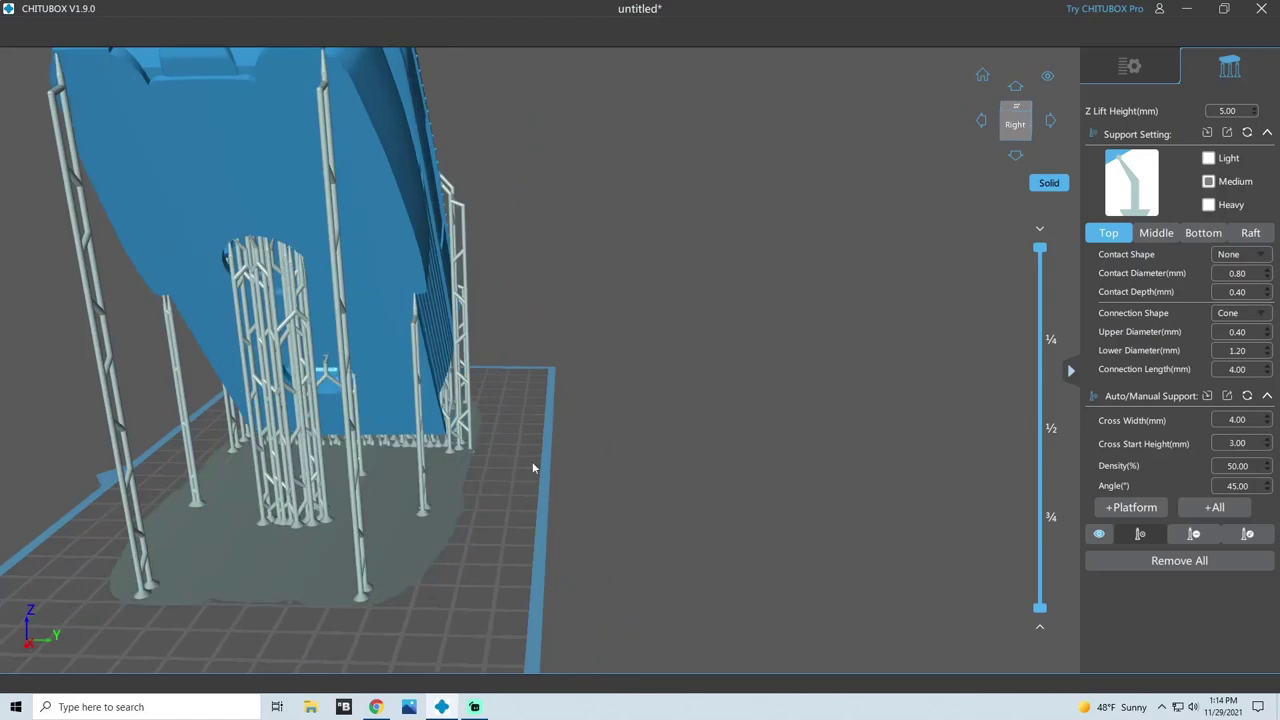
left_click_drag(519, 467, 904, 456)
scroll(904, 456, "up", 5)
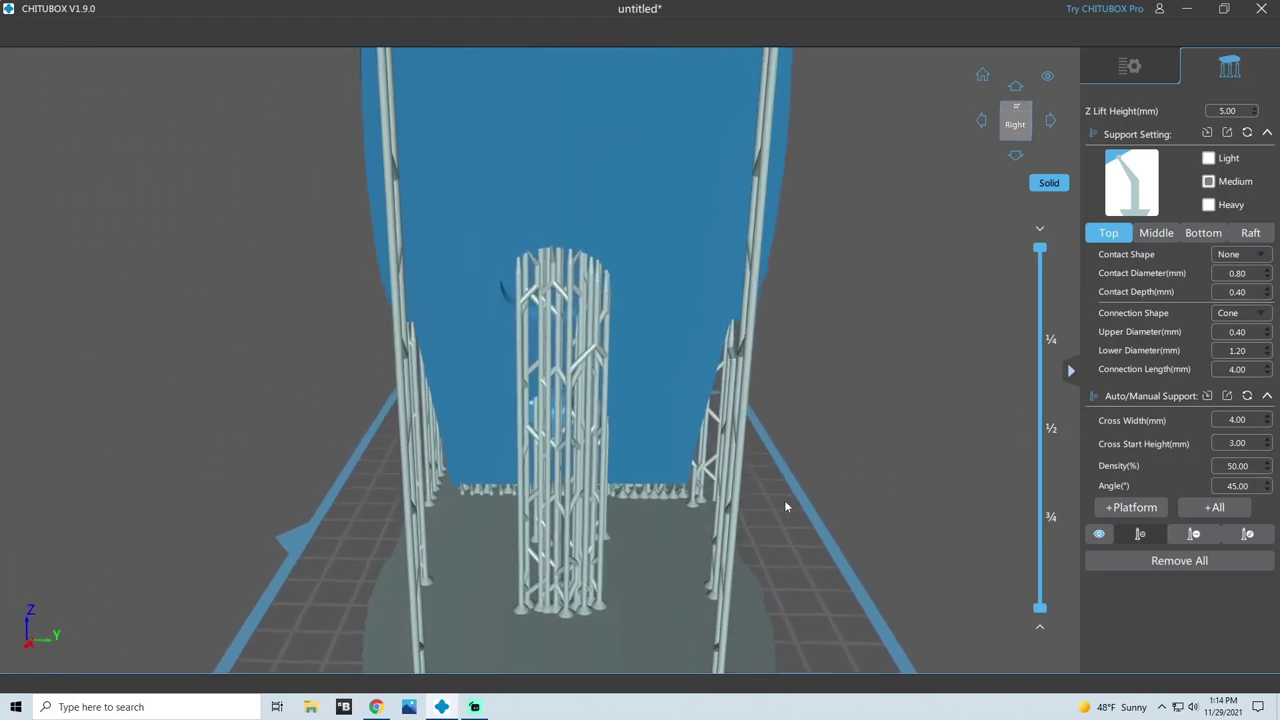
scroll(784, 494, "down", 3)
left_click_drag(805, 450, 766, 411)
scroll(734, 535, "up", 3)
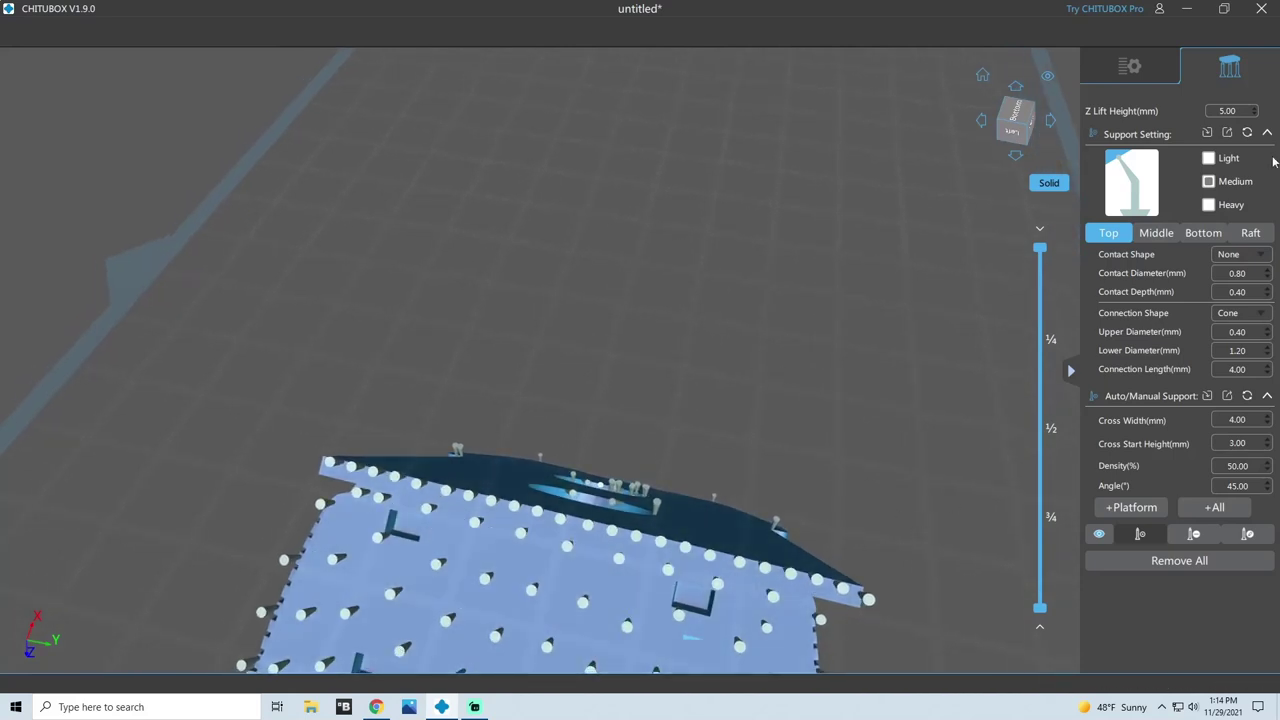
- Switch to the Heavy preset and add four support points along the top edge
left_click(1209, 205)
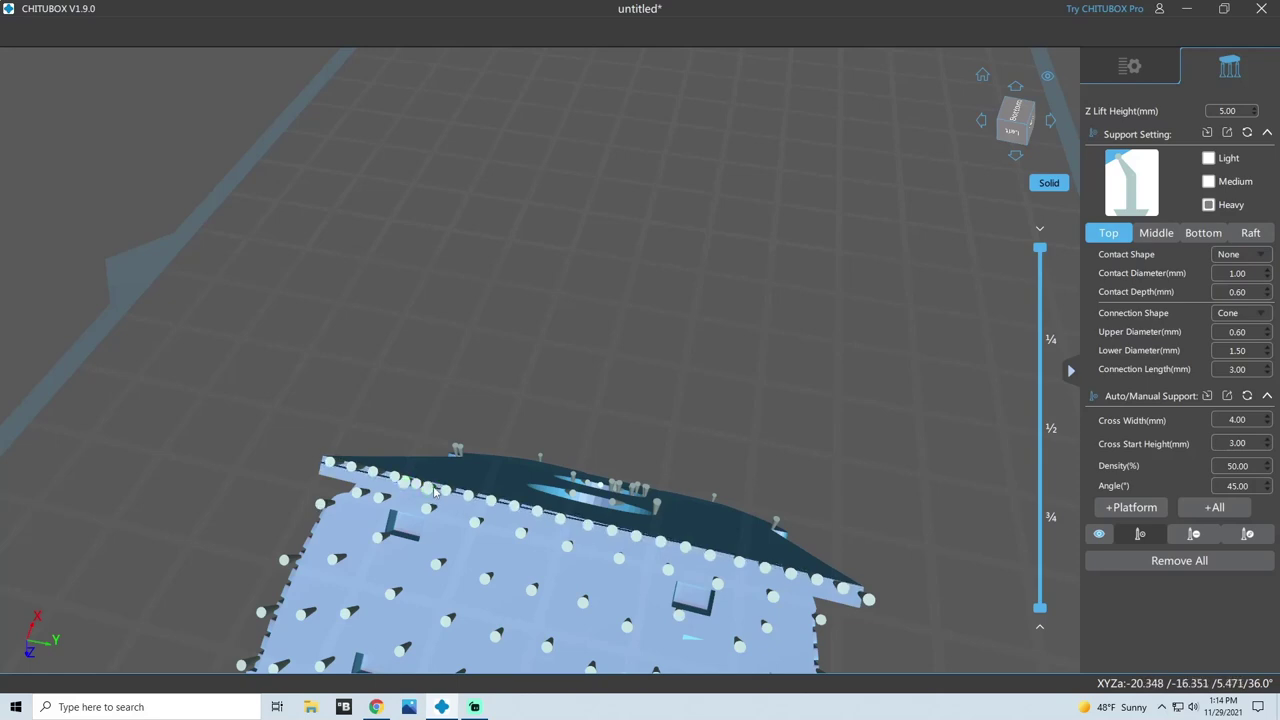
left_click(505, 508)
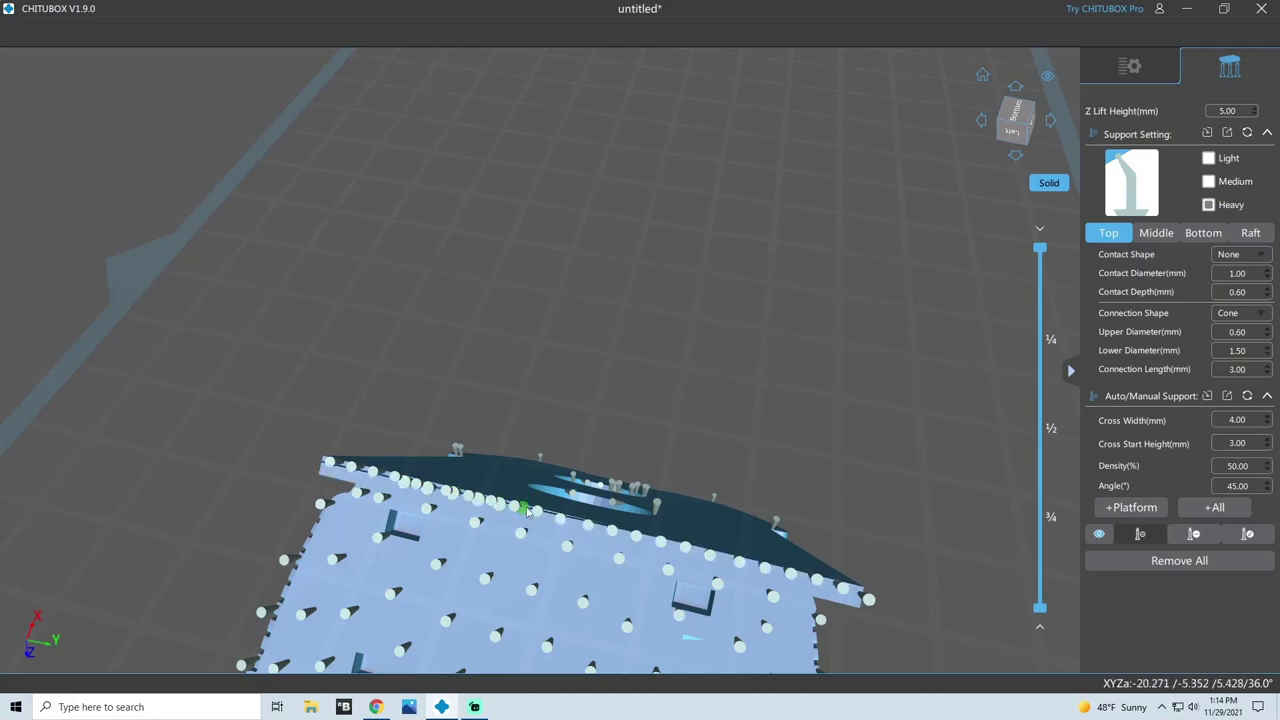
left_click(529, 511)
left_click(547, 518)
left_click(600, 529)
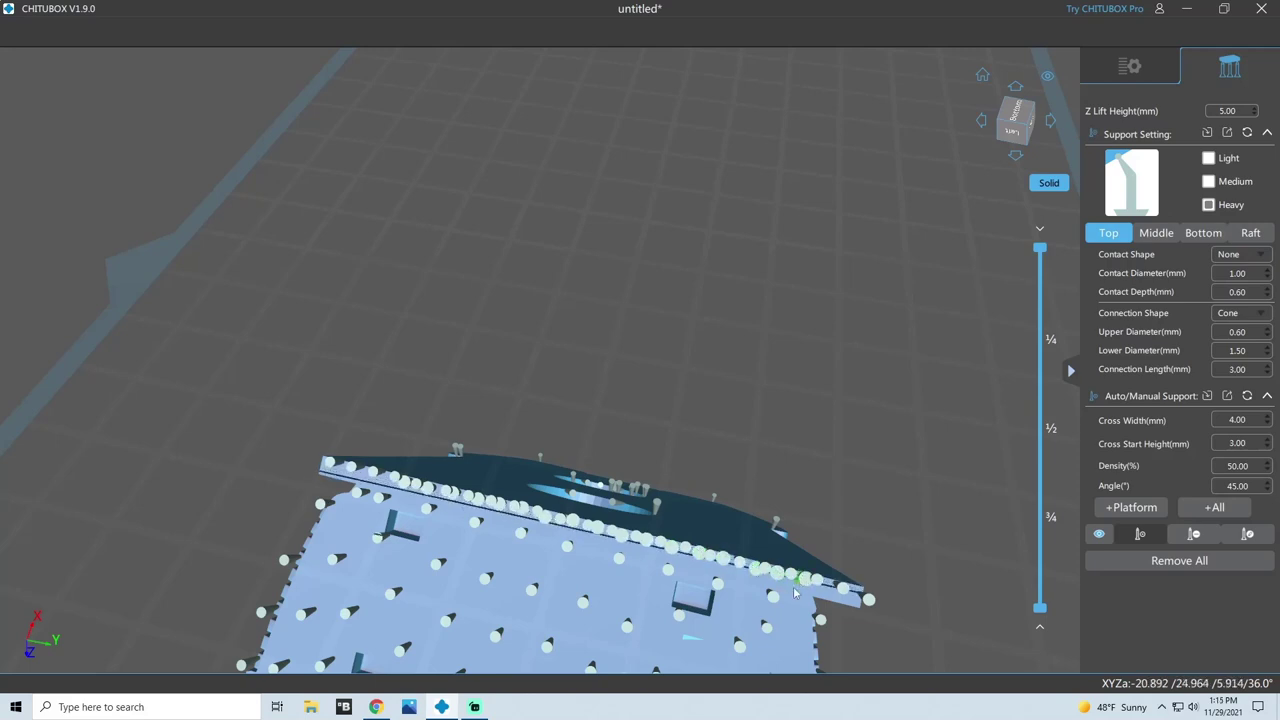
- Add fourteen support points across the model's flat face, top face and upper edge
scroll(630, 597, "down", 3)
right_click_drag(630, 597, 527, 624)
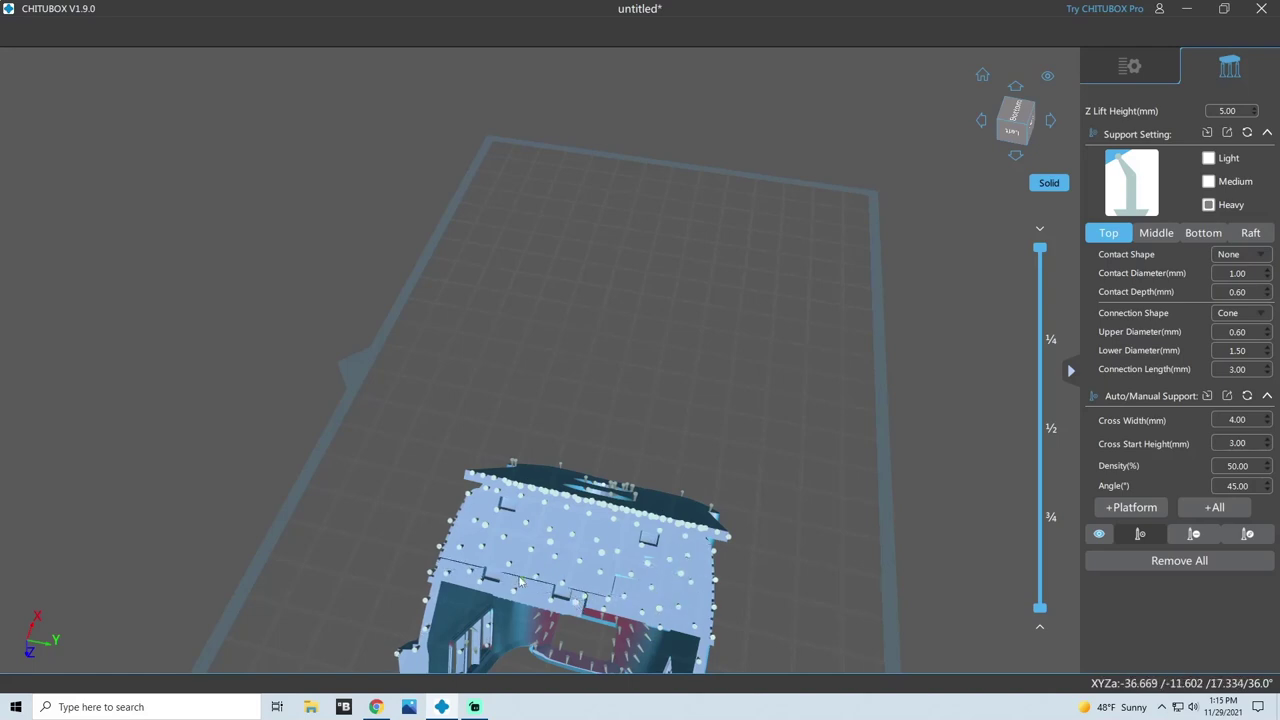
right_click_drag(684, 550, 951, 378)
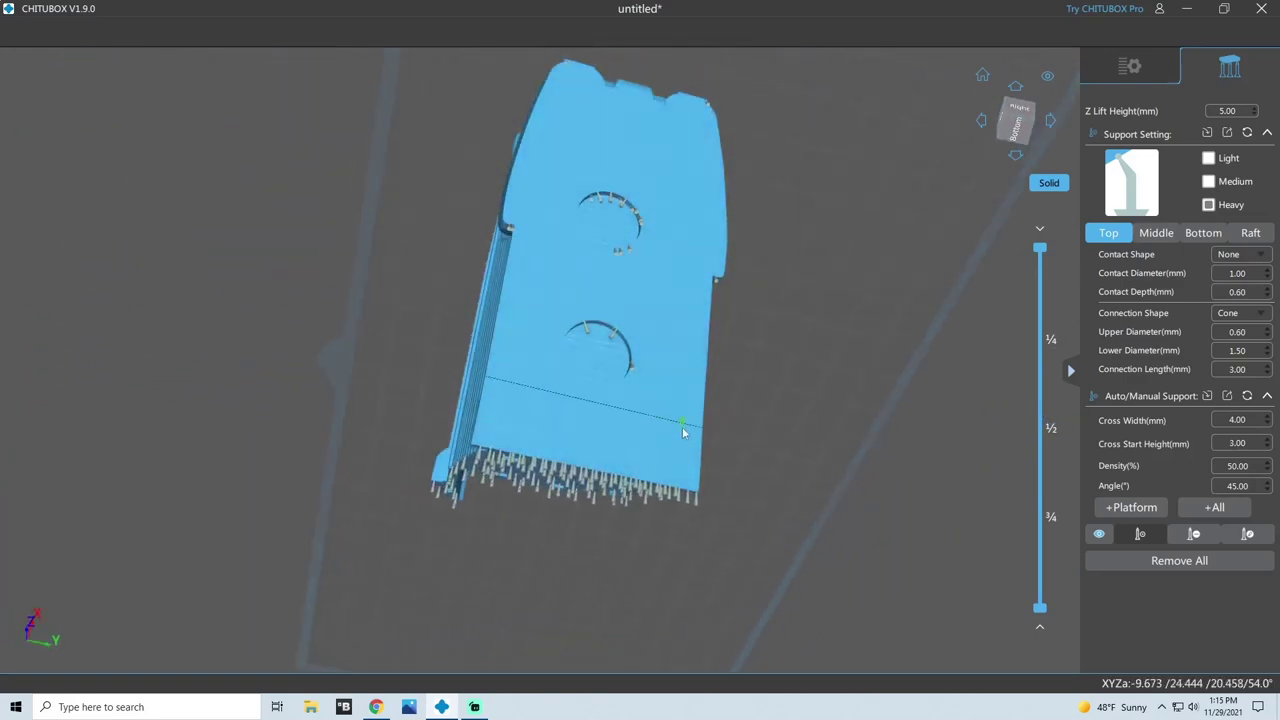
left_click(524, 401)
left_click(594, 415)
left_click(612, 298)
left_click(549, 282)
left_click(566, 148)
left_click(620, 153)
left_click(680, 170)
left_click(687, 122)
left_click(627, 111)
left_click(573, 95)
left_click(555, 209)
left_click(672, 236)
left_click(536, 338)
left_click(676, 363)
right_click_drag(898, 364, 1128, 160)
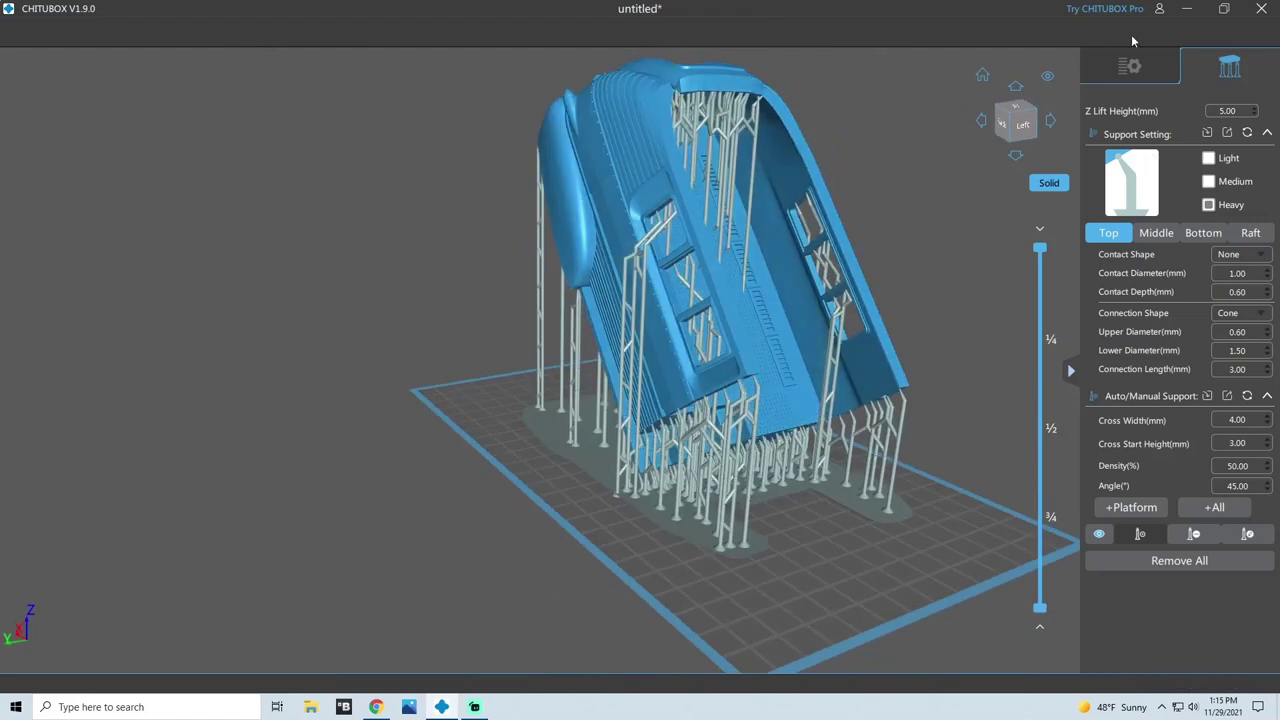
- Return to the Settings panel and orbit around the supported NukaBus_Back model to review its supports
left_click(1126, 68)
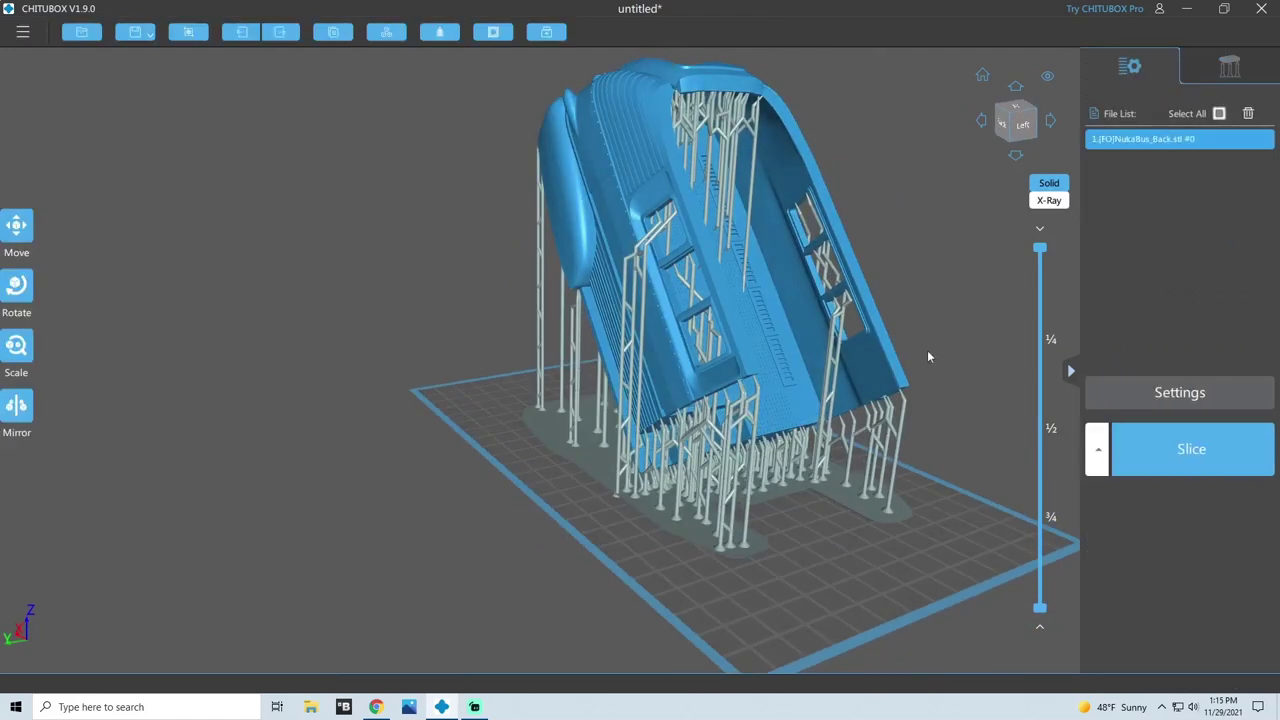
scroll(886, 294, "down", 3)
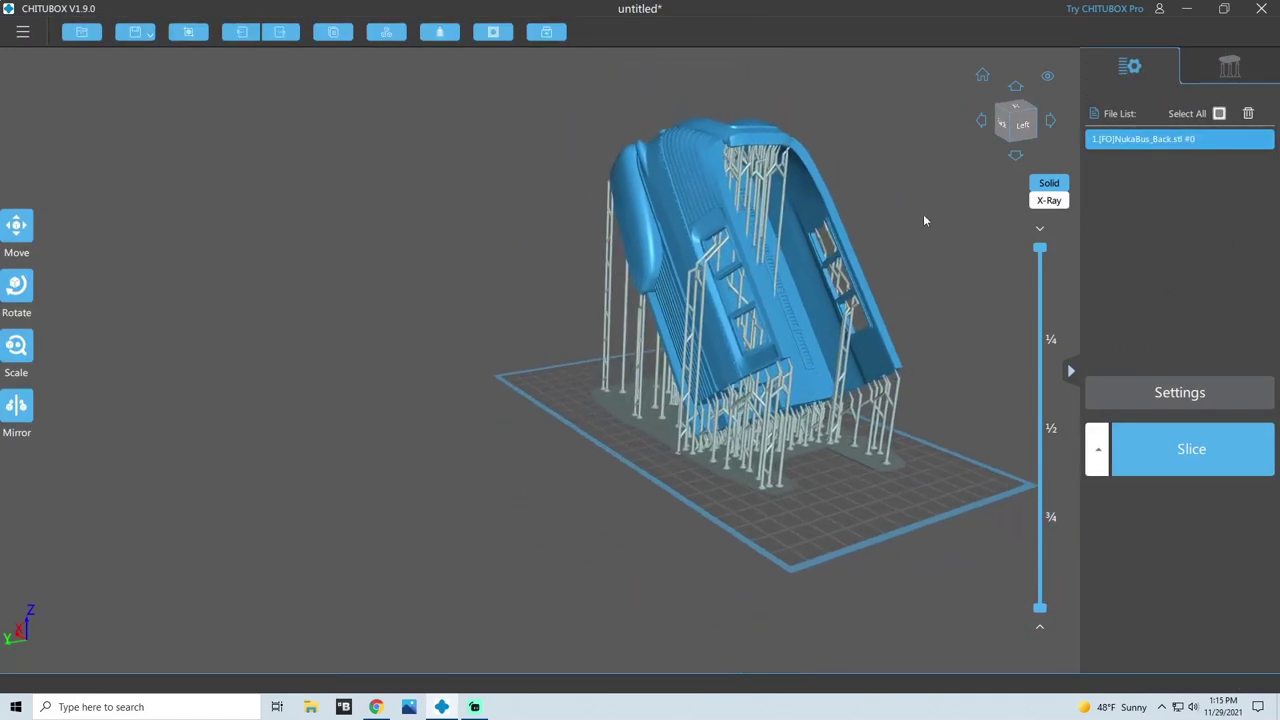
right_click_drag(920, 236, 452, 239)
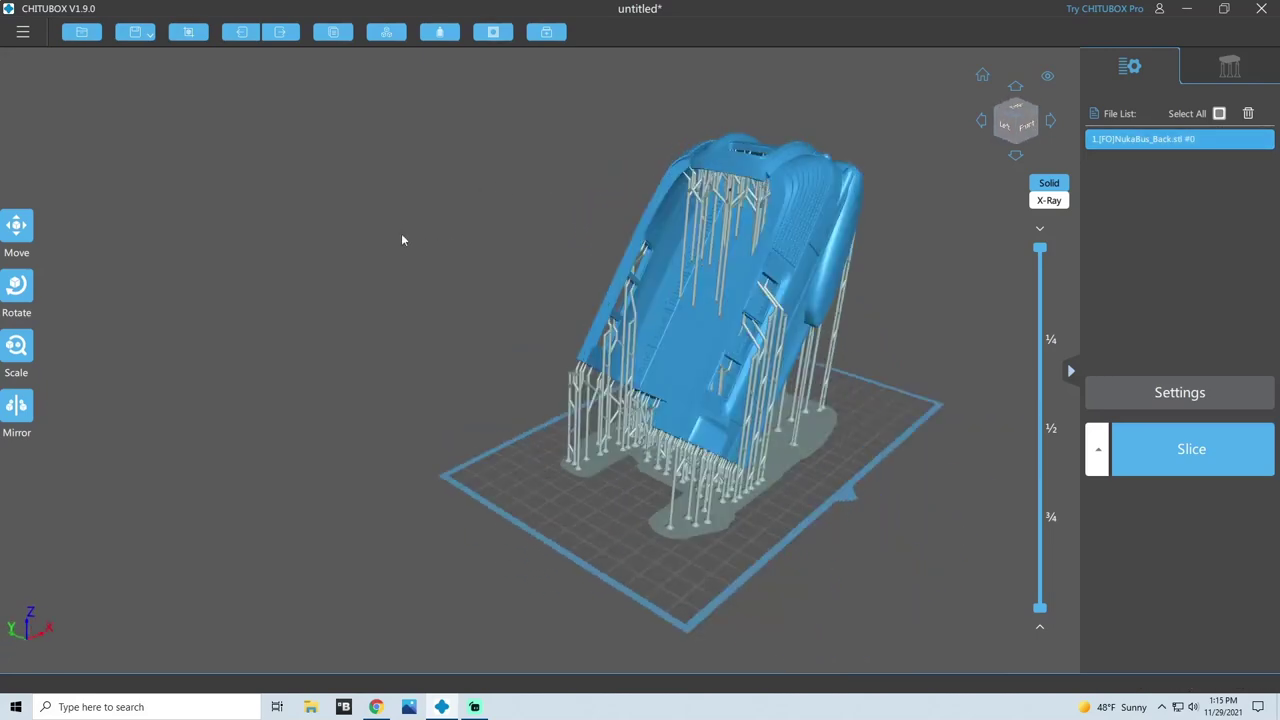
left_click_drag(401, 235, 838, 225)
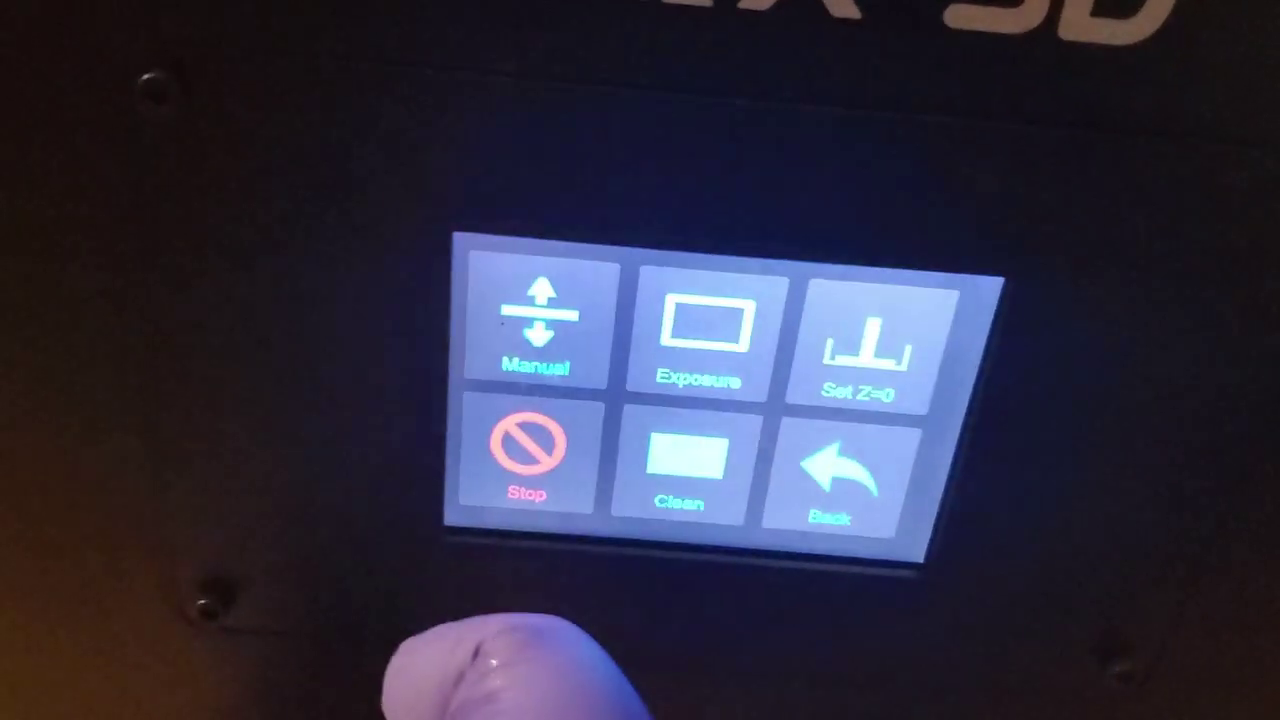
- Open the printer's manual Z-axis movement controls
left_click(505, 335)
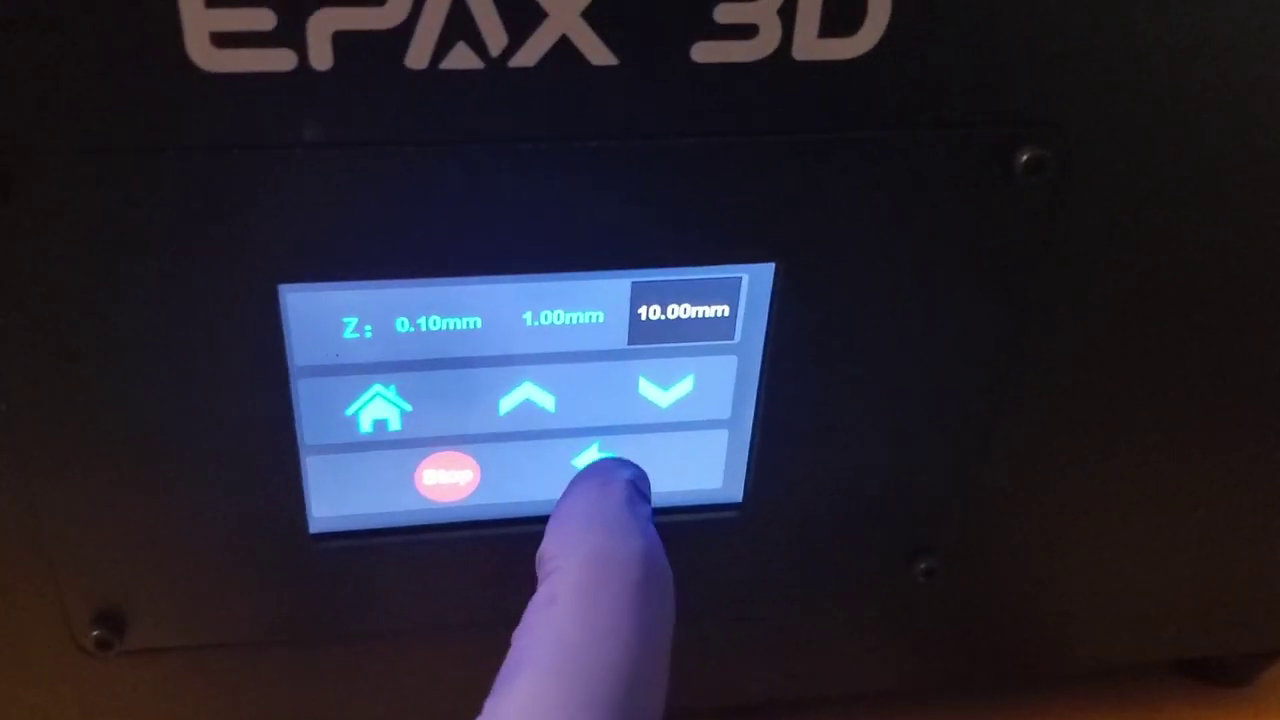
- Go back from the Z-movement screen and select the Bus1.ctb print file
left_click(598, 462)
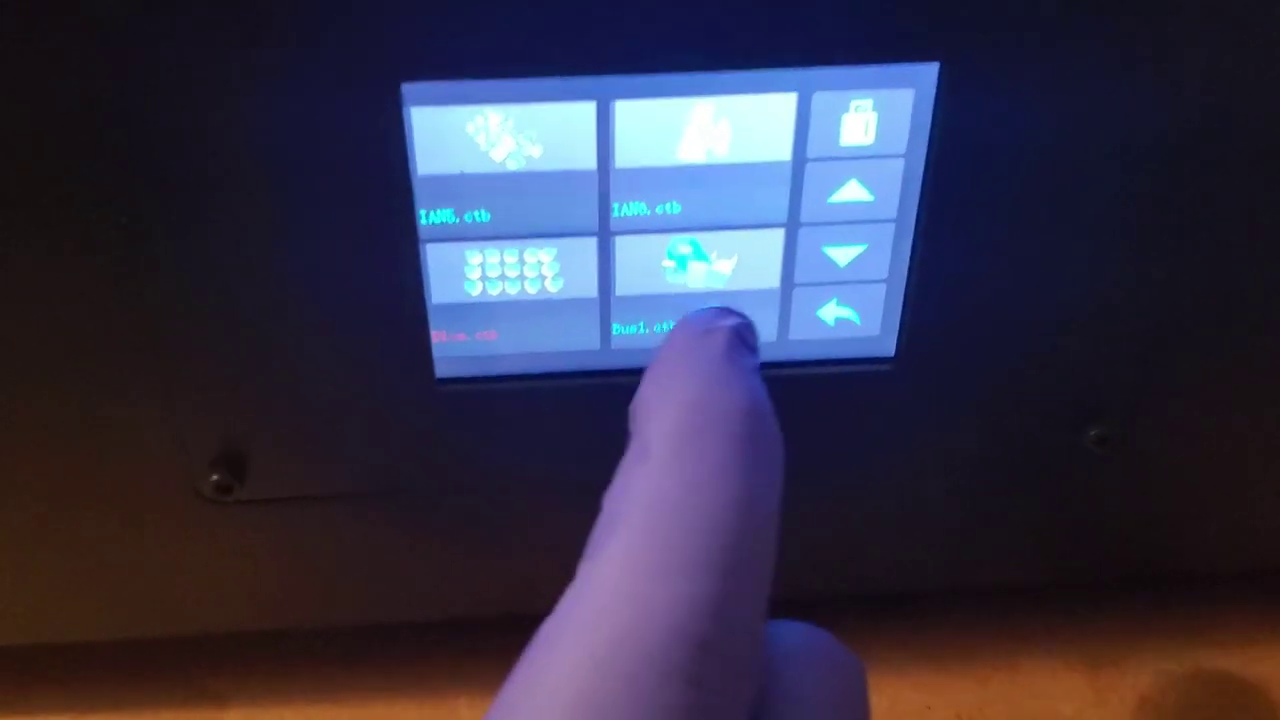
left_click(700, 305)
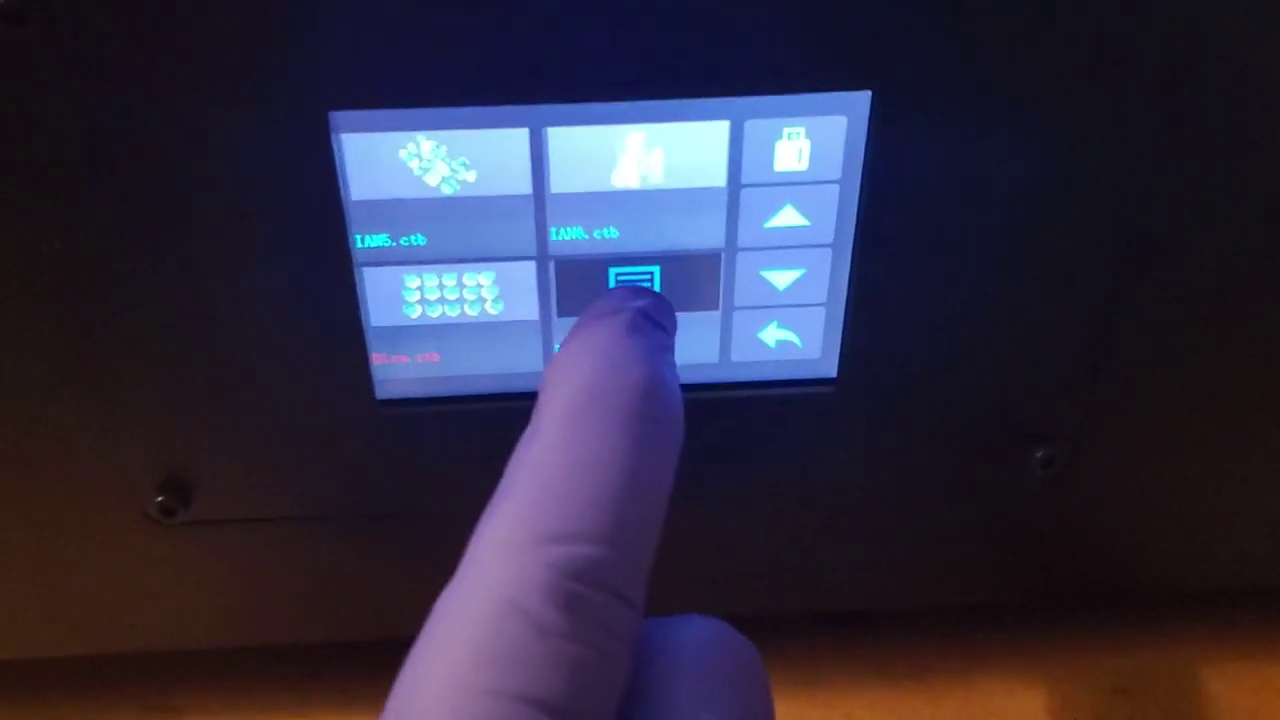